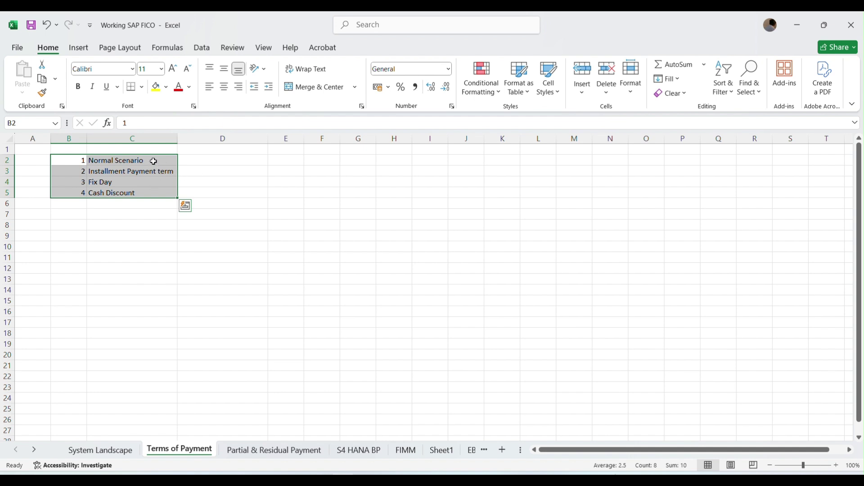
{"action": "left_click", "coordinate": [152, 161]}
{"action": "left_click", "coordinate": [127, 171]}
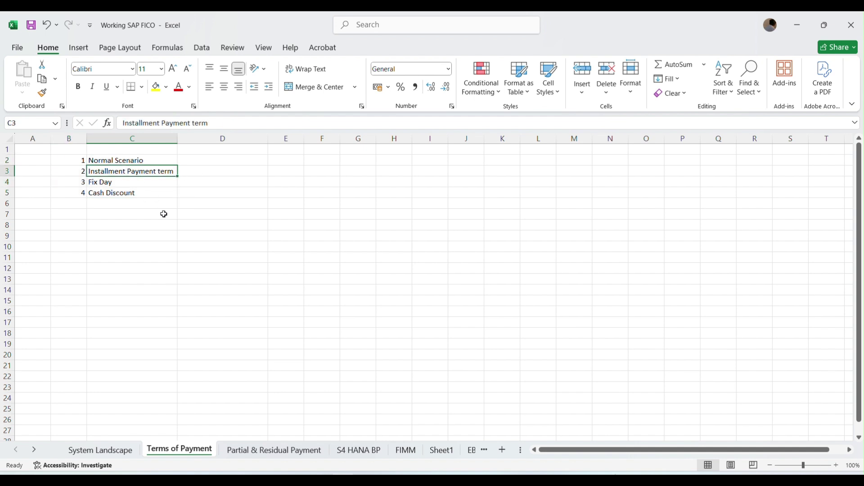
{"action": "left_click", "coordinate": [120, 185]}
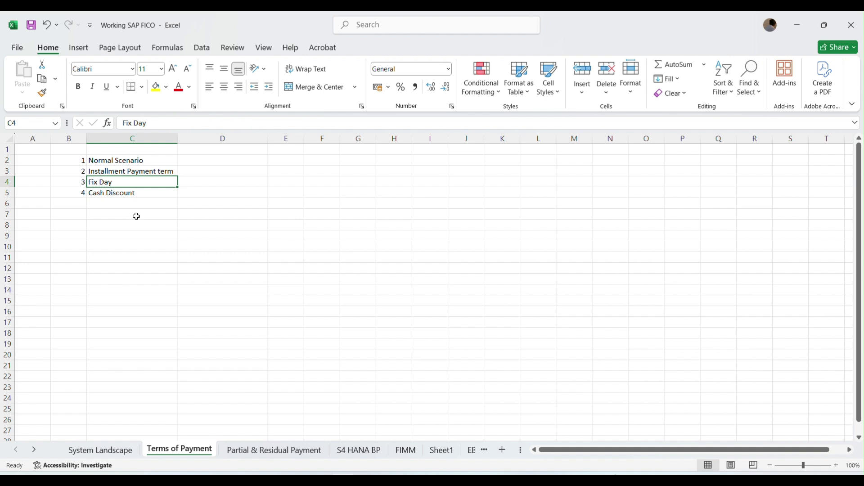
{"action": "left_click", "coordinate": [125, 202]}
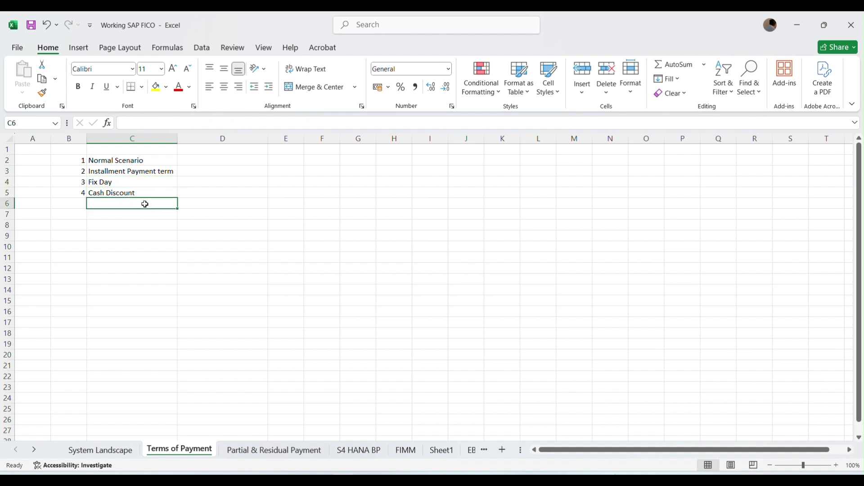
{"action": "left_click", "coordinate": [145, 193]}
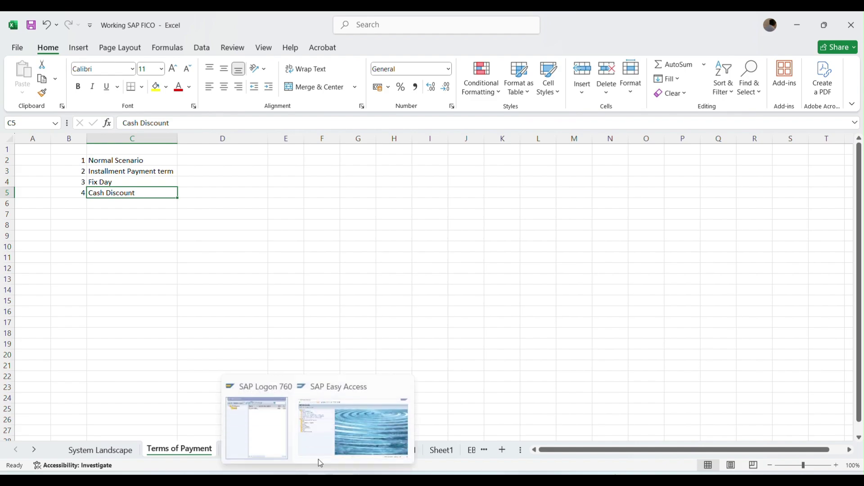
- Switch to the SAP Easy Access window and open transaction OBB8 for terms of payment
{"action": "left_click", "coordinate": [339, 419]}
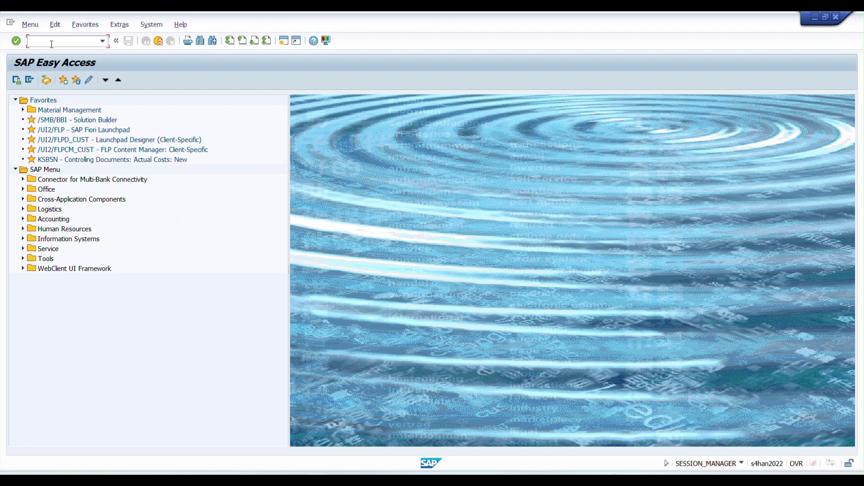
{"action": "type", "text": "OBB8"}
{"action": "key", "text": "Return"}
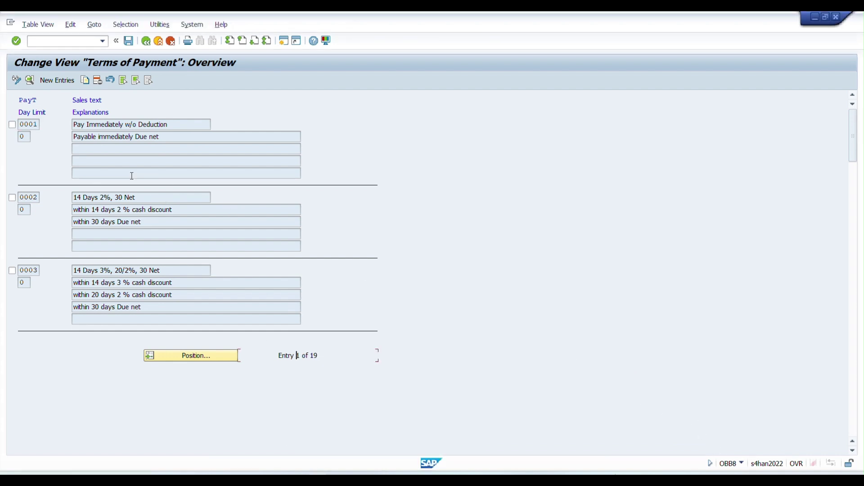
- Create a new terms of payment entry with key Z001 that applies to suppliers only, excluding customers
{"action": "scroll", "coordinate": [143, 253], "scroll_direction": "down", "scroll_amount": 1}
{"action": "scroll", "coordinate": [143, 253], "scroll_direction": "down", "scroll_amount": 1}
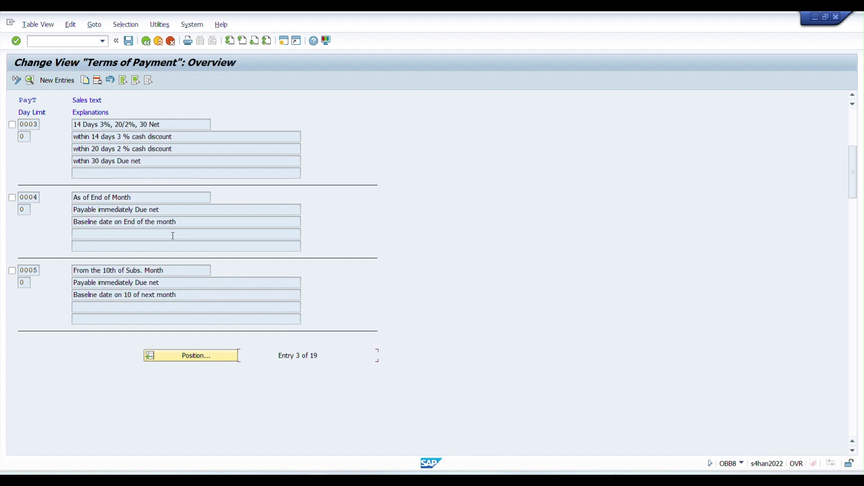
{"action": "scroll", "coordinate": [178, 230], "scroll_direction": "down", "scroll_amount": 1}
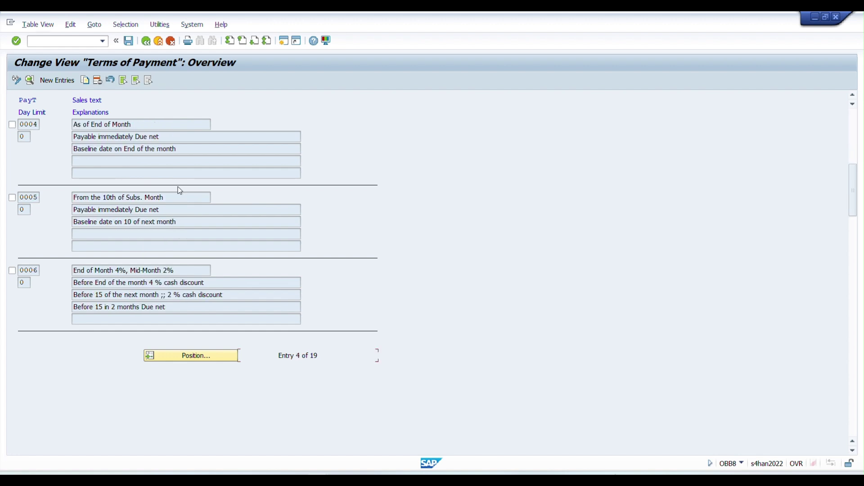
{"action": "scroll", "coordinate": [178, 261], "scroll_direction": "up", "scroll_amount": 2}
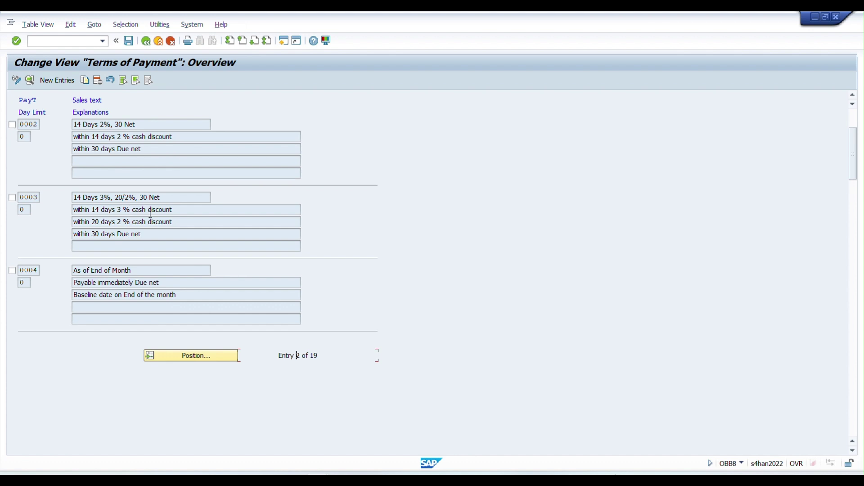
{"action": "scroll", "coordinate": [150, 213], "scroll_direction": "up", "scroll_amount": 1}
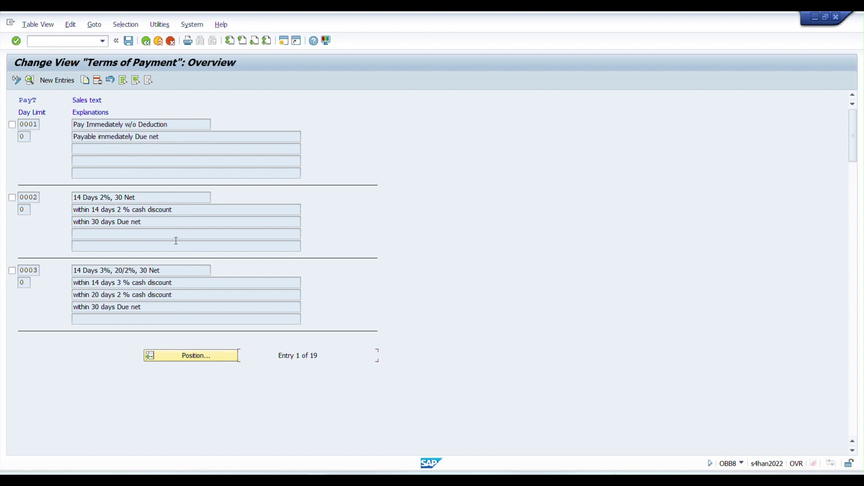
{"action": "left_click", "coordinate": [60, 82]}
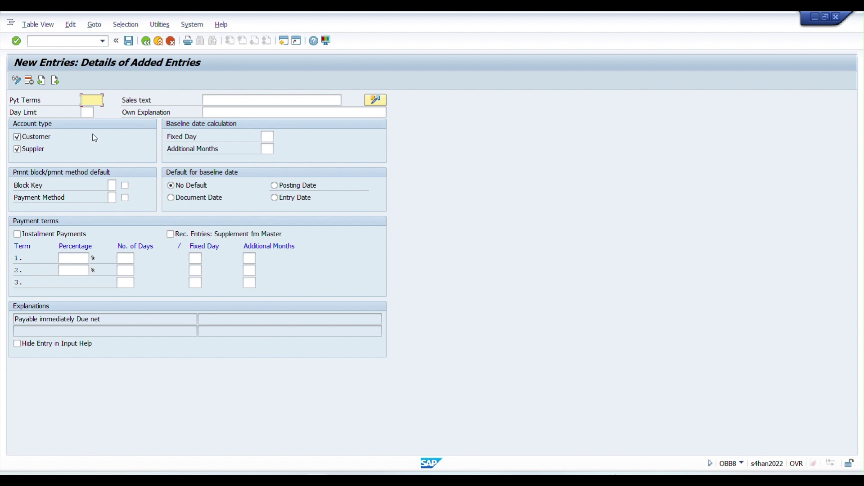
{"action": "type", "text": "Z001"}
{"action": "left_click", "coordinate": [244, 115]}
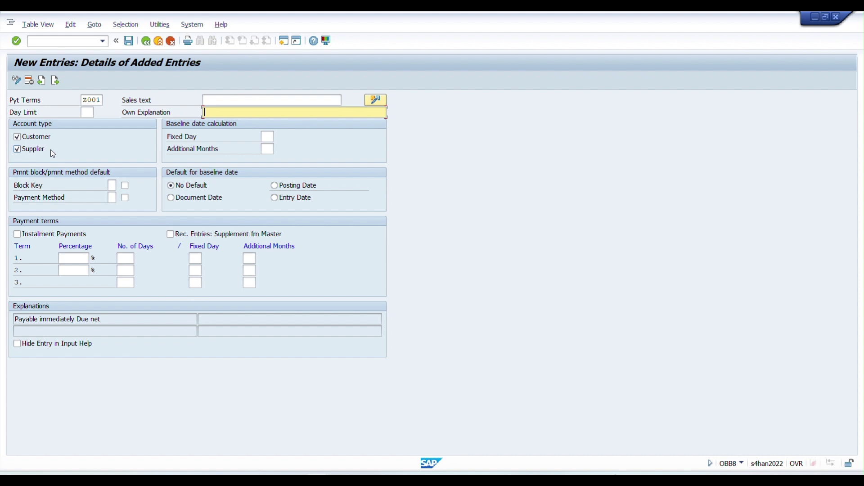
{"action": "left_click", "coordinate": [35, 137]}
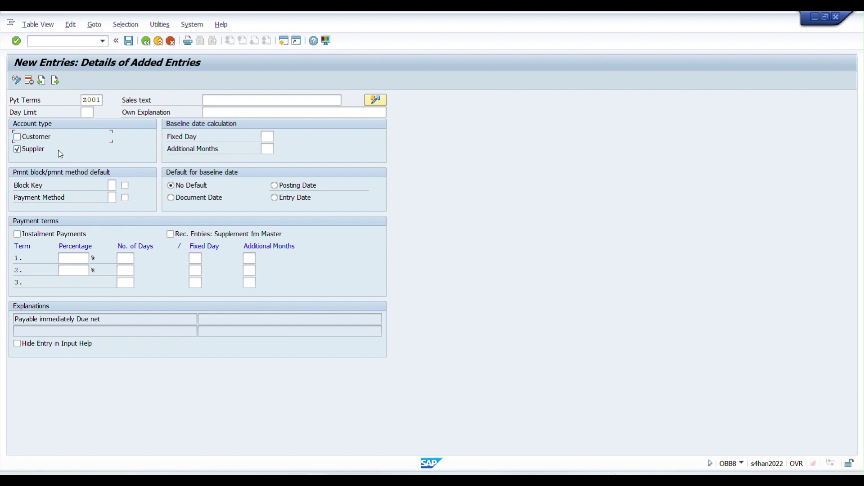
- Enter "Within 30 days" as the own explanation and choose Posting Date as the default for the baseline date
{"action": "left_click", "coordinate": [210, 112]}
{"action": "type", "text": "Wi"}
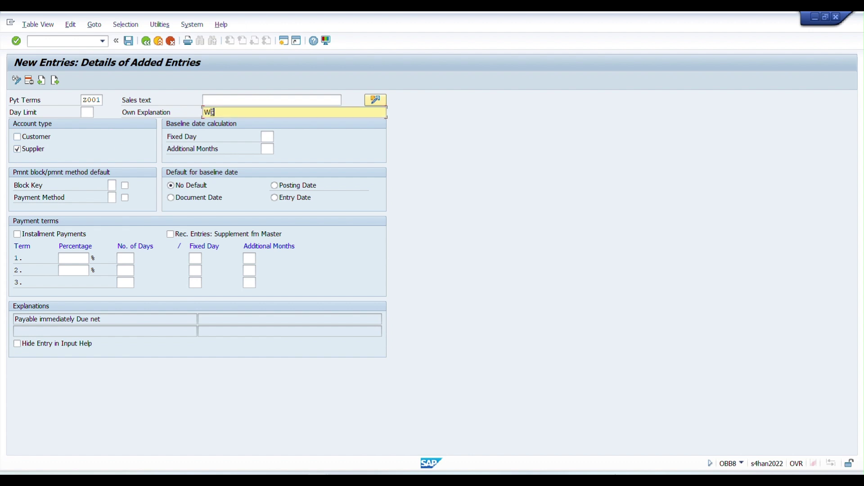
{"action": "type", "text": "thin 30 days"}
{"action": "left_click", "coordinate": [274, 186]}
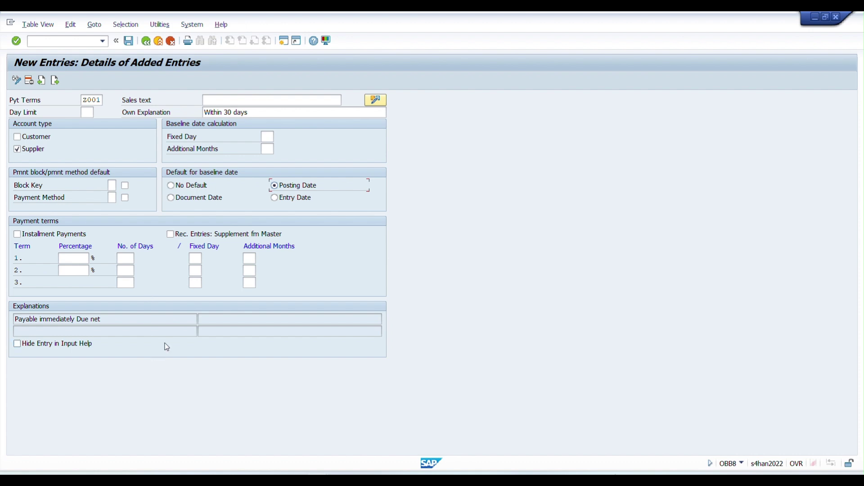
- Set the first payment term to 30 days and save the entry under customizing request A4HK900022
{"action": "left_click", "coordinate": [127, 260]}
{"action": "type", "text": "30"}
{"action": "key", "text": "Return"}
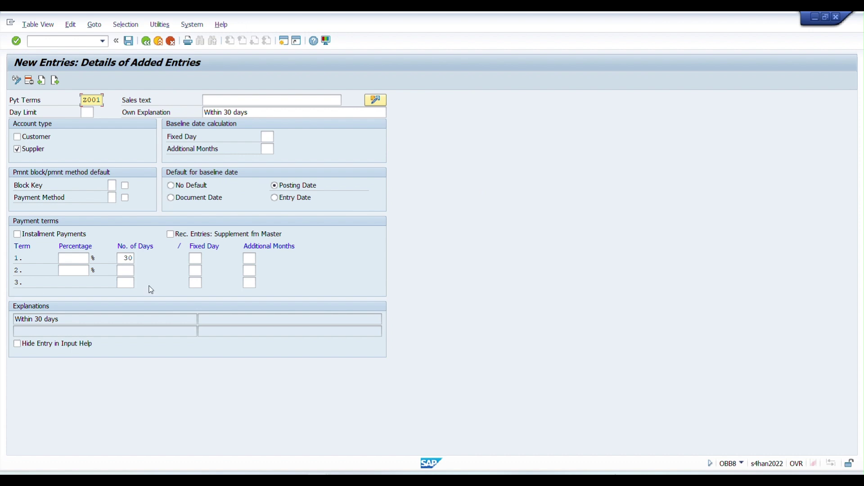
{"action": "left_click", "coordinate": [129, 42]}
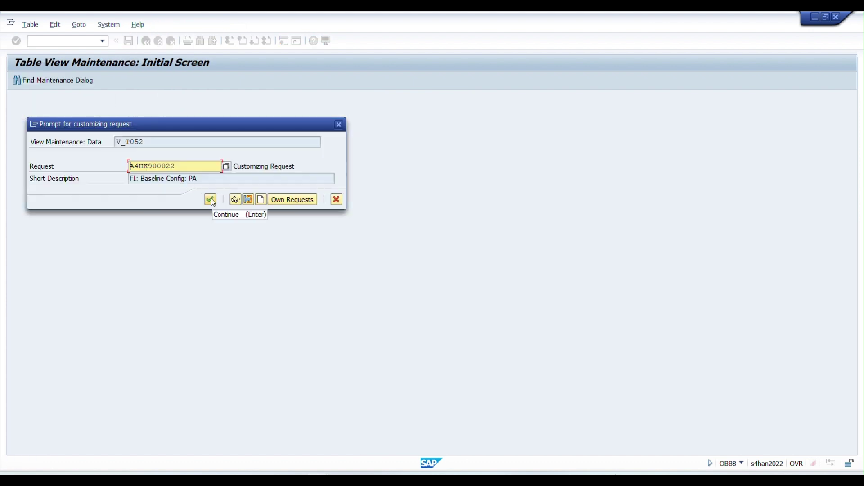
{"action": "left_click", "coordinate": [211, 200]}
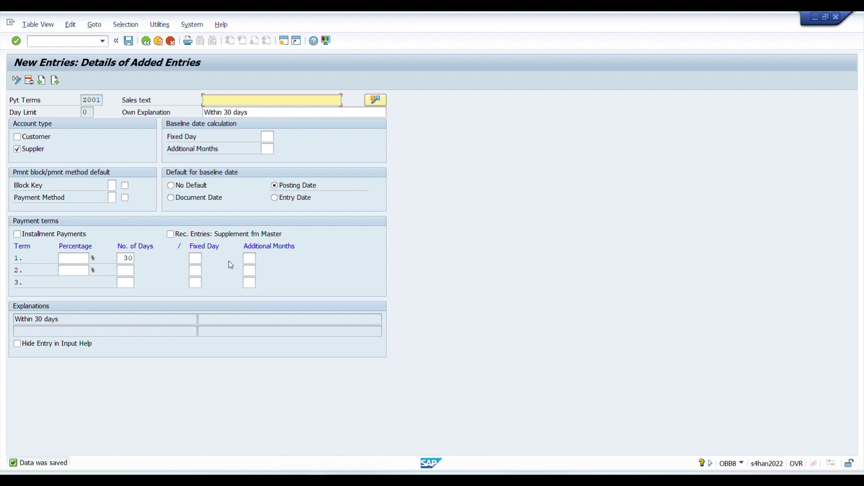
- Open transaction BP in a new session and find and display the business partner Techlonogy Services India by its number
{"action": "left_click", "coordinate": [284, 41]}
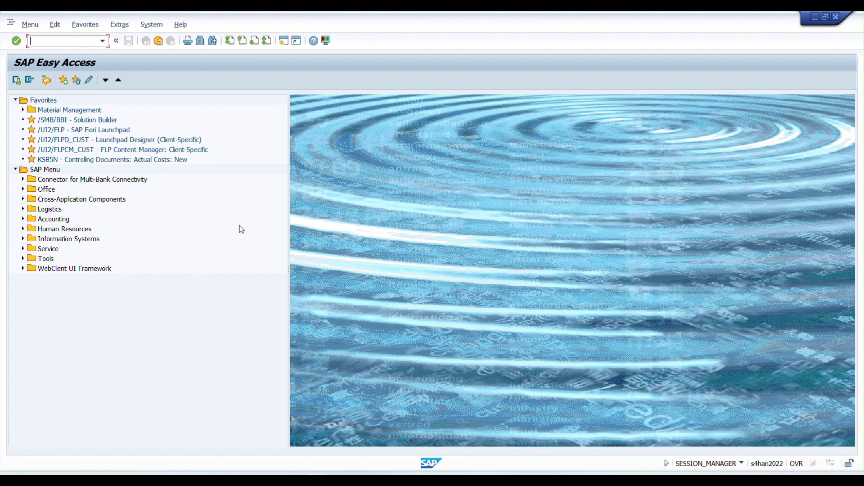
{"action": "type", "text": "BP"}
{"action": "key", "text": "Return"}
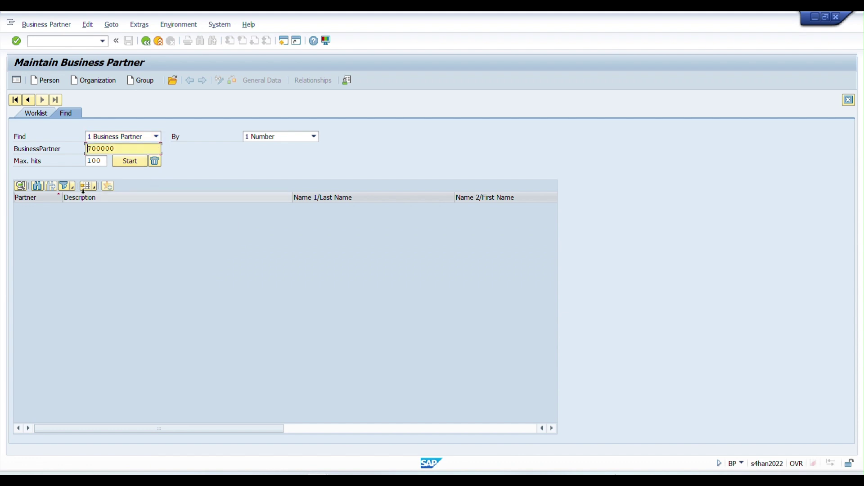
{"action": "type", "text": "5"}
{"action": "key", "text": "Return"}
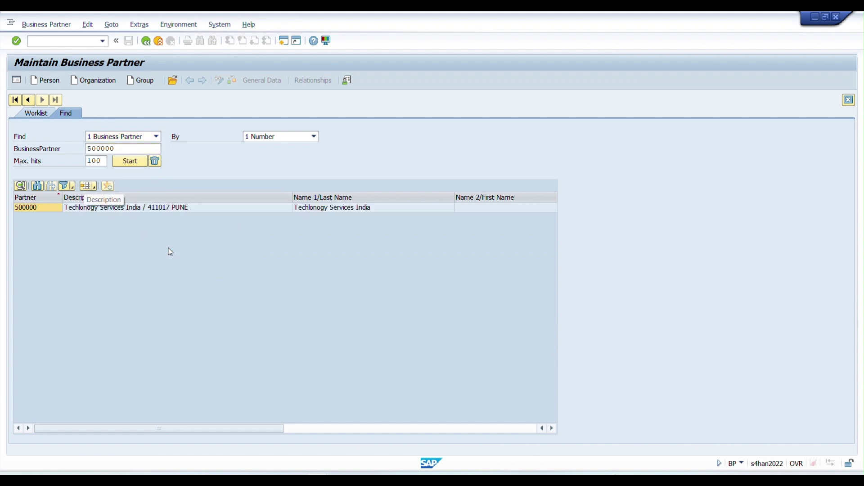
{"action": "double_click", "coordinate": [154, 208]}
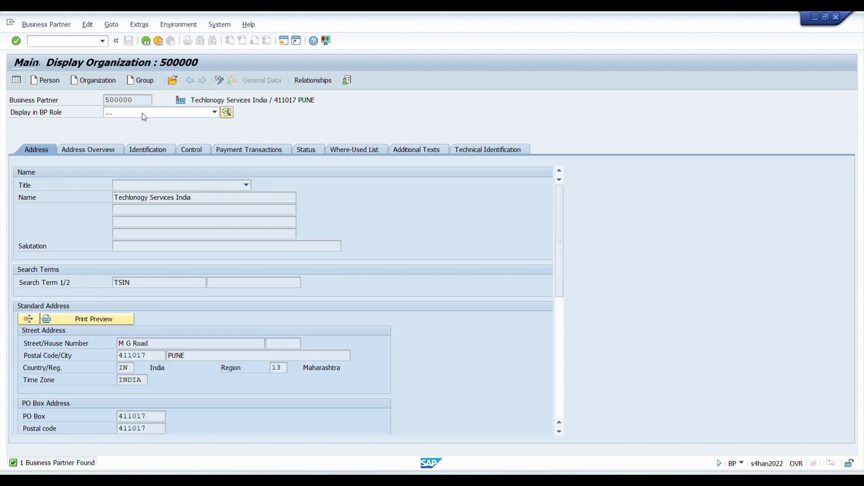
- Select the role FLVN00 Supplier (Fin.Accounting), switch the business partner to change mode and open its company code data
{"action": "left_click", "coordinate": [155, 113]}
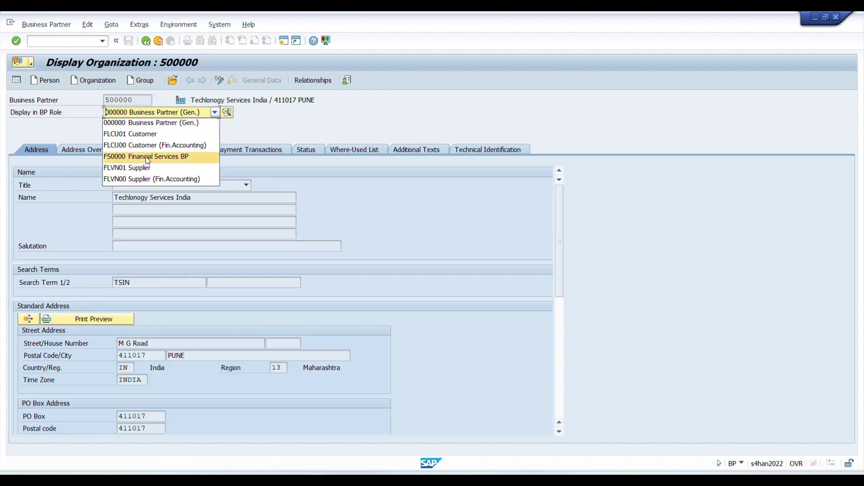
{"action": "left_click", "coordinate": [136, 179]}
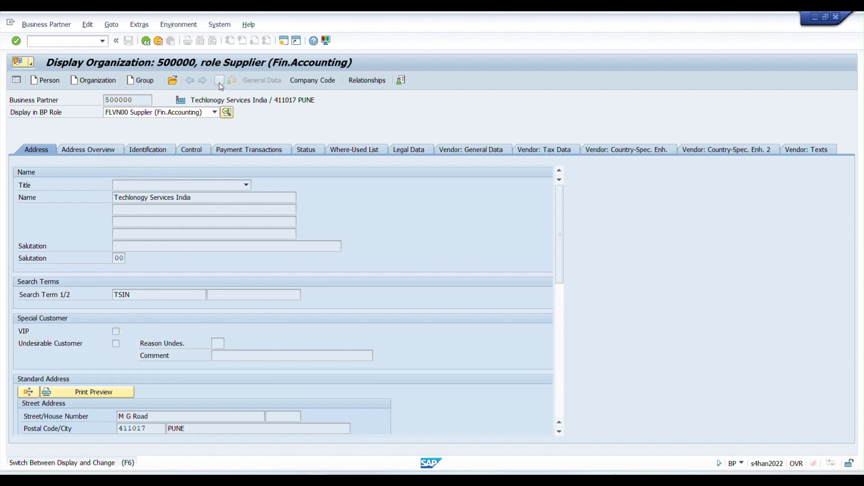
{"action": "left_click", "coordinate": [220, 82]}
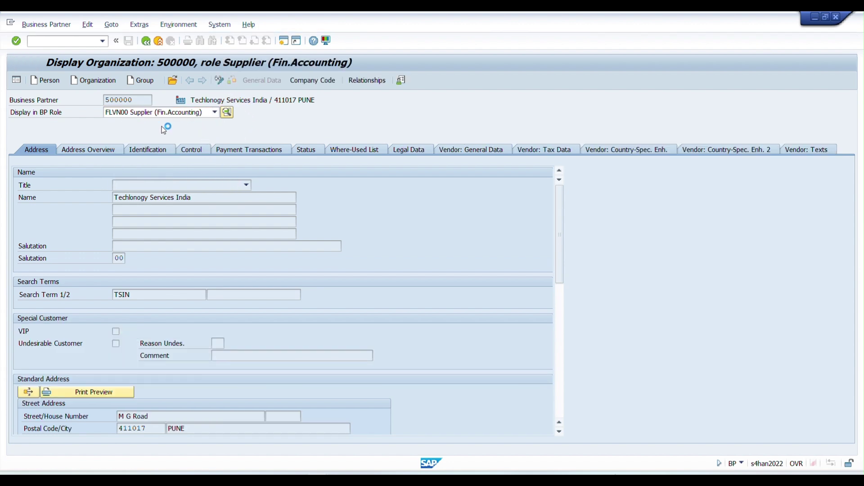
{"action": "left_click", "coordinate": [316, 80]}
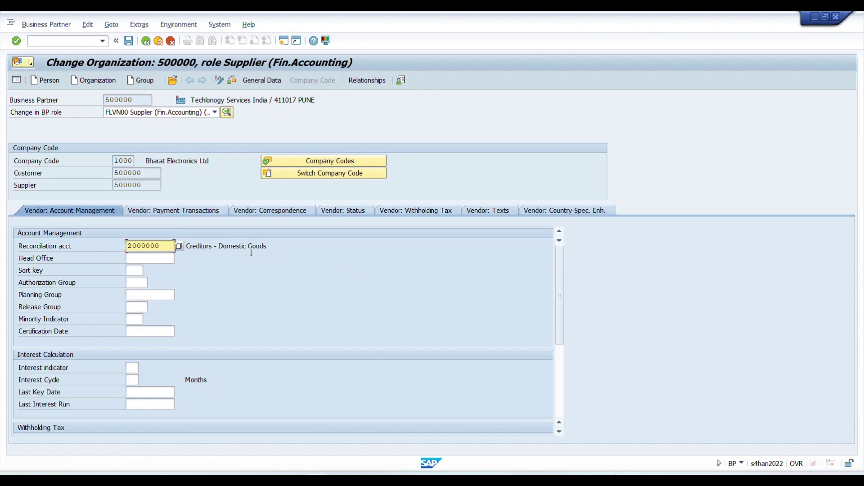
- Set the vendor's Terms of Payment to Z001 in its payment transactions data and save the business partner
{"action": "left_click", "coordinate": [178, 214]}
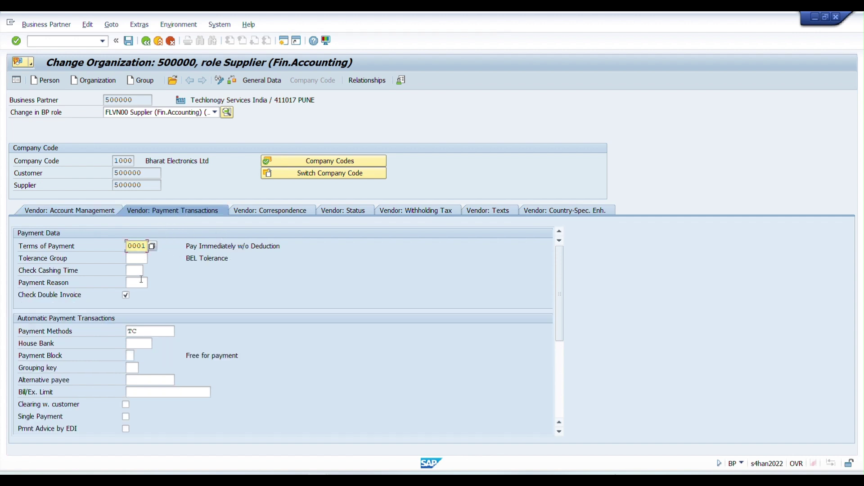
{"action": "key", "text": "Return"}
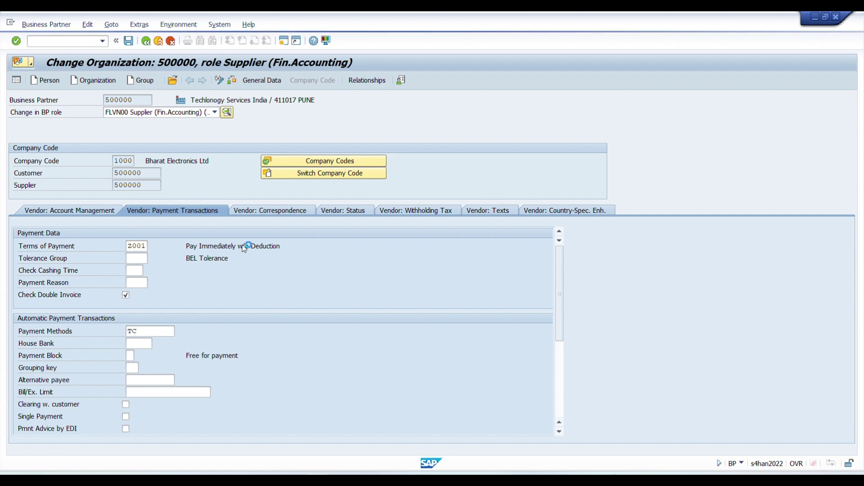
{"action": "left_click", "coordinate": [256, 246]}
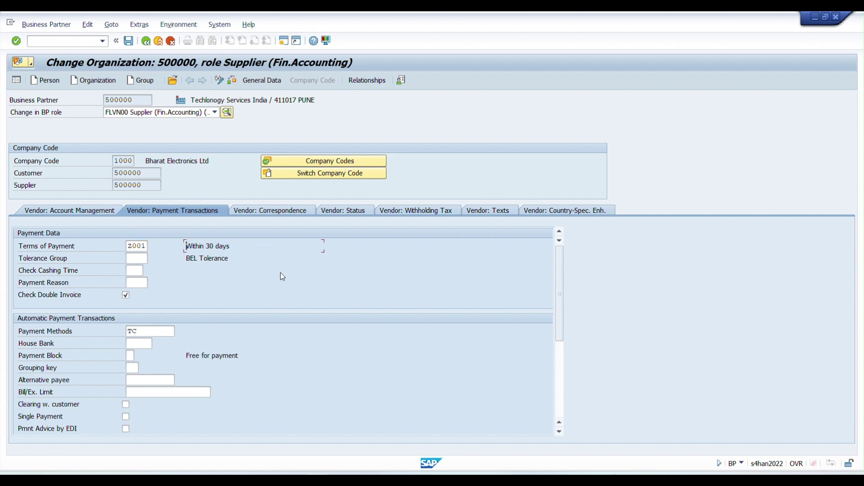
{"action": "left_click", "coordinate": [128, 41]}
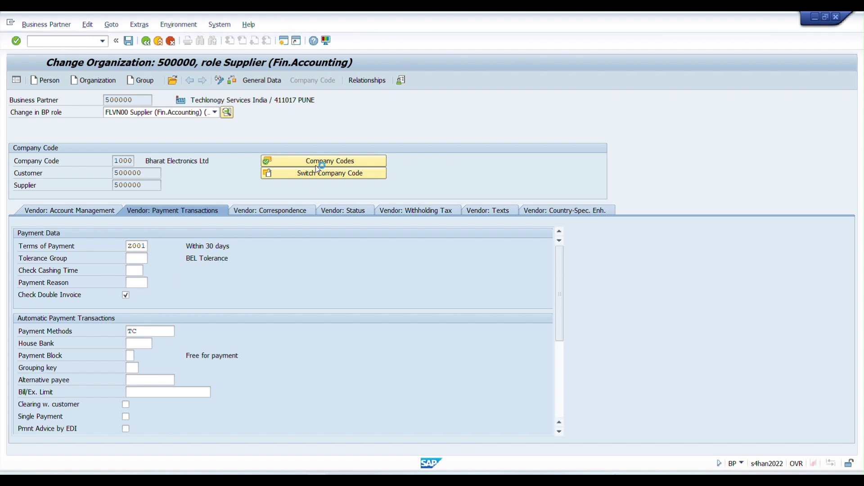
- Open transaction FB60 in a new session and enter the supplier number of Techlonogy Services India with invoice date 22.03.2025
{"action": "left_click", "coordinate": [285, 41]}
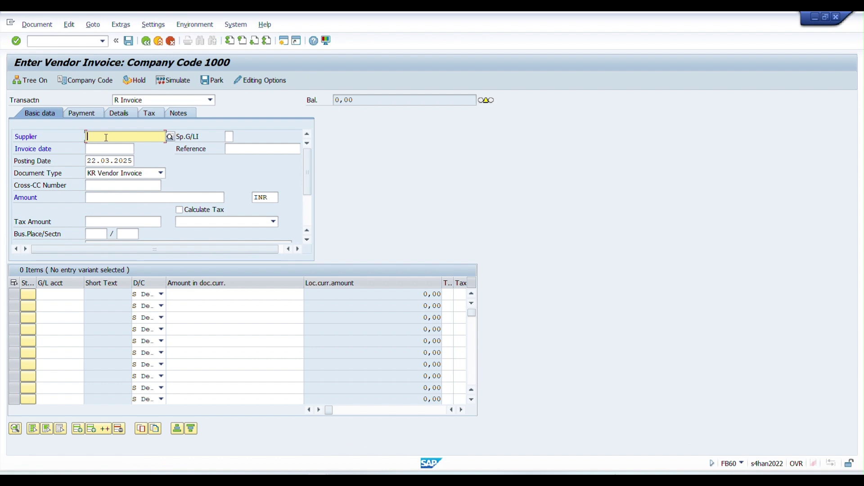
{"action": "key", "text": "space"}
{"action": "left_click", "coordinate": [102, 148]}
{"action": "left_click", "coordinate": [103, 149]}
{"action": "key", "text": "space"}
{"action": "left_click", "coordinate": [103, 161]}
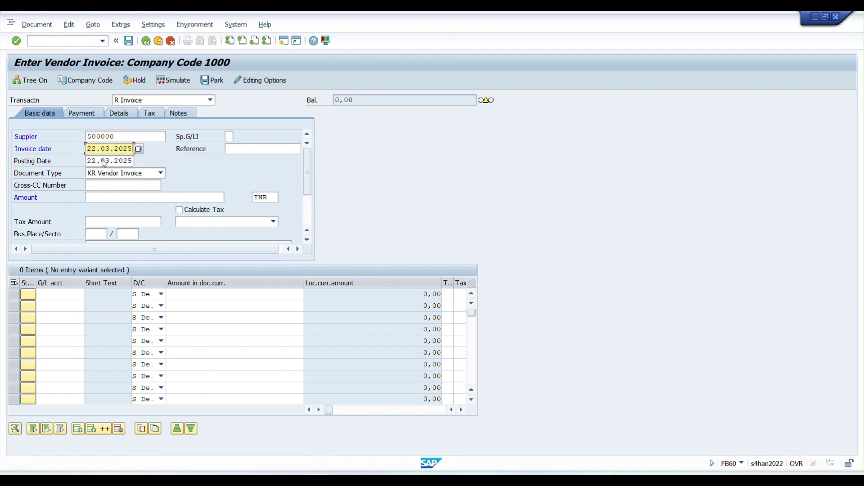
- Complete the invoice's basic data with reference Z001, amount 1000 INR and business place MH01
{"action": "left_click", "coordinate": [250, 148]}
{"action": "key", "text": "space"}
{"action": "left_click", "coordinate": [242, 158]}
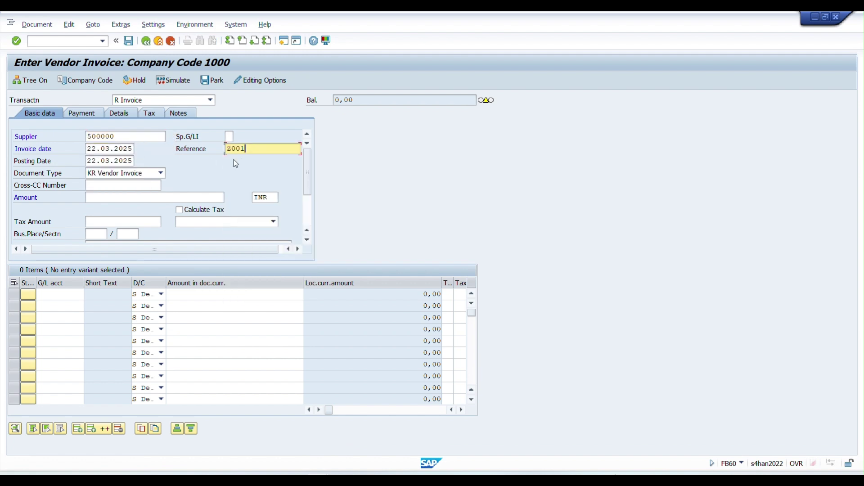
{"action": "left_click", "coordinate": [107, 198]}
{"action": "key", "text": "space"}
{"action": "left_click", "coordinate": [107, 207]}
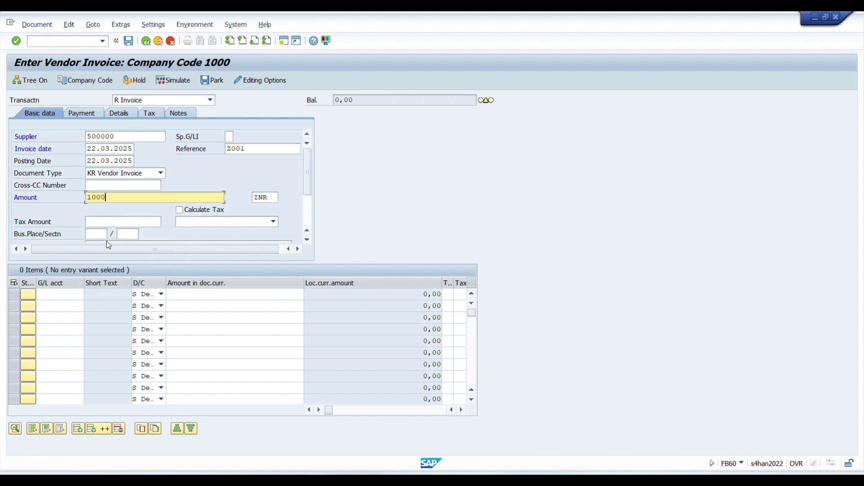
{"action": "left_click", "coordinate": [101, 234]}
{"action": "key", "text": "space"}
{"action": "left_click", "coordinate": [101, 244]}
- Enter an invoice line item with G/L account 7000000 and a debit amount of 1000 in document currency
{"action": "left_click", "coordinate": [68, 295]}
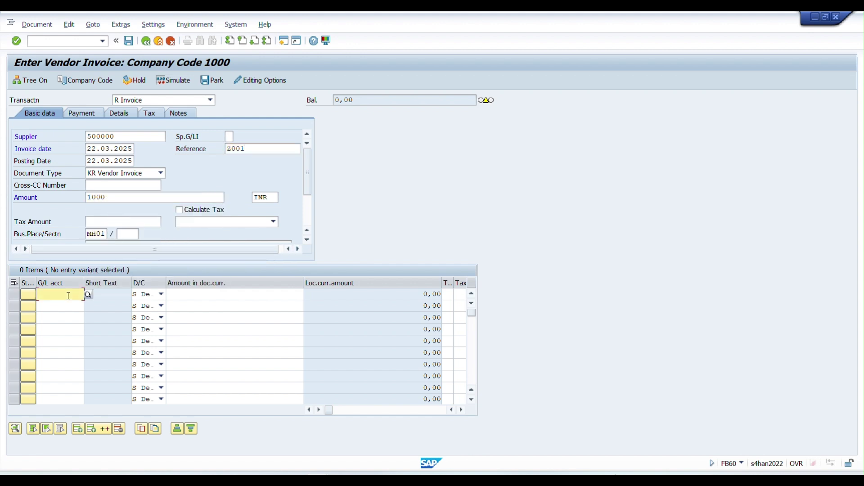
{"action": "key", "text": "space"}
{"action": "left_click", "coordinate": [67, 306]}
{"action": "key", "text": "Tab"}
{"action": "key", "text": "Tab"}
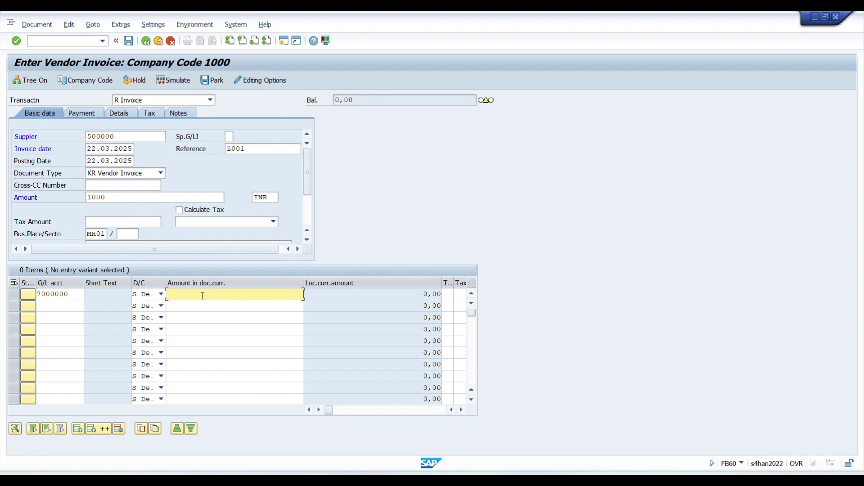
{"action": "key", "text": "space"}
{"action": "left_click", "coordinate": [291, 306]}
- Open the G/L line item's details, assign a cost center and return to the invoice entry
{"action": "double_click", "coordinate": [285, 297]}
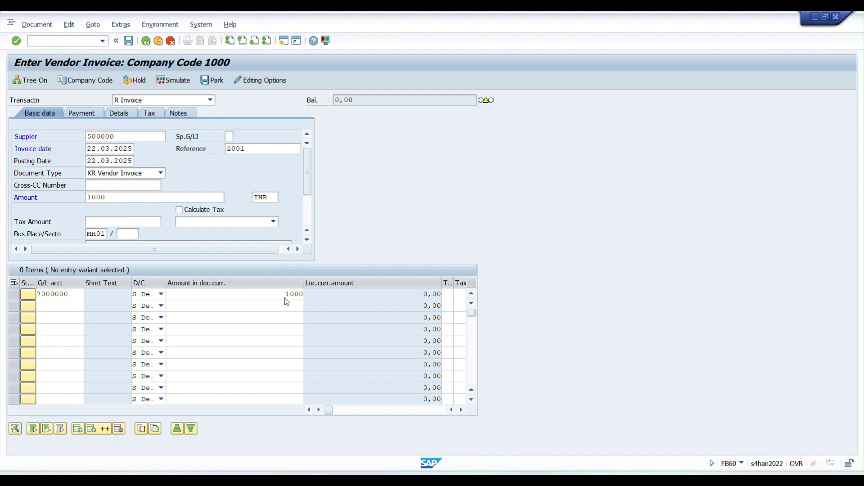
{"action": "left_click", "coordinate": [96, 174]}
{"action": "left_click", "coordinate": [97, 185]}
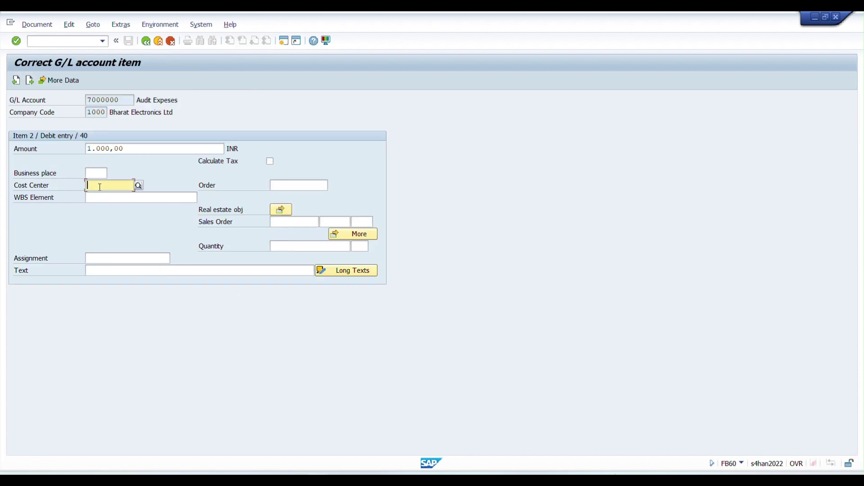
{"action": "key", "text": "space"}
{"action": "left_click", "coordinate": [100, 194]}
{"action": "left_click", "coordinate": [146, 48]}
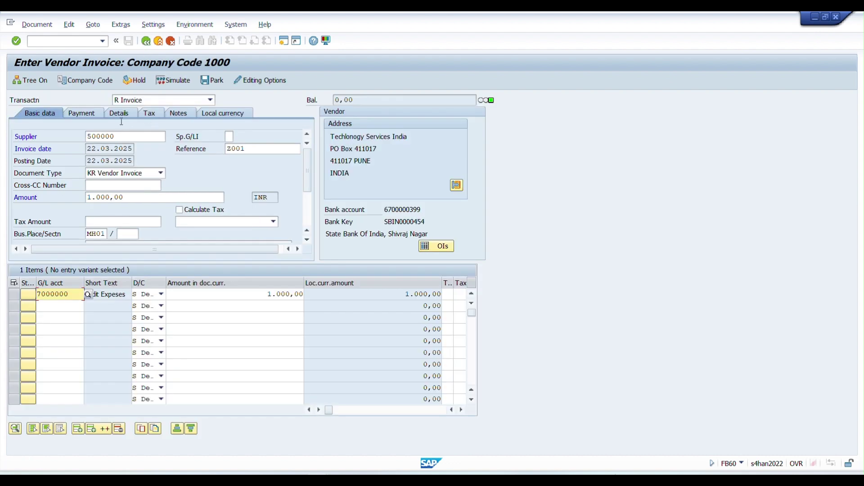
- Compare the invoice's baseline date, payment terms, days and due date with the posting date in its basic data
{"action": "left_click", "coordinate": [89, 114]}
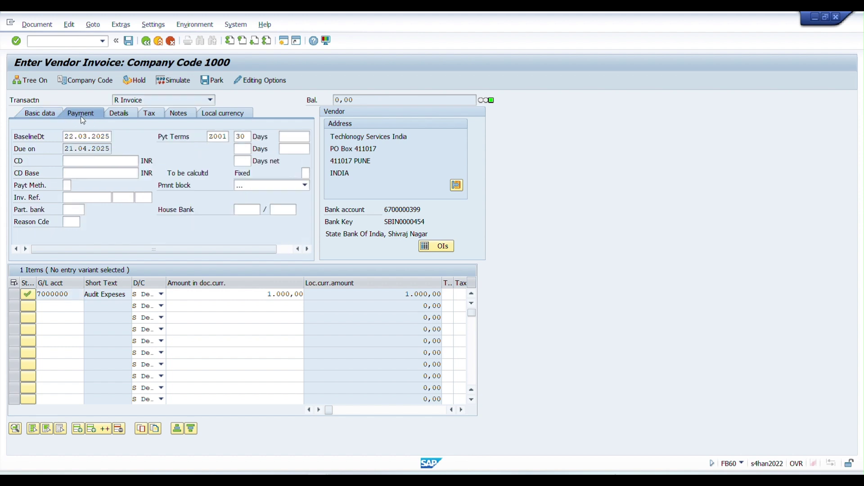
{"action": "left_click", "coordinate": [86, 137]}
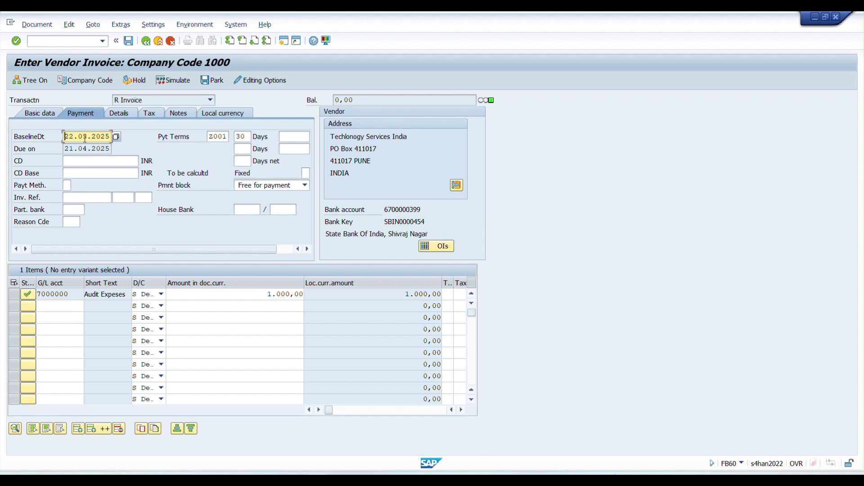
{"action": "left_click", "coordinate": [44, 114]}
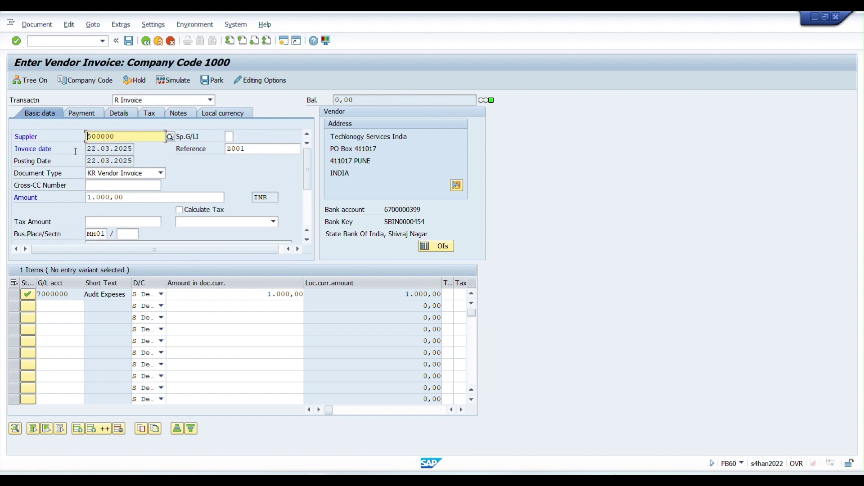
{"action": "left_click_drag", "start_coordinate": [89, 162], "coordinate": [135, 161]}
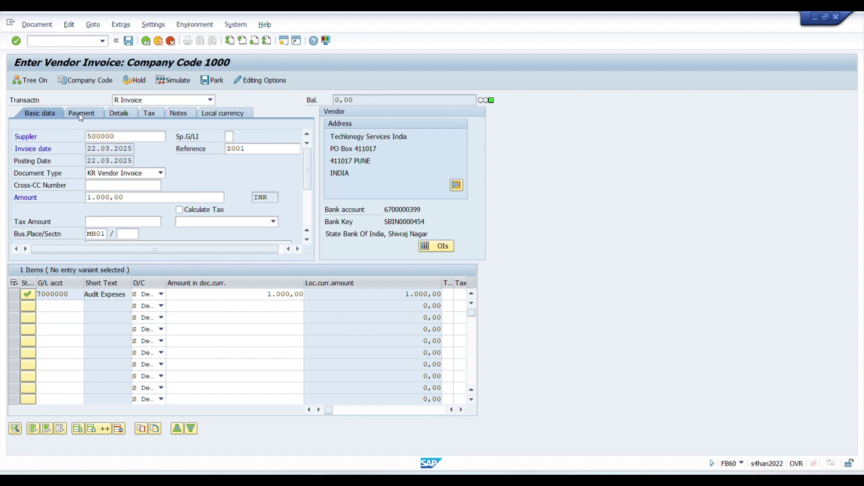
{"action": "left_click", "coordinate": [82, 113]}
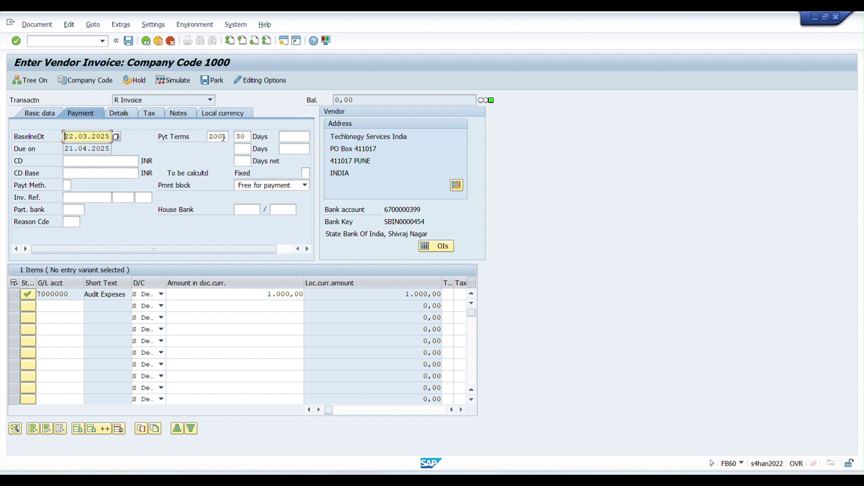
{"action": "left_click", "coordinate": [242, 136]}
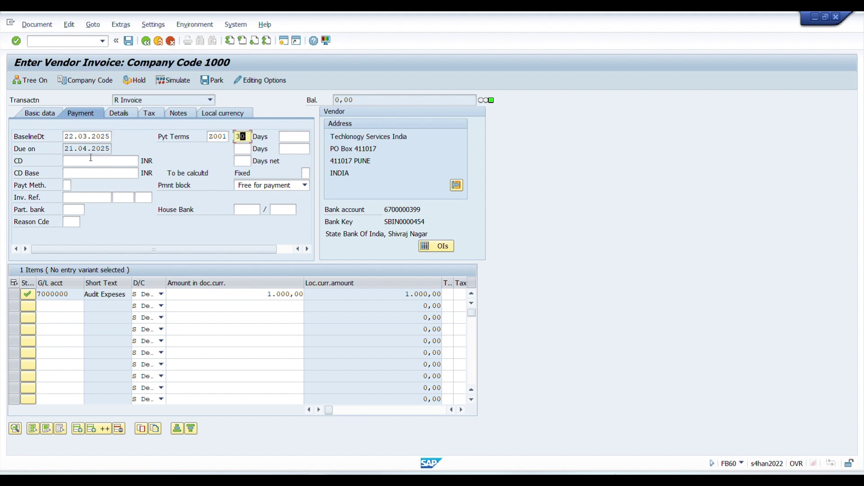
{"action": "left_click", "coordinate": [75, 148]}
- Post the vendor invoice, display the posted document and check the payment term days in its vendor line item
{"action": "left_click", "coordinate": [129, 41]}
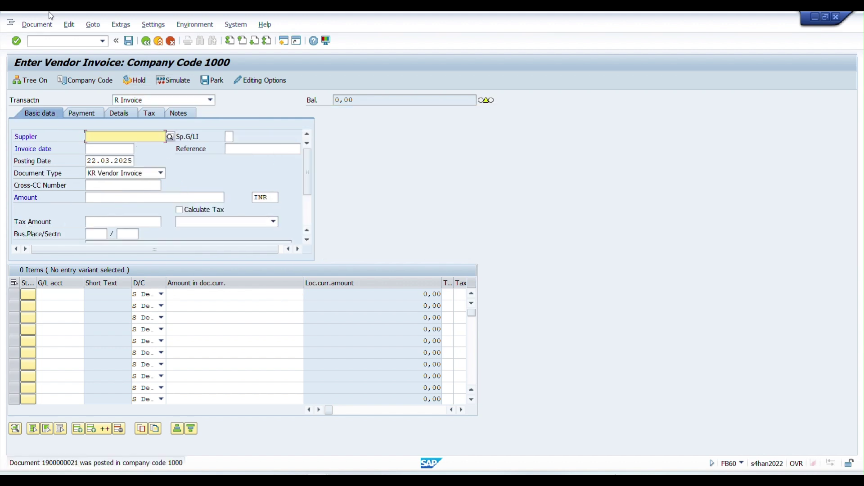
{"action": "left_click", "coordinate": [38, 24]}
{"action": "left_click", "coordinate": [47, 47]}
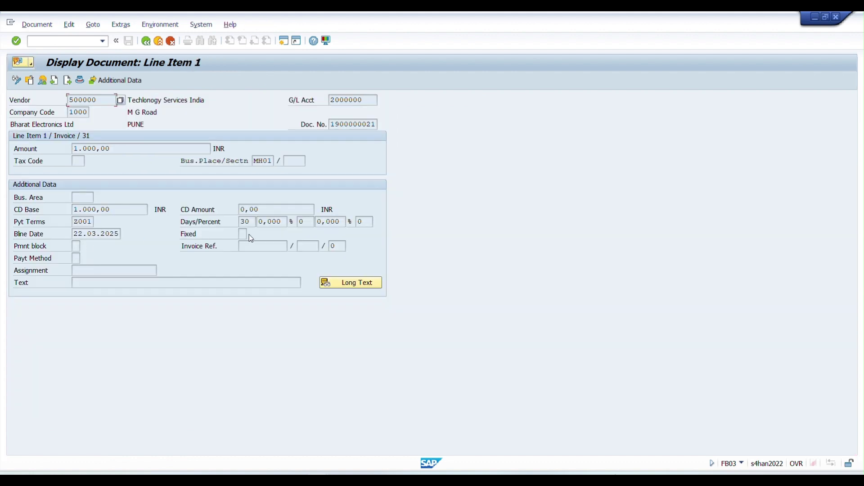
{"action": "left_click", "coordinate": [250, 222]}
- Open transaction FBL1N in a new session and list the open vendor items of company code 1000
{"action": "left_click", "coordinate": [283, 41]}
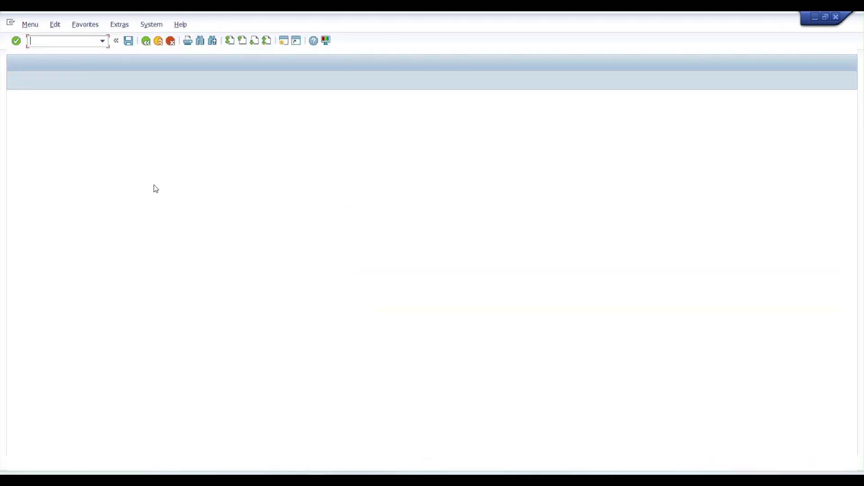
{"action": "type", "text": "FBl1N"}
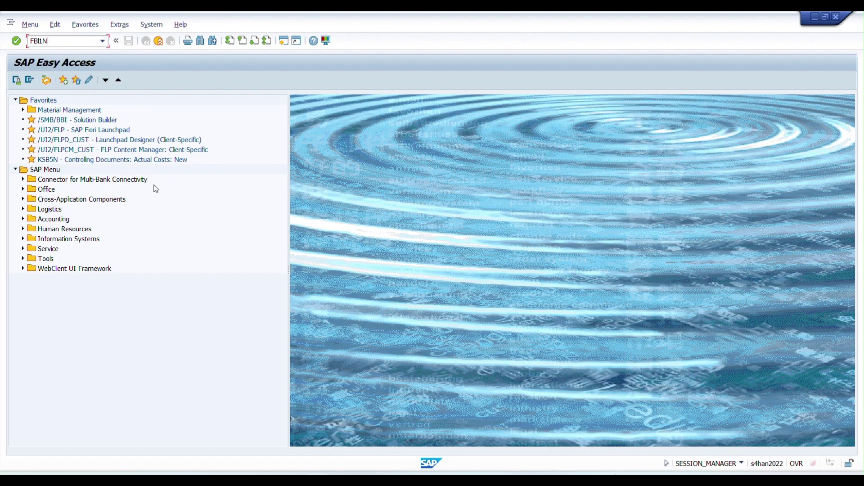
{"action": "key", "text": "Return"}
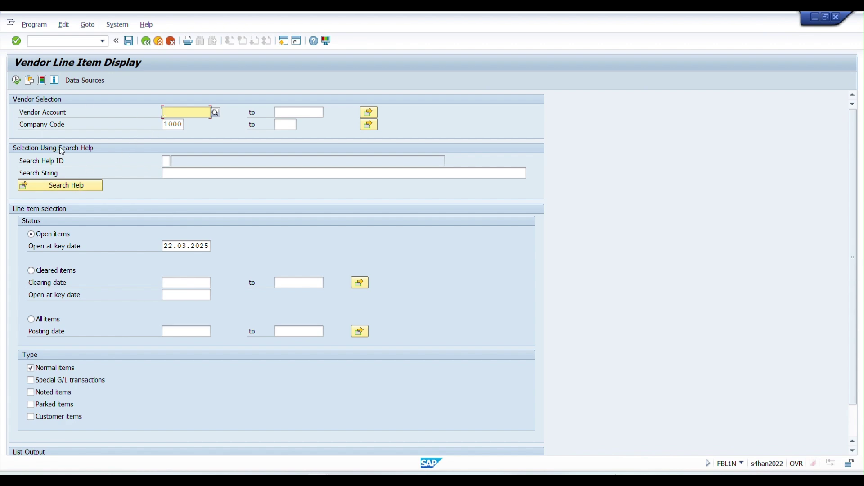
{"action": "left_click", "coordinate": [16, 80]}
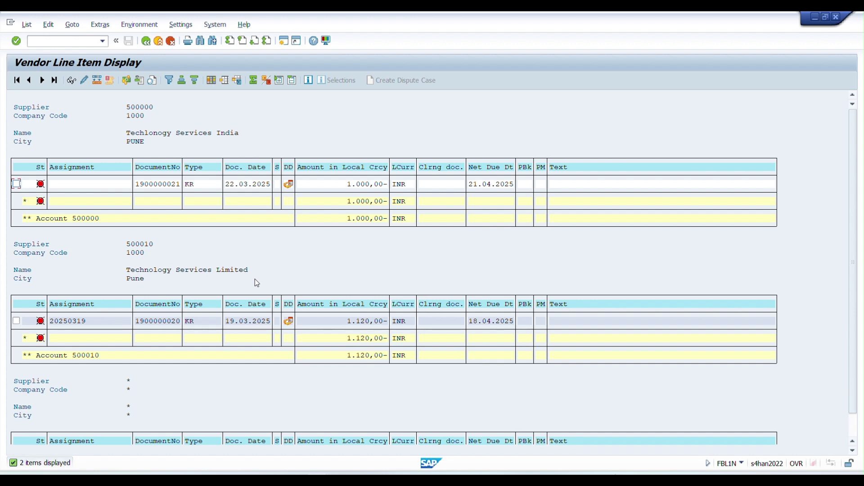
{"action": "double_click", "coordinate": [129, 107]}
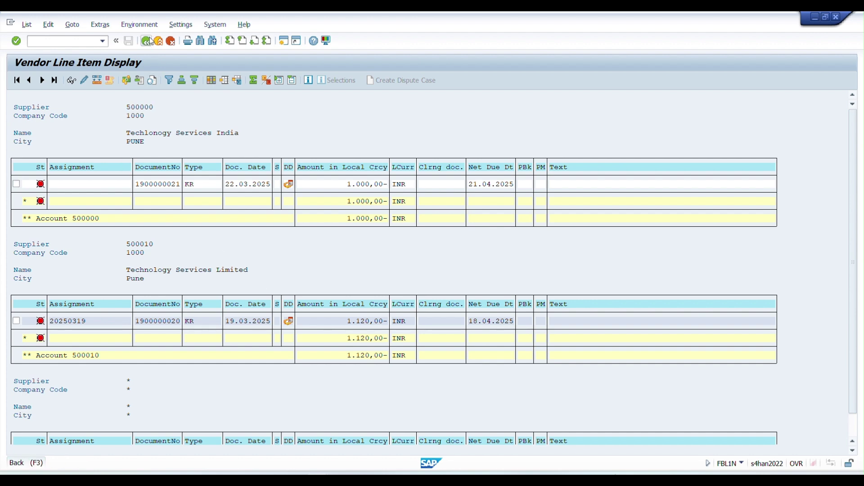
{"action": "key", "text": "Tab"}
{"action": "type", "text": "500"}
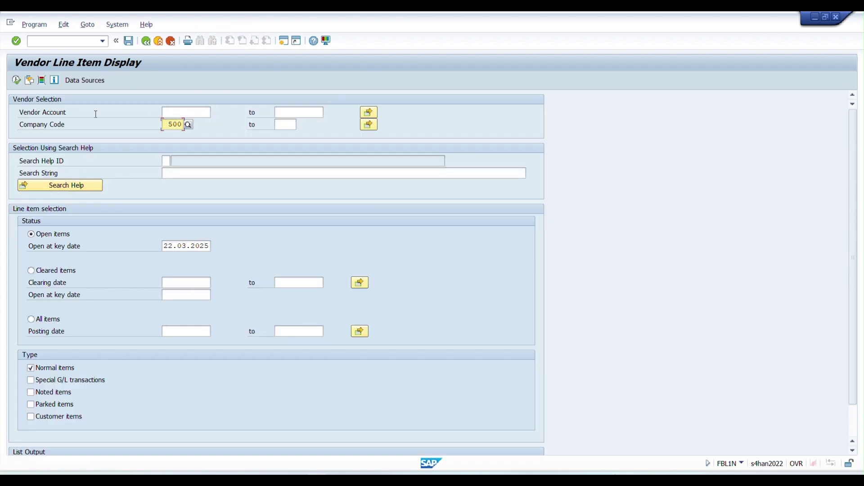
{"action": "key", "text": "shift+Home"}
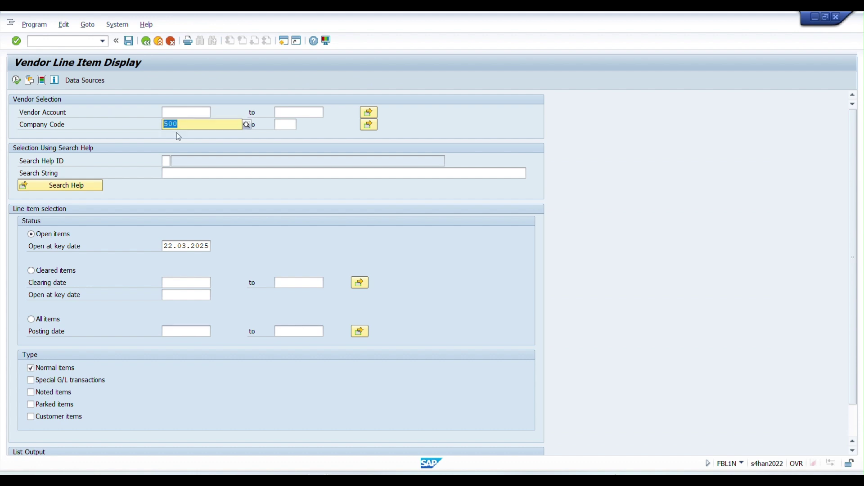
{"action": "type", "text": "10"}
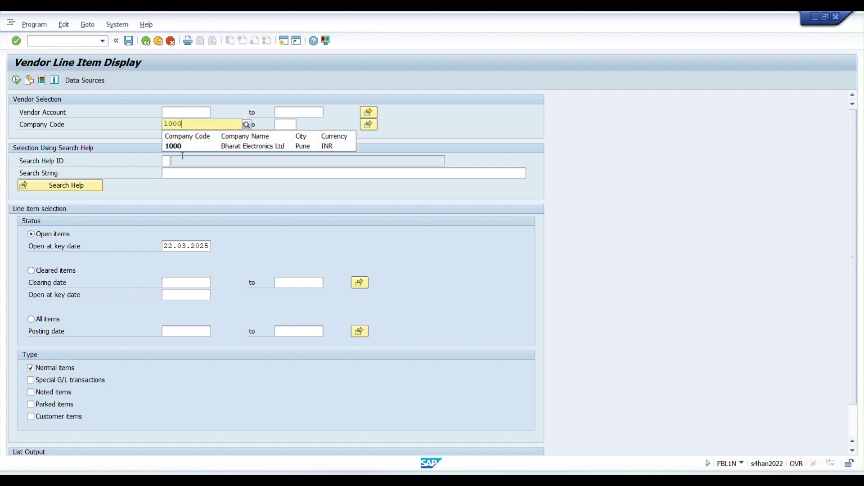
{"action": "left_click", "coordinate": [179, 145]}
- Restrict the line item selection to the vendor account of Techlonogy Services India and run the report
{"action": "left_click", "coordinate": [185, 114]}
{"action": "type", "text": "5"}
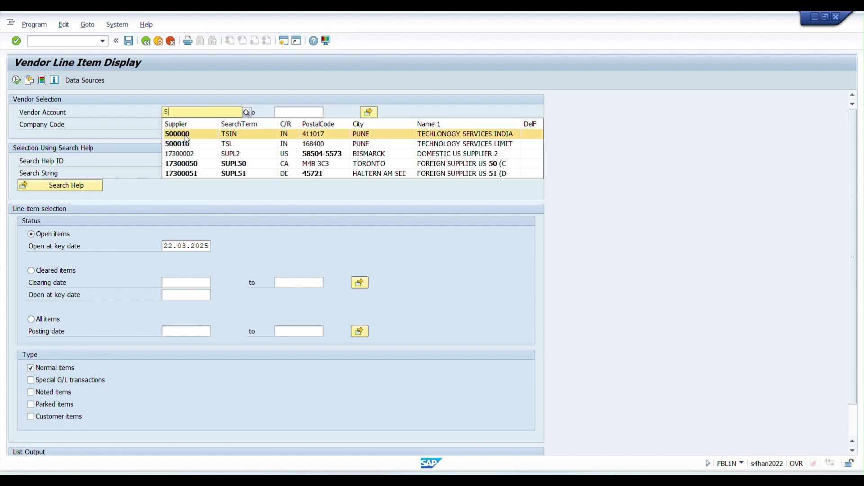
{"action": "left_click", "coordinate": [186, 133]}
{"action": "left_click", "coordinate": [16, 80]}
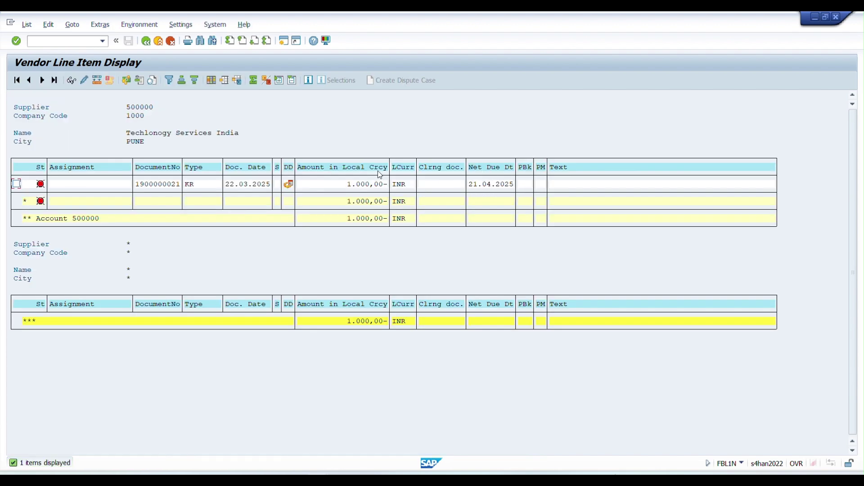
- Add the payment terms, baseline date, Dy 1, Dy 2 and Due Net columns to the layout, save it and review the invoice's payment data
{"action": "left_click", "coordinate": [211, 81]}
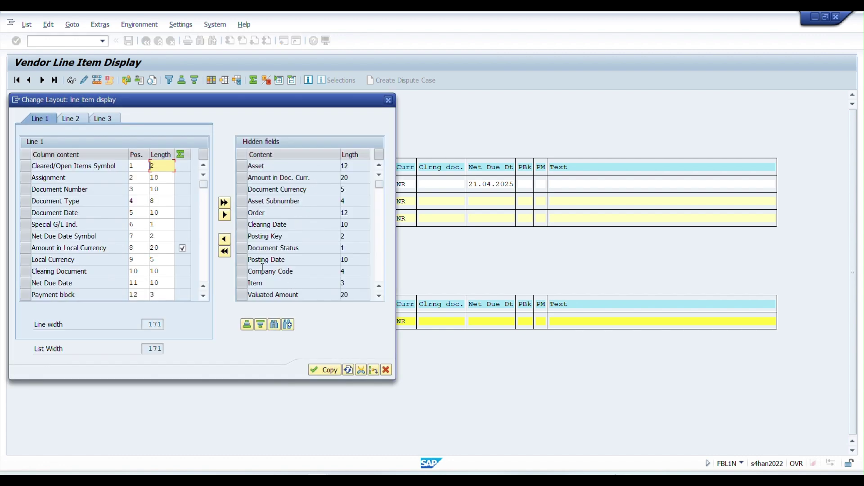
{"action": "left_click", "coordinate": [247, 325]}
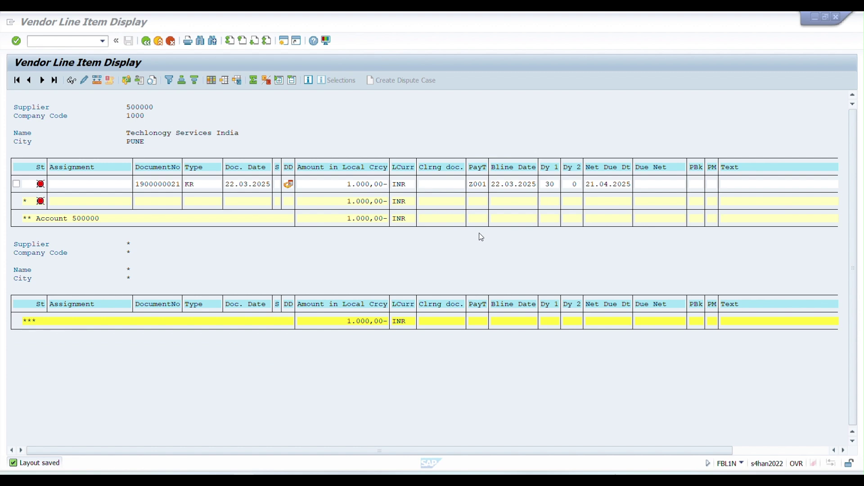
{"action": "left_click", "coordinate": [470, 188]}
{"action": "left_click", "coordinate": [504, 187]}
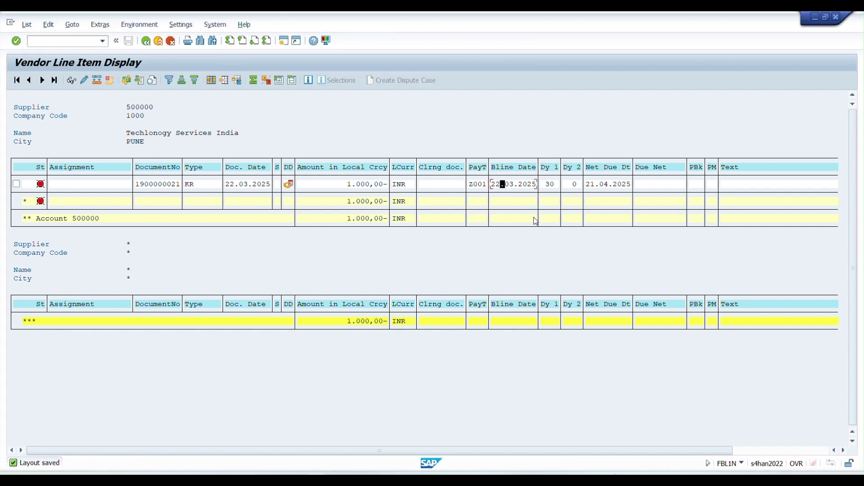
{"action": "left_click", "coordinate": [550, 187]}
{"action": "left_click_drag", "start_coordinate": [588, 193], "coordinate": [630, 196]}
- Switch to the Excel workbook Working SAP FICO and enter "Installment 1" in cell E3 of the Terms of Payment sheet
{"action": "key", "text": "alt+Tab"}
{"action": "left_click", "coordinate": [128, 176]}
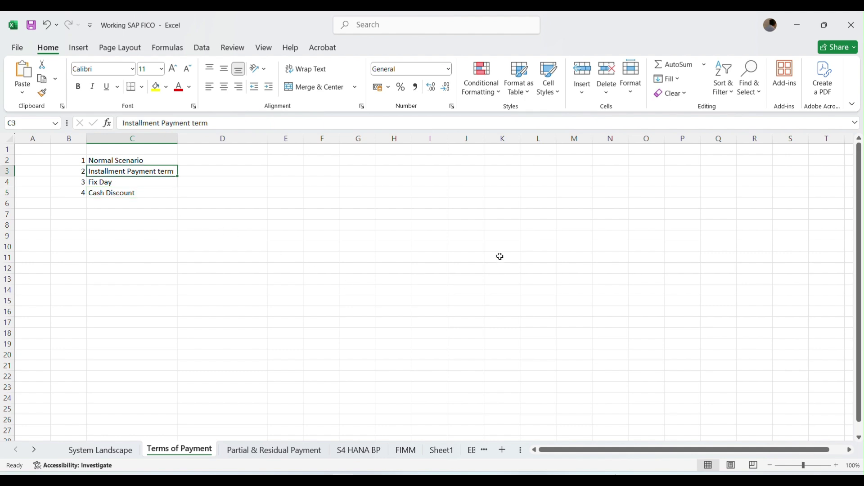
{"action": "left_click", "coordinate": [289, 174]}
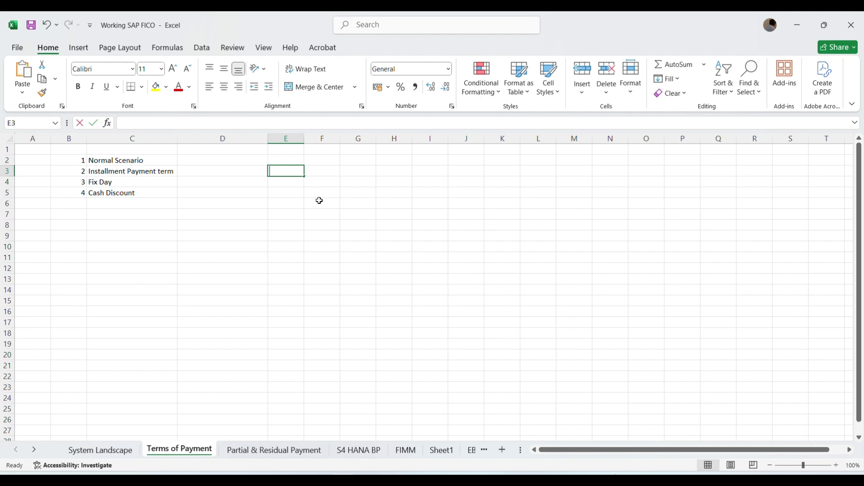
{"action": "type", "text": "Installment"}
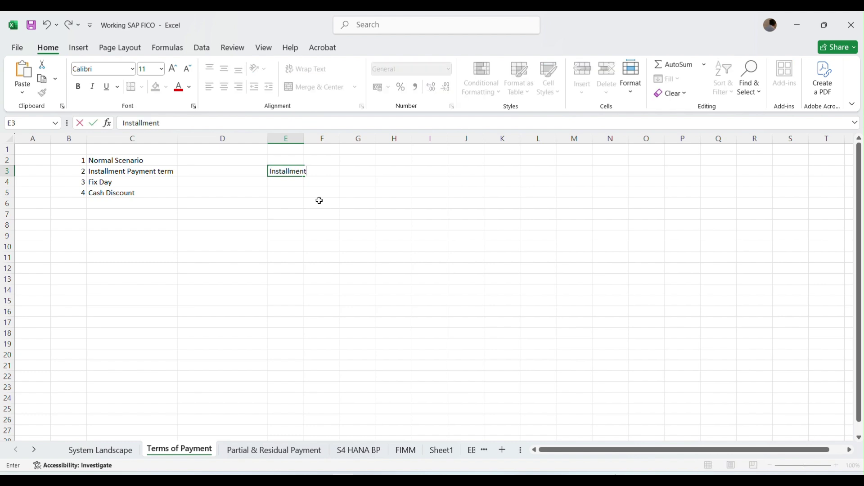
{"action": "key", "text": "ctrl+Return"}
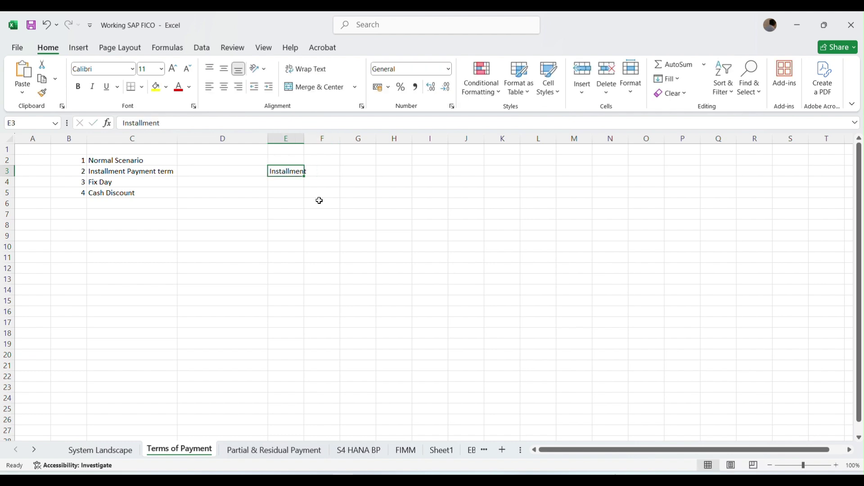
{"action": "key", "text": "F2"}
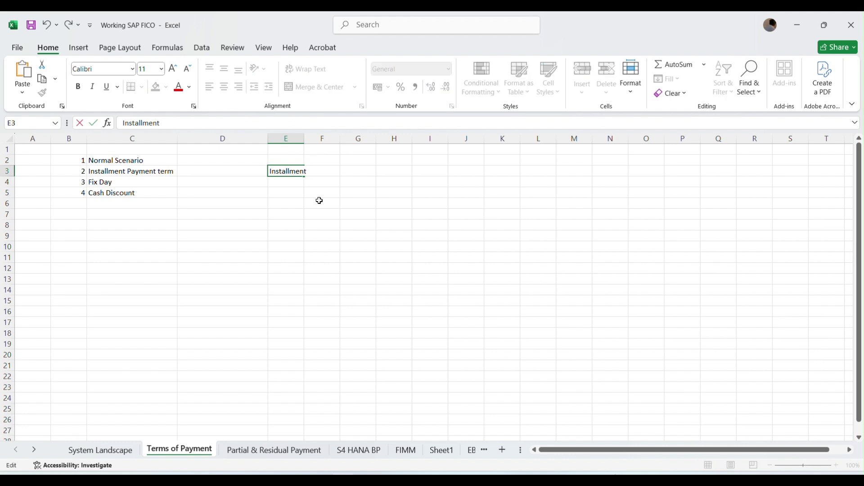
{"action": "type", "text": "1"}
{"action": "key", "text": "Return"}
- Copy "Installment 1" from E3 to E4 and change the copy to "Installment 2"
{"action": "left_click", "coordinate": [284, 169]}
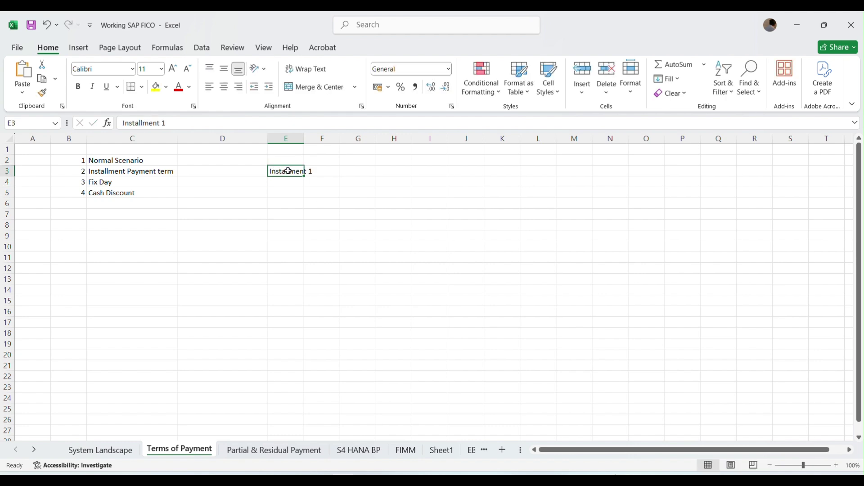
{"action": "key", "text": "ctrl+c"}
{"action": "left_click", "coordinate": [291, 182]}
{"action": "key", "text": "ctrl+v"}
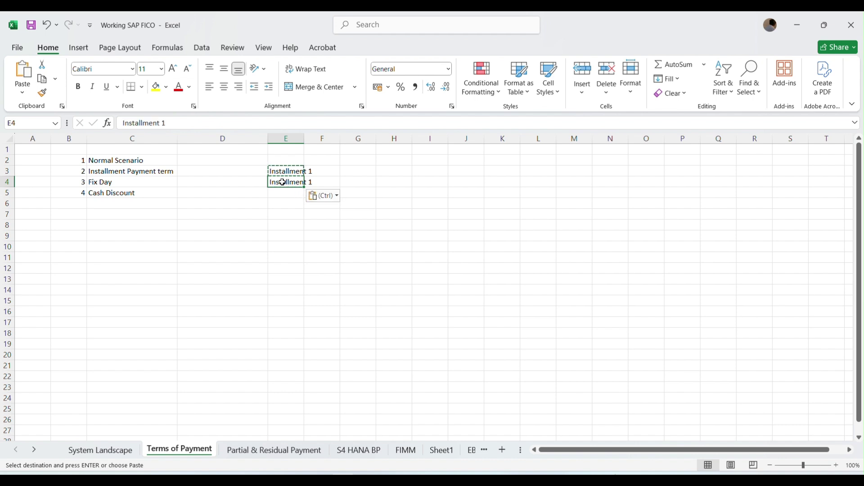
{"action": "left_click", "coordinate": [192, 121]}
{"action": "type", "text": "2"}
{"action": "key", "text": "Return"}
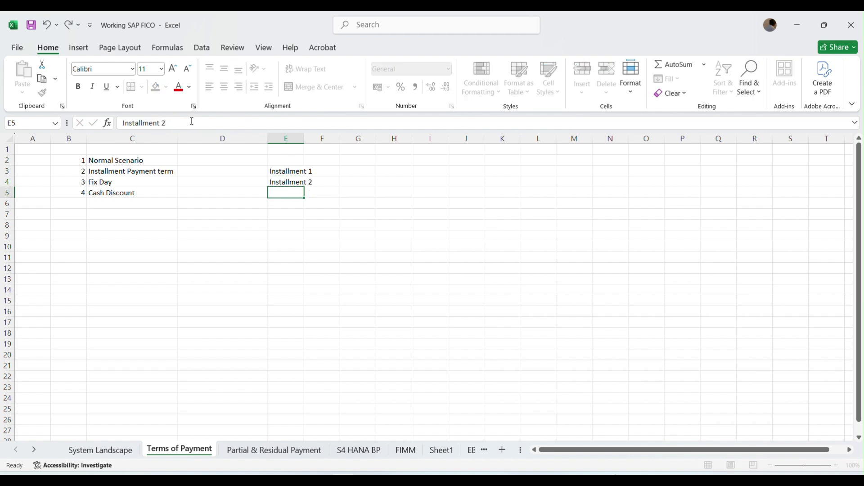
{"action": "key", "text": "Return"}
- Widen column E to fit the installment labels and enter 50% in cells F3 and F4
{"action": "left_click_drag", "start_coordinate": [299, 136], "coordinate": [310, 136]}
{"action": "left_click", "coordinate": [333, 171]}
{"action": "type", "text": "50"}
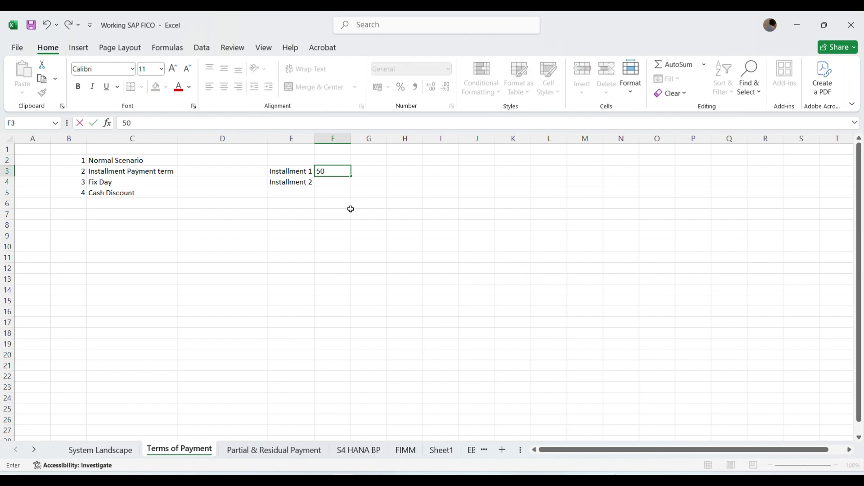
{"action": "type", "text": "%"}
{"action": "key", "text": "Return"}
{"action": "type", "text": "5"}
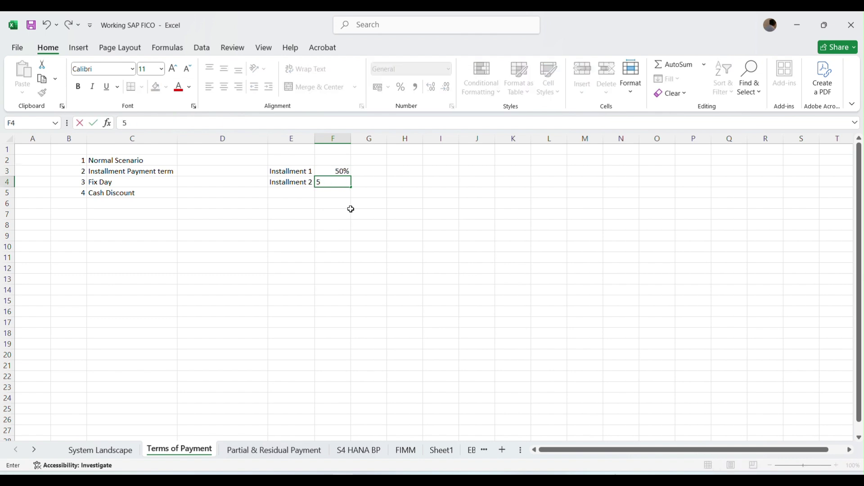
{"action": "key", "text": "Return"}
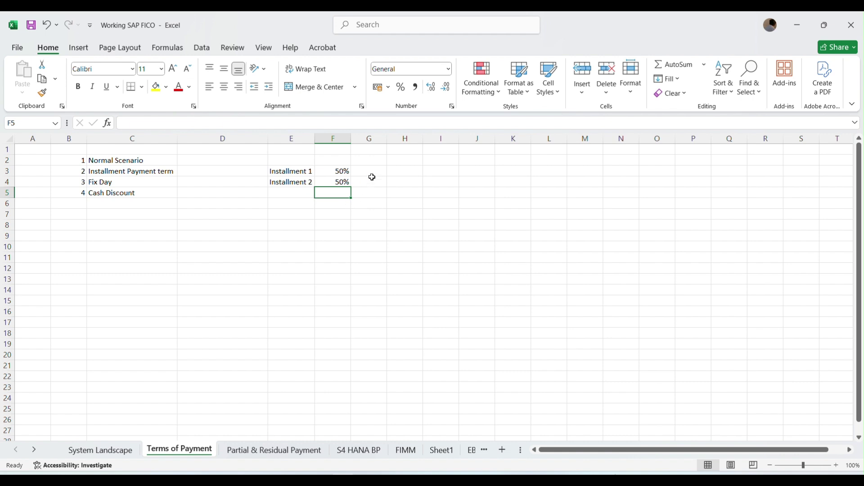
- Enter the payment term codes Z002 in G2, Z003 in G3 for Installment 1 and Z004 in G4 for Installment 2
{"action": "left_click", "coordinate": [291, 161]}
{"action": "left_click", "coordinate": [366, 191]}
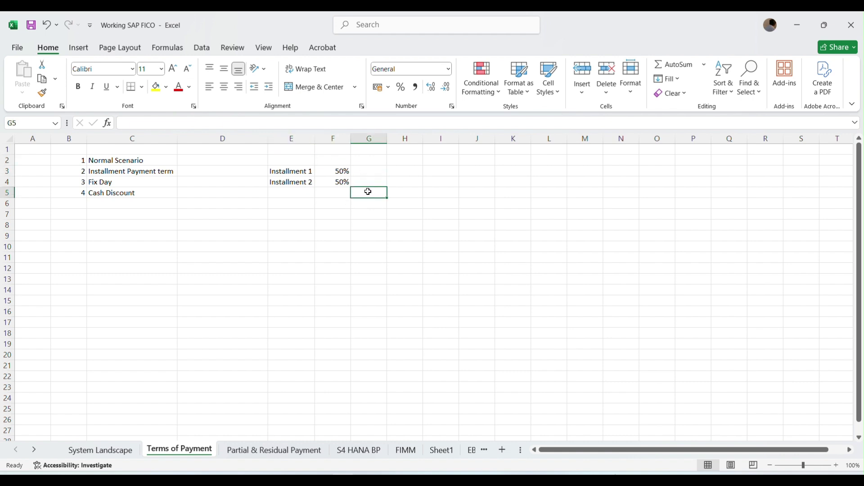
{"action": "left_click", "coordinate": [296, 161]}
{"action": "left_click", "coordinate": [364, 158]}
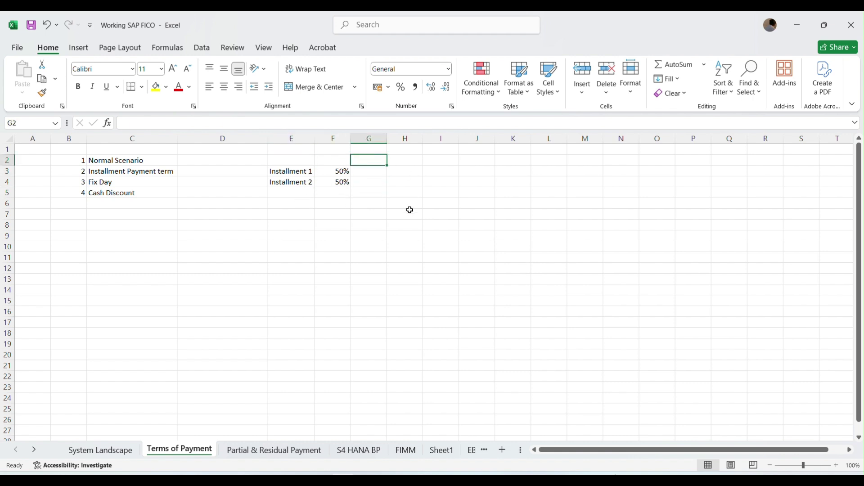
{"action": "type", "text": "Z002"}
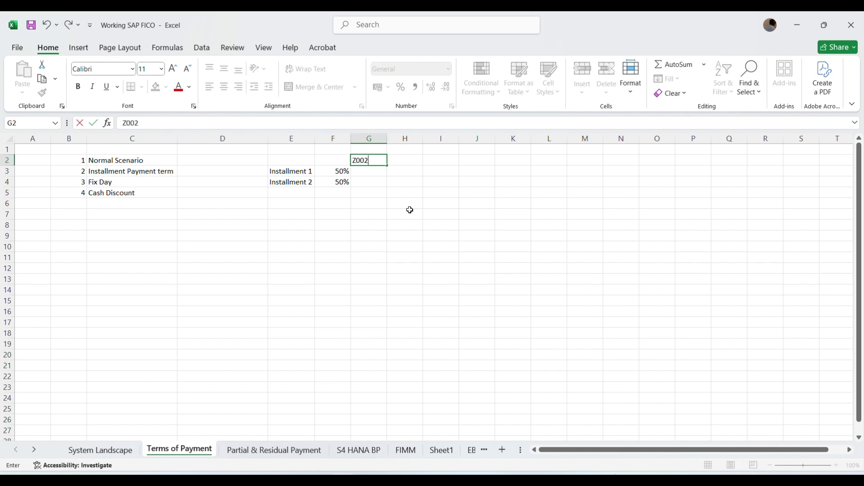
{"action": "key", "text": "Return"}
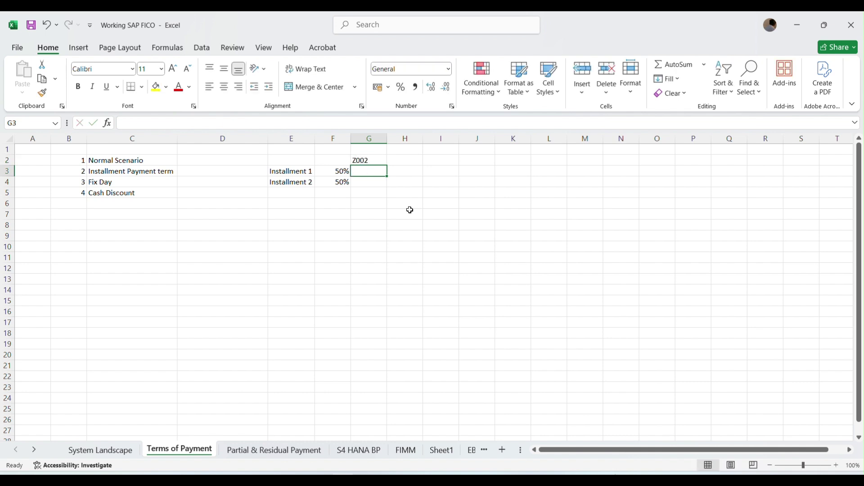
{"action": "type", "text": "Z"}
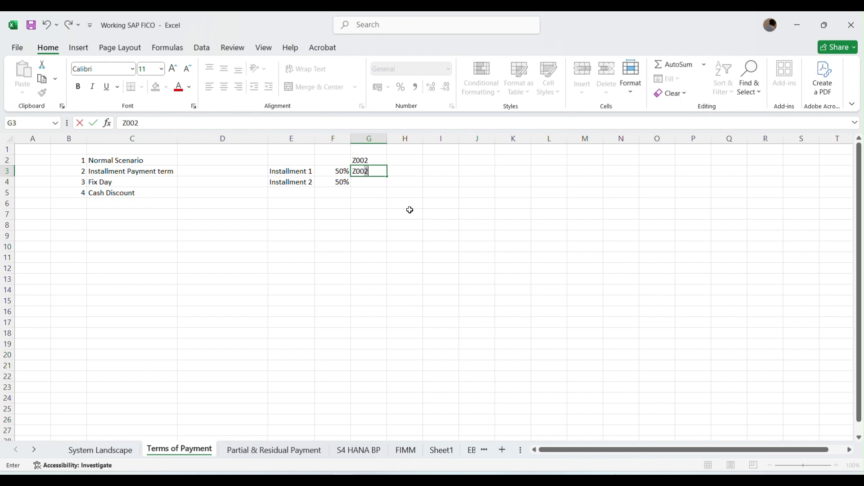
{"action": "type", "text": "003"}
{"action": "key", "text": "Return"}
{"action": "type", "text": "Z0"}
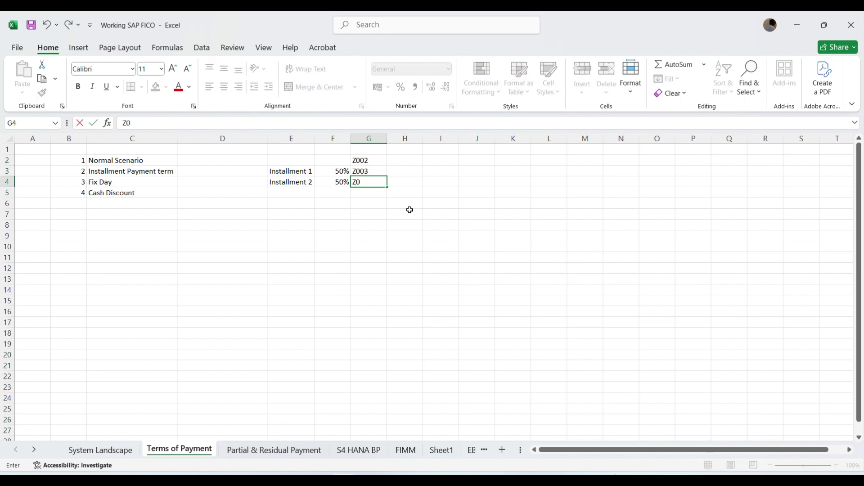
{"action": "type", "text": "04"}
{"action": "key", "text": "Return"}
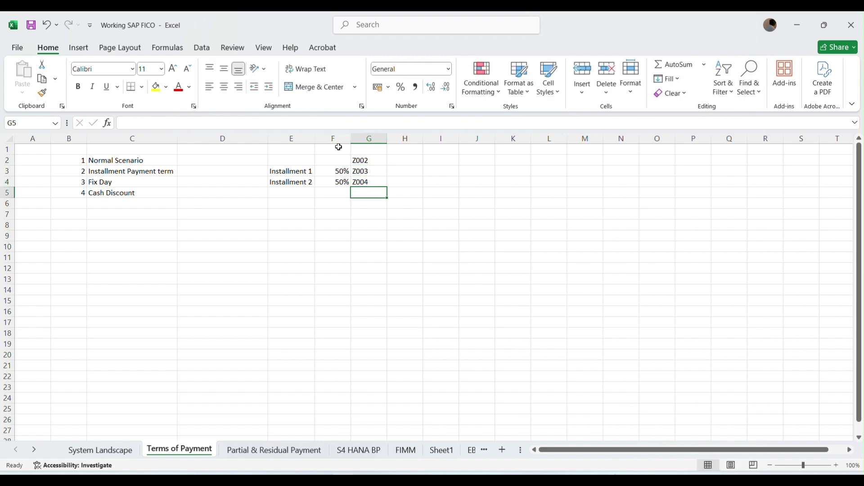
{"action": "left_click", "coordinate": [369, 158]}
{"action": "key", "text": "Right"}
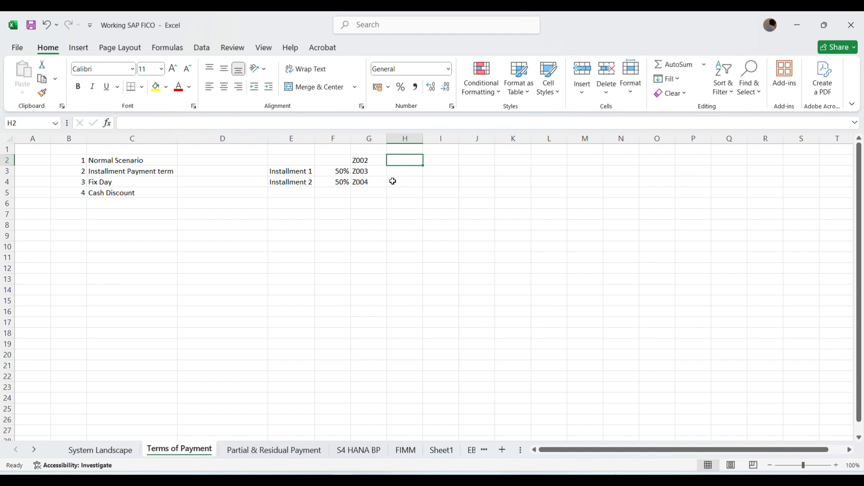
{"action": "left_click_drag", "start_coordinate": [374, 175], "coordinate": [309, 185]}
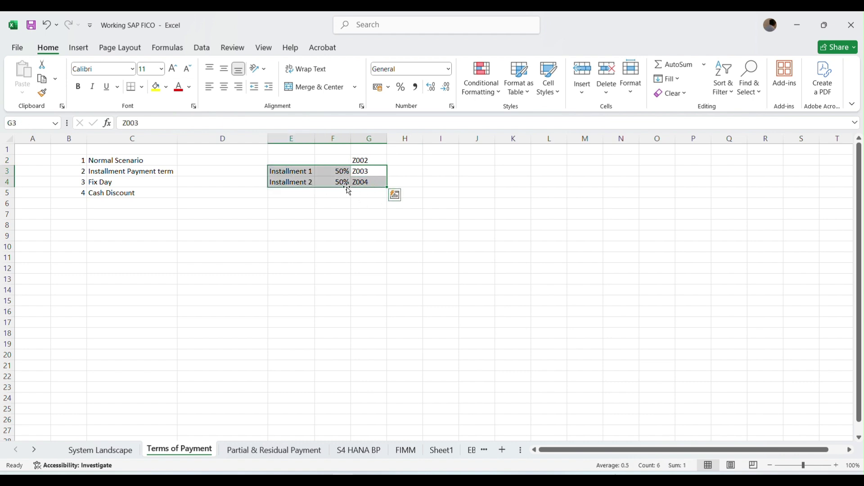
- Switch to the SAP session with payment term Z001, return to the Terms of Payment overview and start a new entry
{"action": "mouse_move", "coordinate": [309, 474]}
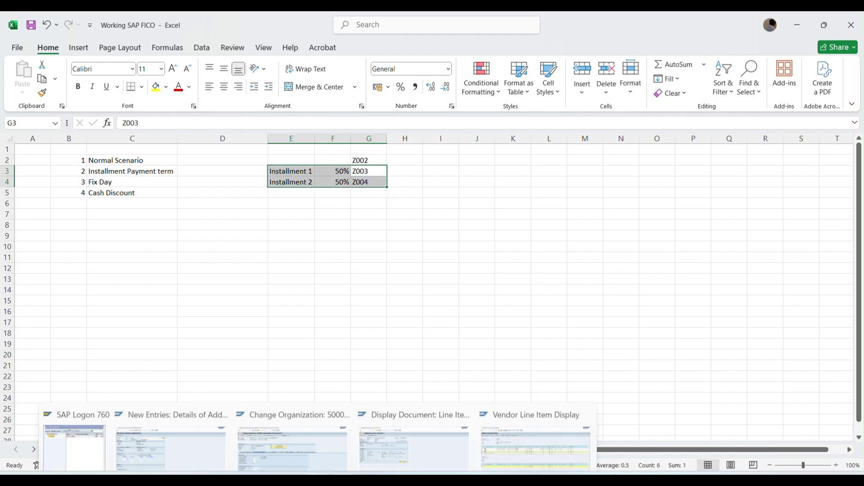
{"action": "left_click", "coordinate": [434, 414]}
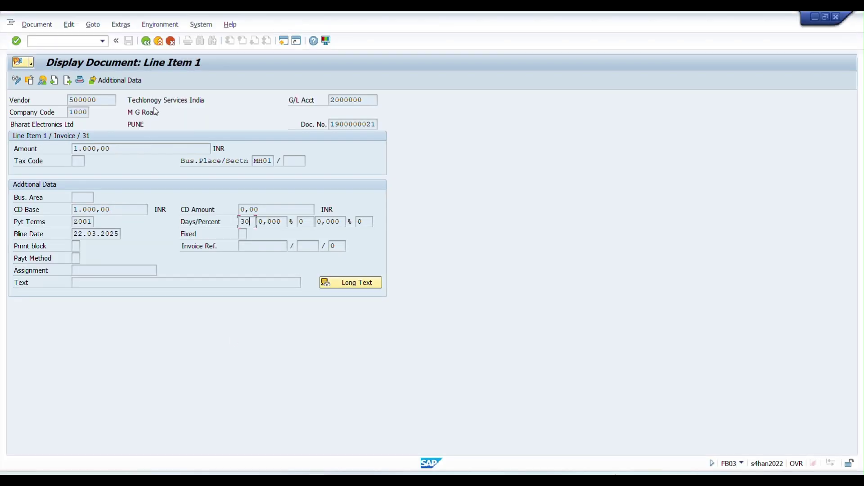
{"action": "mouse_move", "coordinate": [310, 421]}
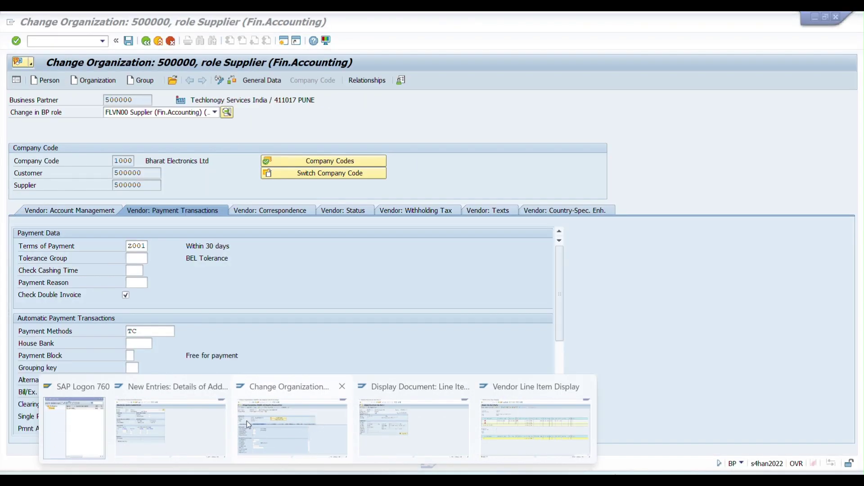
{"action": "left_click", "coordinate": [193, 416]}
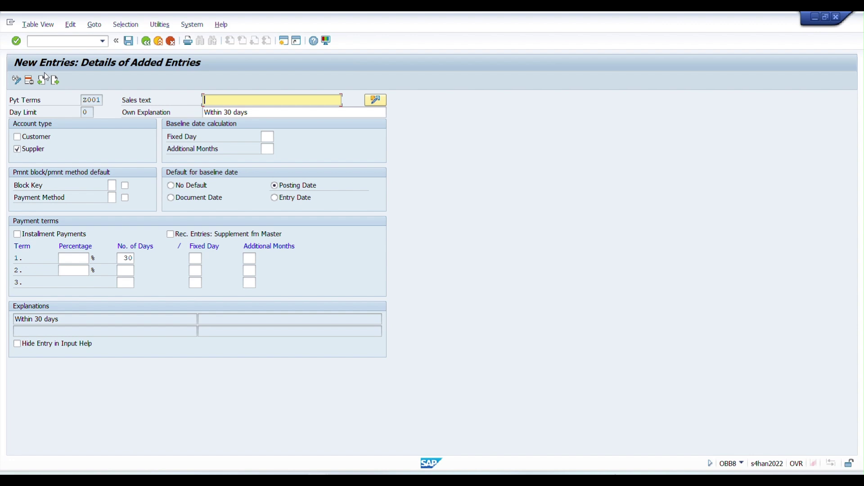
{"action": "left_click", "coordinate": [146, 42]}
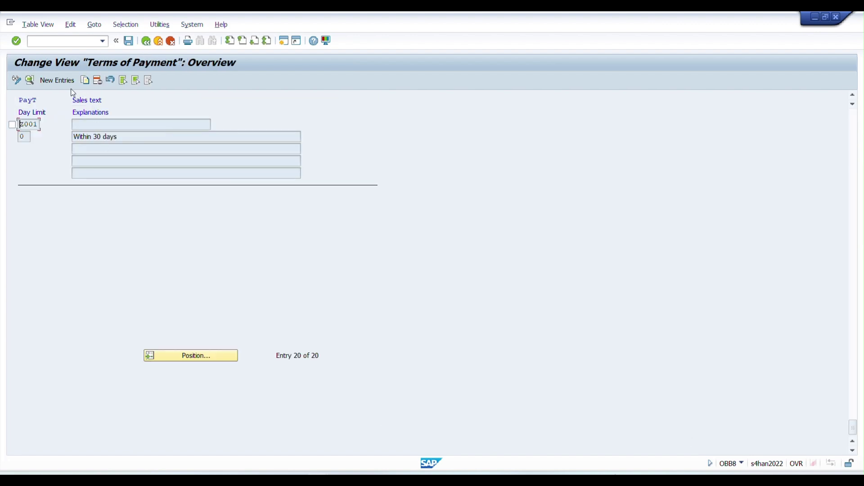
{"action": "left_click", "coordinate": [58, 81]}
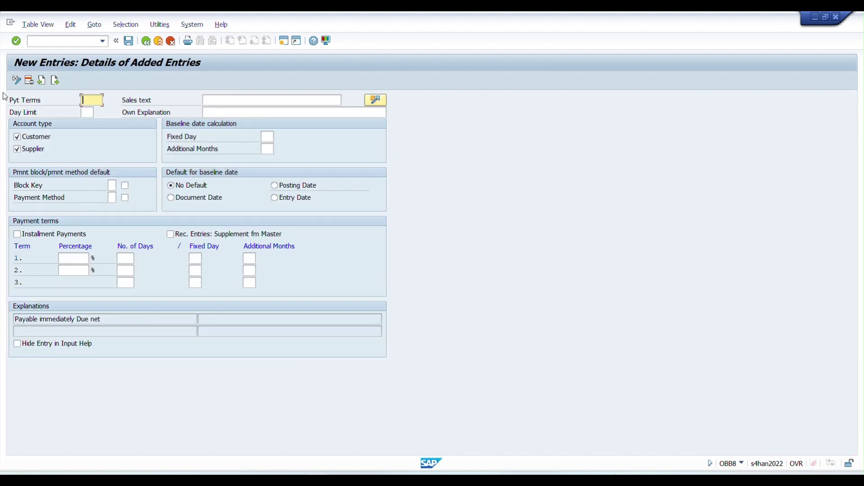
- Create supplier-only payment term Z002 explained as "Installment Payment 50 + 50%", with document date baseline and installment payments enabled, and save it
{"action": "type", "text": "002"}
{"action": "left_click", "coordinate": [219, 112]}
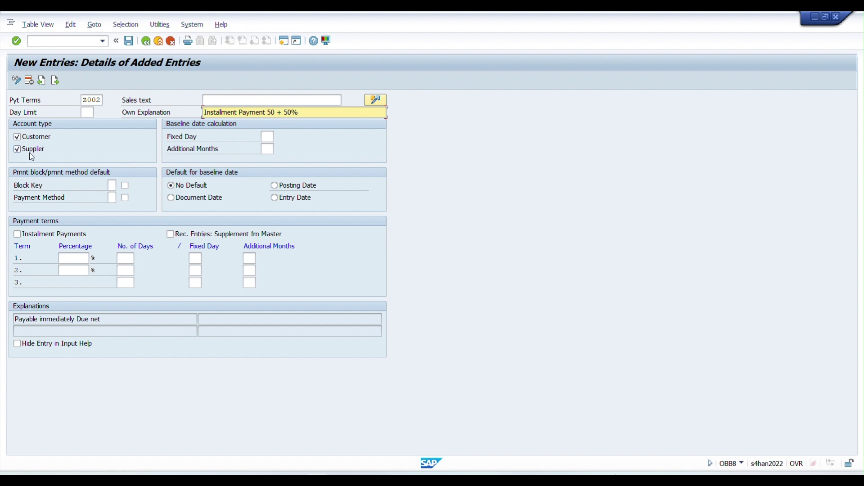
{"action": "left_click", "coordinate": [37, 138]}
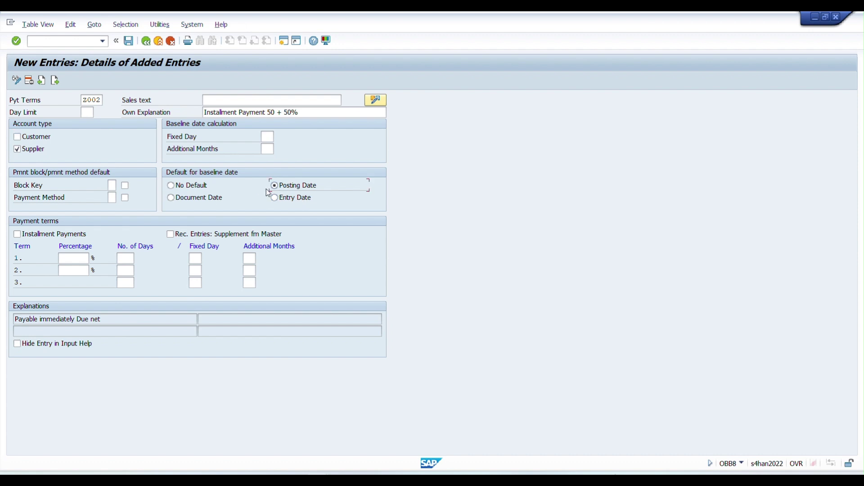
{"action": "left_click", "coordinate": [45, 239]}
{"action": "left_click", "coordinate": [194, 201]}
{"action": "left_click", "coordinate": [129, 41]}
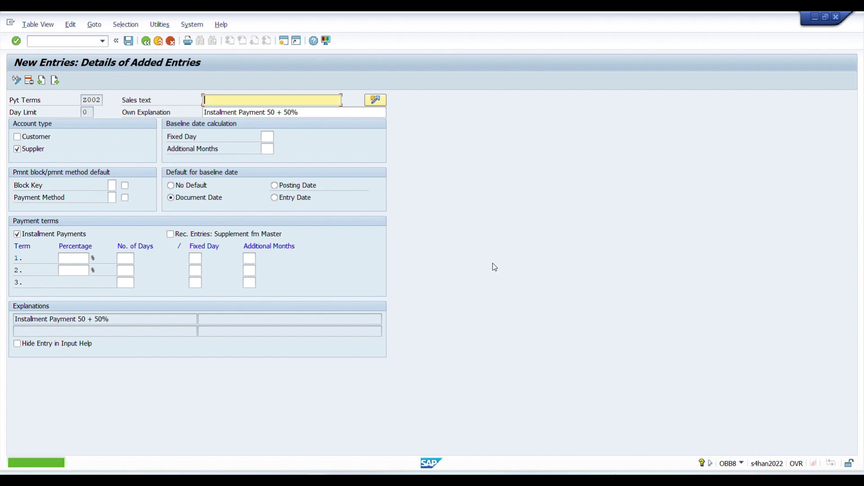
{"action": "left_click", "coordinate": [282, 41]}
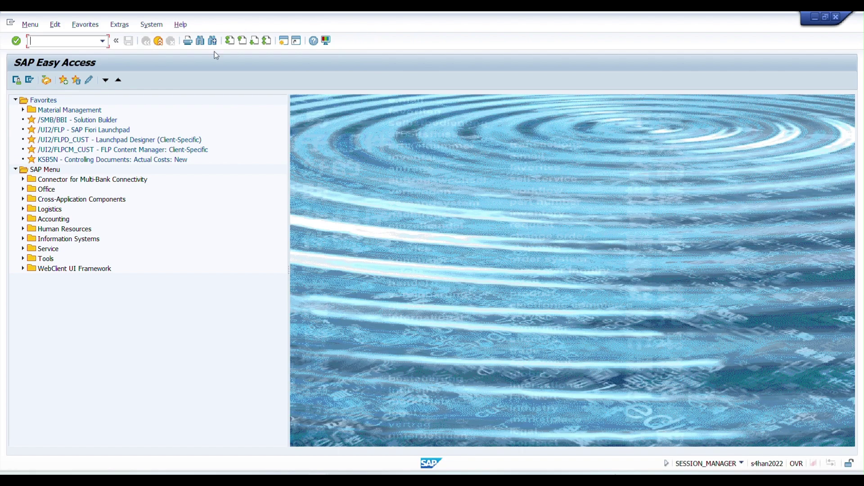
{"action": "type", "text": "Obb8"}
{"action": "key", "text": "Return"}
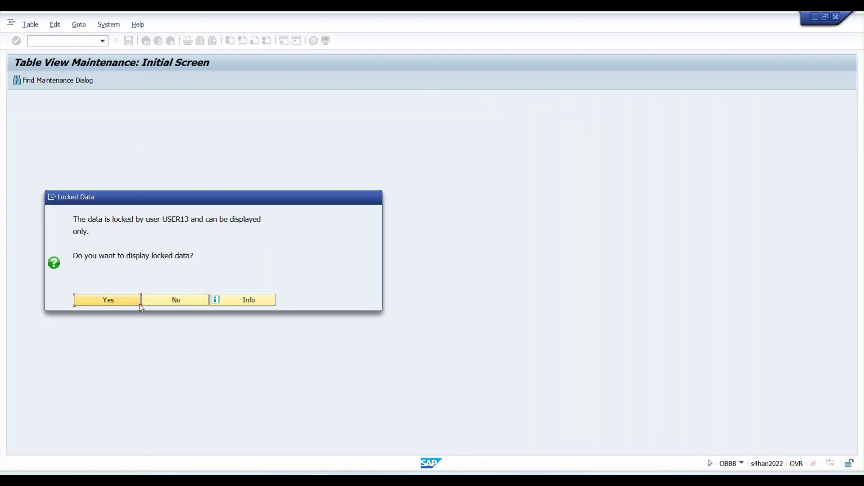
{"action": "left_click", "coordinate": [187, 301]}
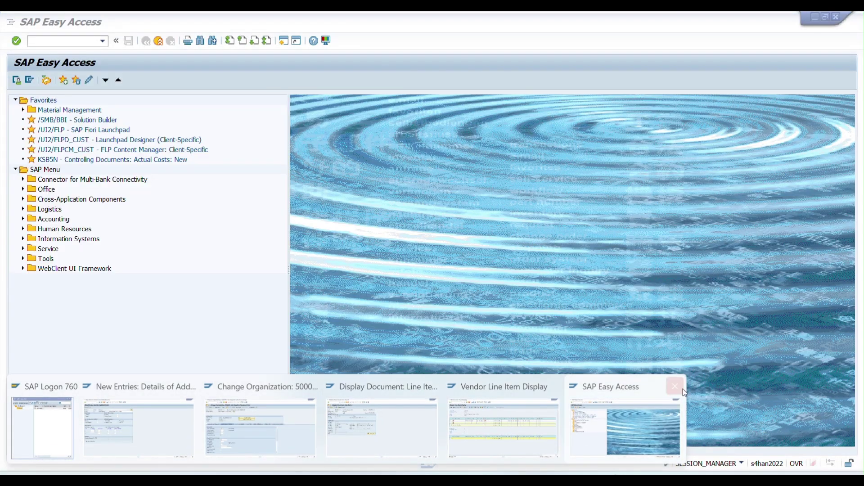
{"action": "left_click", "coordinate": [675, 386]}
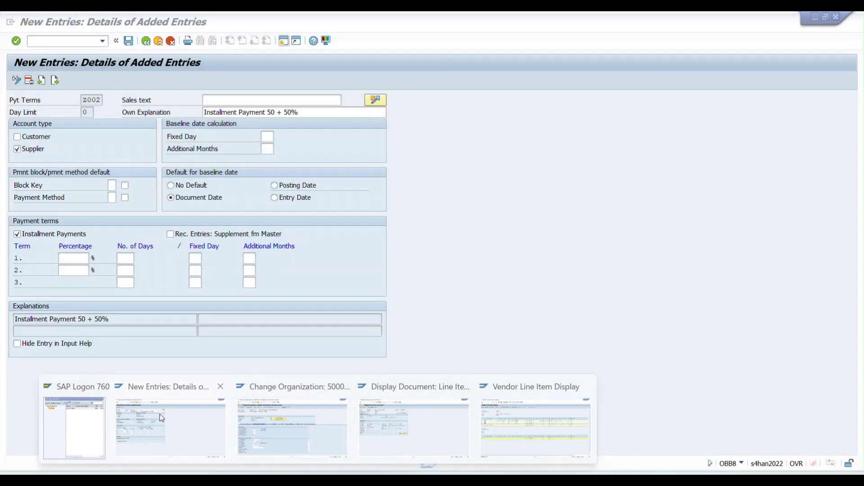
- Return to the Terms of Payment overview and start a copy of Z002 with the payment term code Z003
{"action": "left_click", "coordinate": [170, 427]}
{"action": "left_click", "coordinate": [146, 41]}
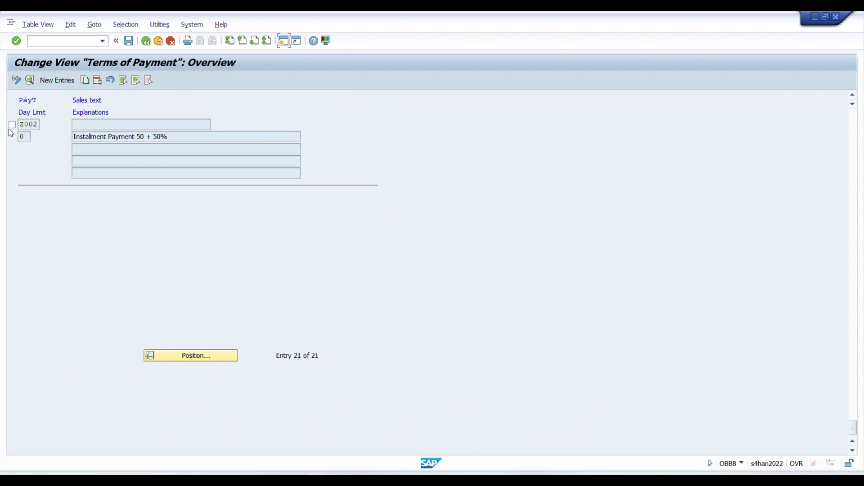
{"action": "left_click", "coordinate": [12, 124]}
{"action": "left_click", "coordinate": [85, 81]}
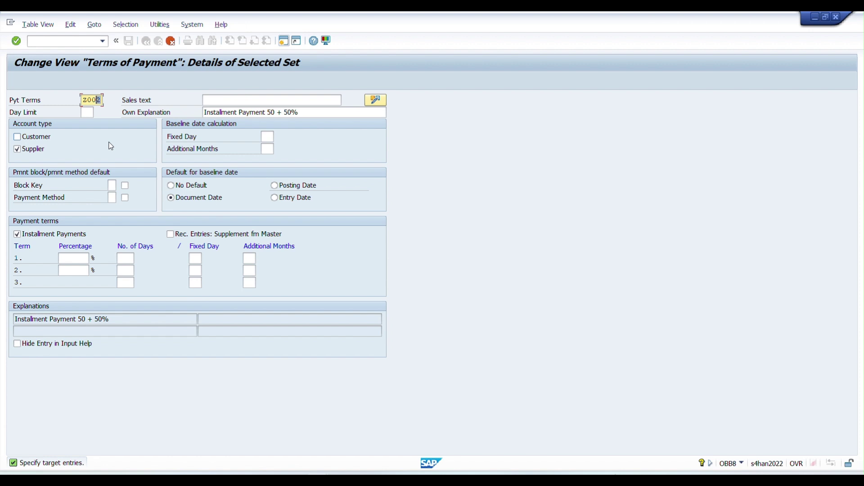
{"action": "type", "text": "3"}
- Shorten the own explanation of payment term Z003 to "Installment 50%"
{"action": "left_click", "coordinate": [311, 113]}
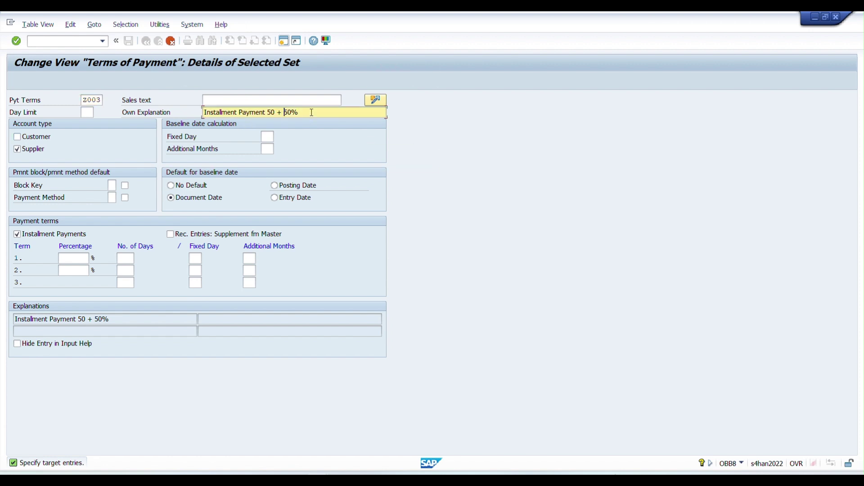
{"action": "key", "text": "shift+Left"}
{"action": "key", "text": "shift+Left"}
{"action": "key", "text": "ctrl+shift+Left"}
{"action": "key", "text": "ctrl+shift+Left"}
{"action": "key", "text": "Delete"}
{"action": "left_click", "coordinate": [376, 26]}
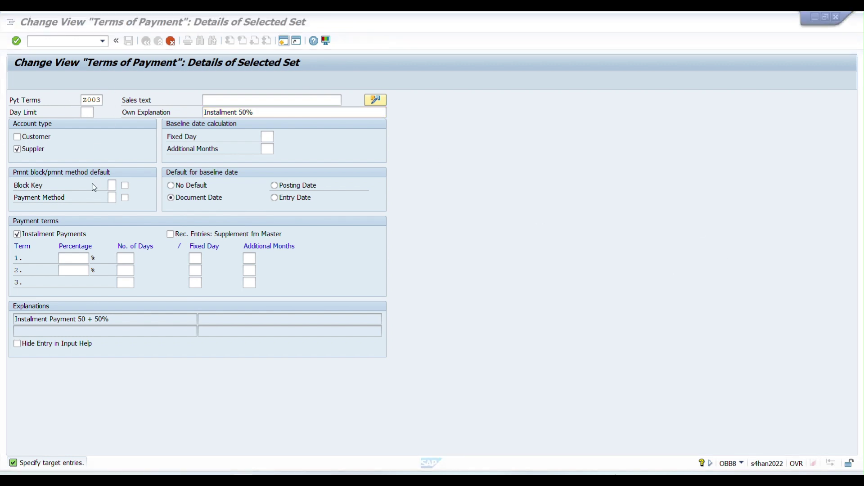
- Disable installment payments for Z003, set its first term to 15 days and confirm the copied entry
{"action": "left_click", "coordinate": [33, 239]}
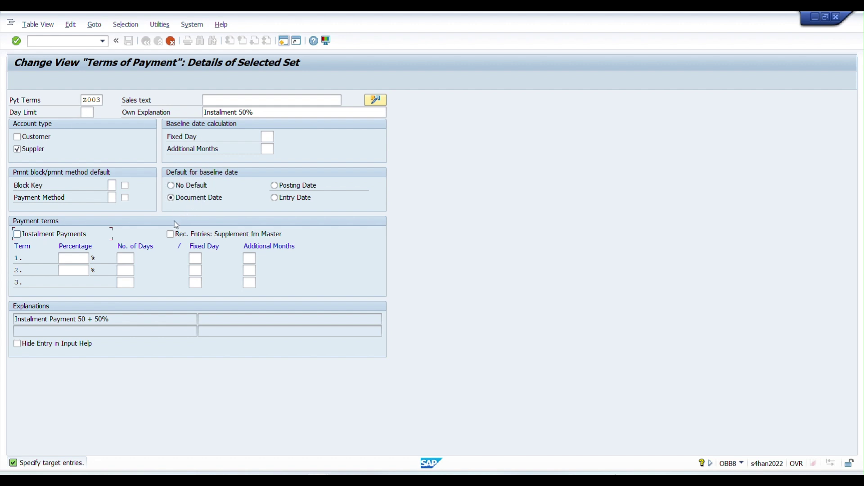
{"action": "left_click", "coordinate": [127, 260]}
{"action": "type", "text": "15"}
{"action": "key", "text": "Return"}
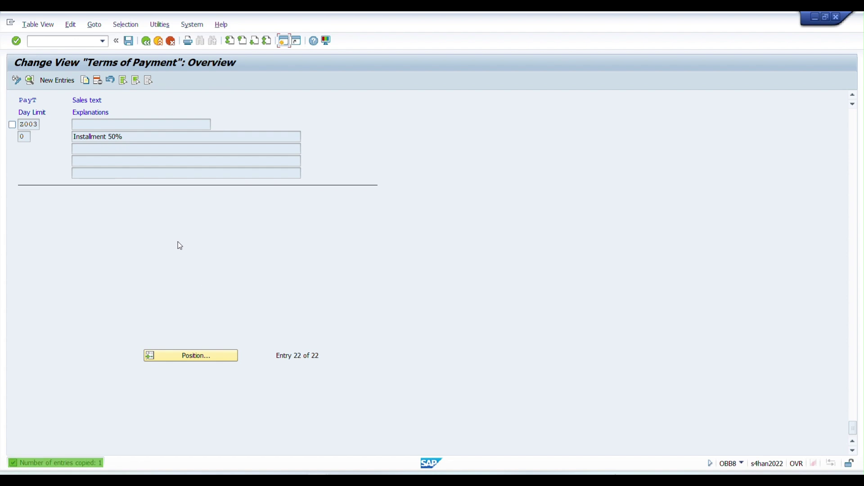
- Copy payment term Z003 as Z004 and set its first term to 30 days
{"action": "left_click", "coordinate": [12, 125]}
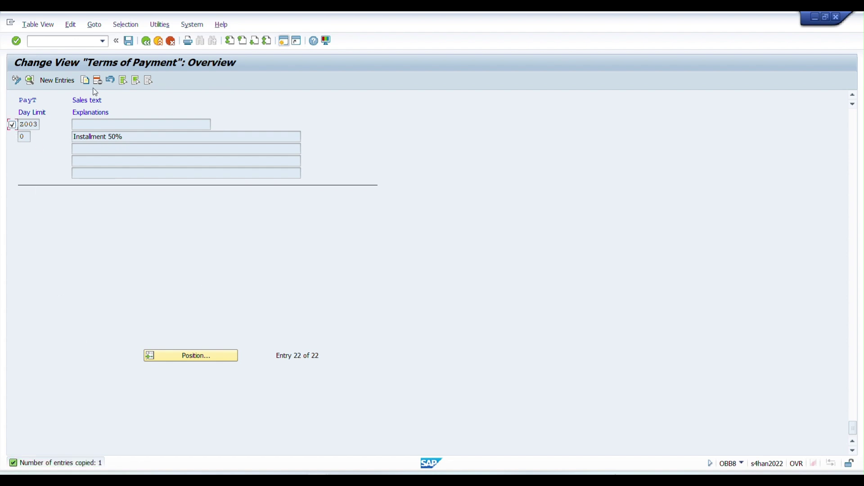
{"action": "double_click", "coordinate": [75, 145]}
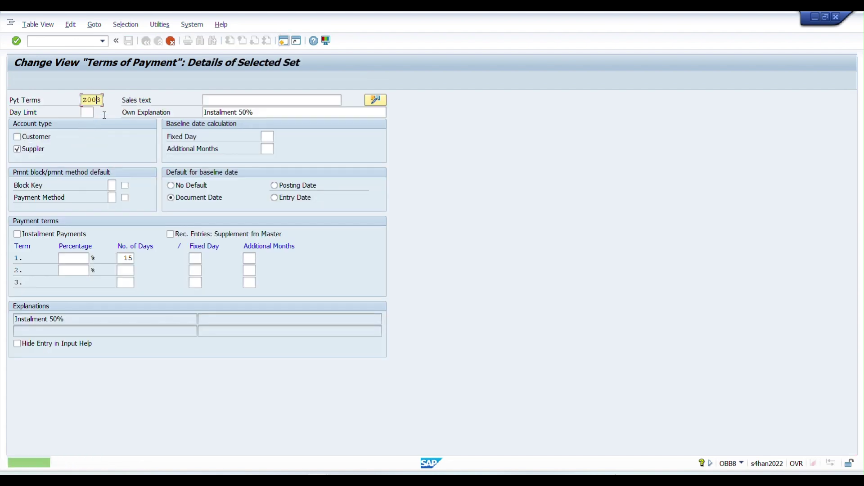
{"action": "type", "text": "4"}
{"action": "left_click", "coordinate": [267, 114]}
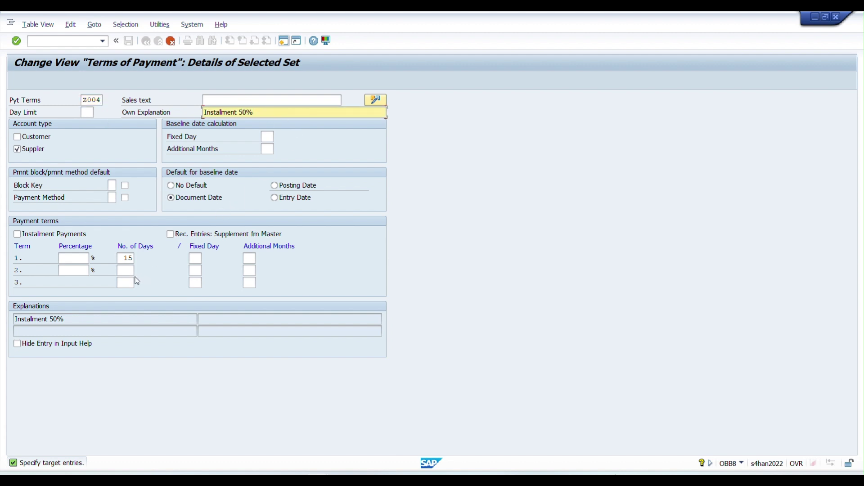
{"action": "left_click", "coordinate": [124, 260]}
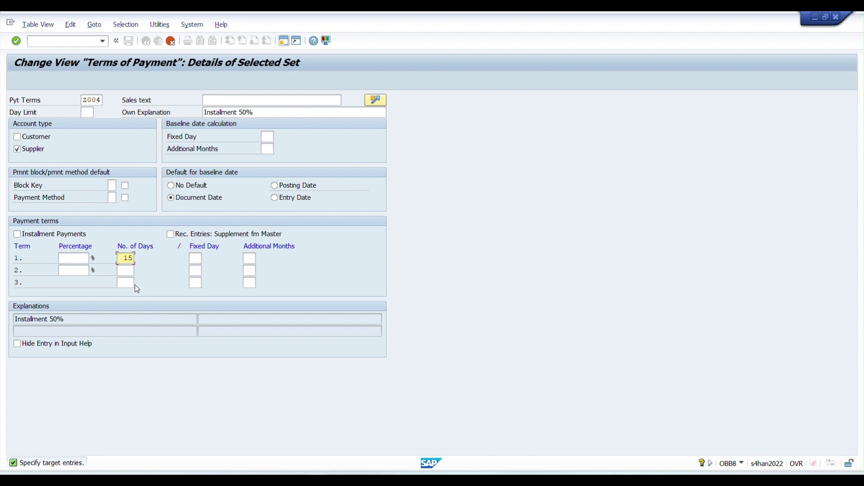
{"action": "type", "text": "30"}
{"action": "key", "text": "F3"}
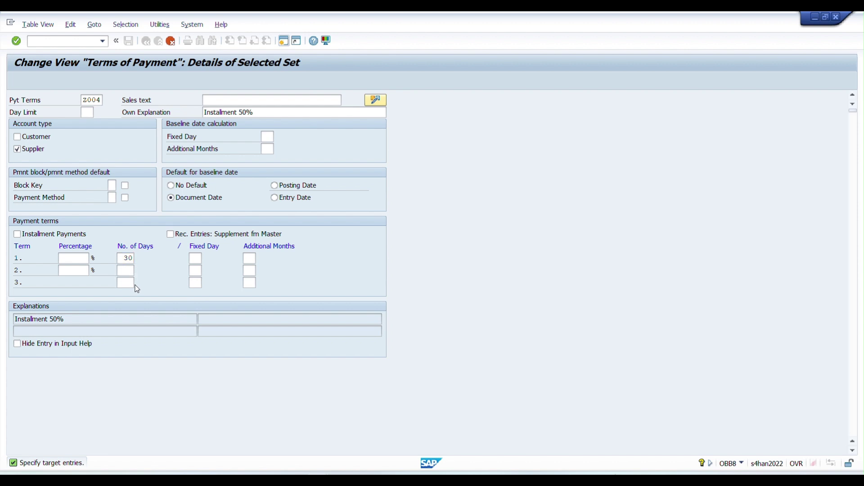
- Review the explanations of payment terms Z002, Z003 and Z004 in the overview and save the entries
{"action": "scroll", "coordinate": [121, 173], "scroll_direction": "up", "scroll_amount": 1}
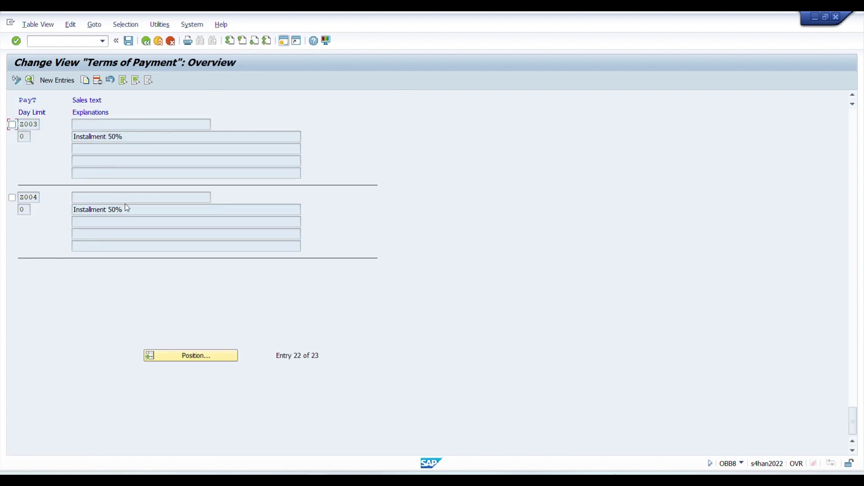
{"action": "scroll", "coordinate": [135, 206], "scroll_direction": "up", "scroll_amount": 1}
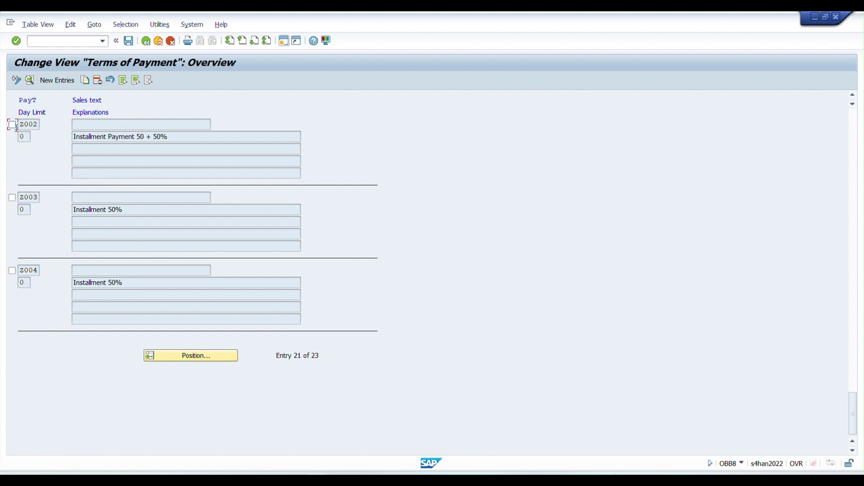
{"action": "left_click_drag", "start_coordinate": [186, 137], "coordinate": [74, 137]}
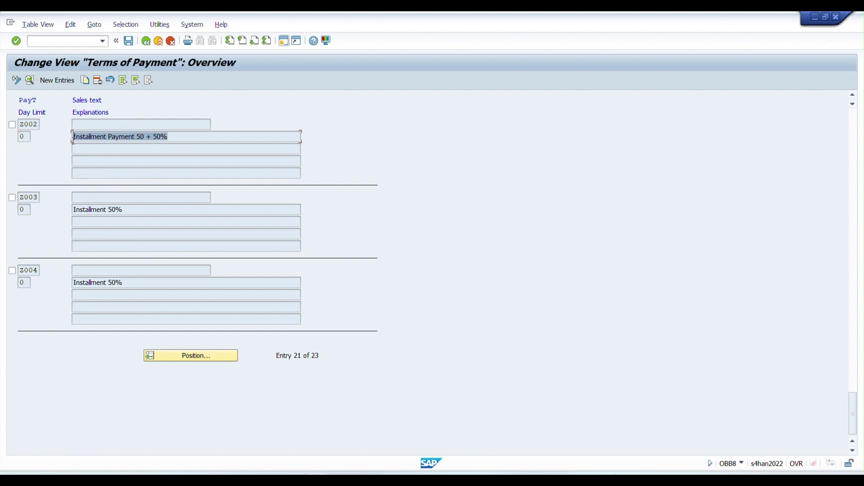
{"action": "left_click", "coordinate": [73, 137]}
{"action": "left_click", "coordinate": [110, 209]}
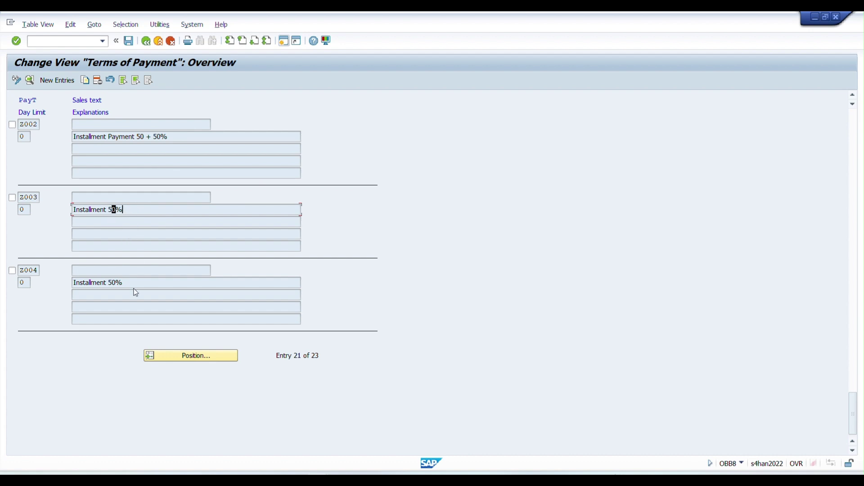
{"action": "left_click", "coordinate": [110, 283]}
{"action": "left_click", "coordinate": [130, 43]}
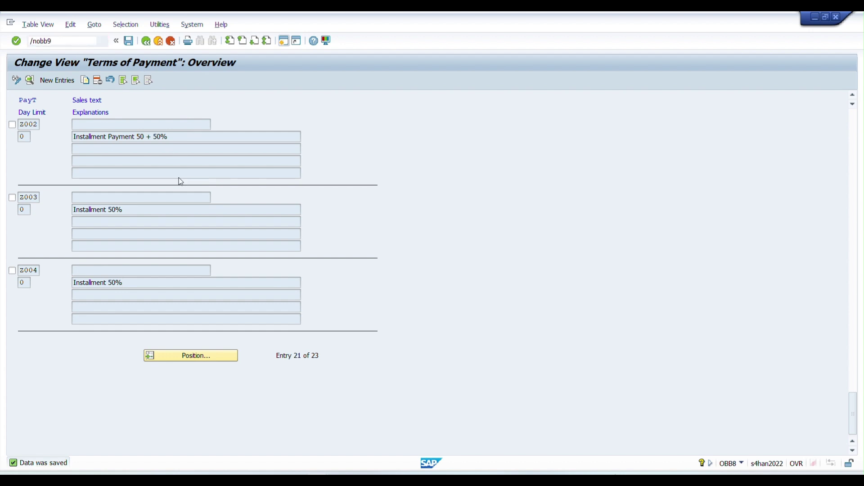
- Open transaction OBB9 and start two new installment entries for payment term Z002
{"action": "key", "text": "Return"}
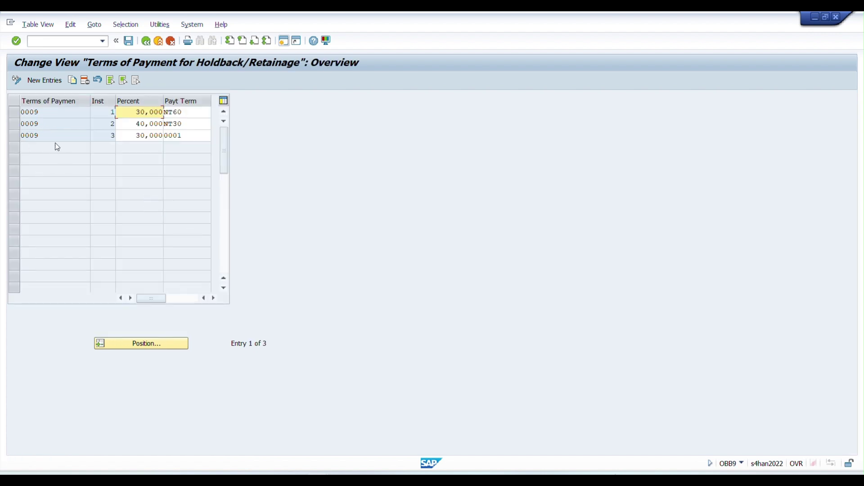
{"action": "left_click", "coordinate": [45, 81]}
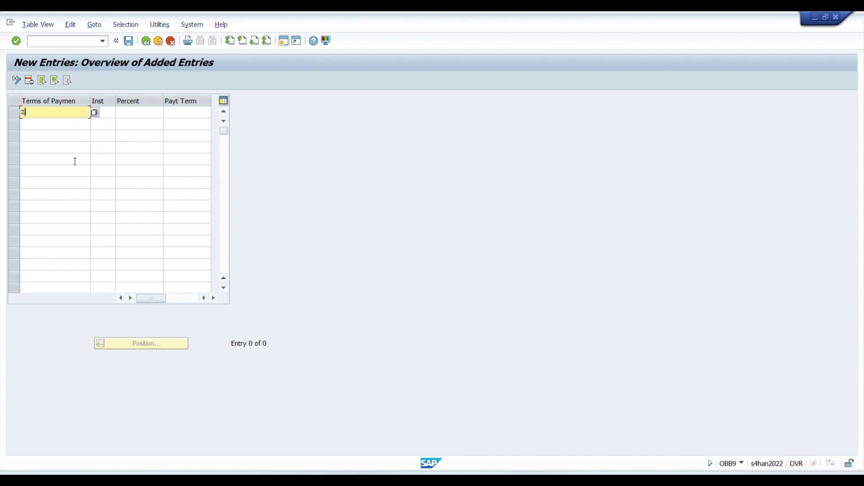
{"action": "double_click", "coordinate": [34, 113]}
{"action": "key", "text": "ctrl+c"}
{"action": "left_click", "coordinate": [36, 126]}
{"action": "key", "text": "ctrl+v"}
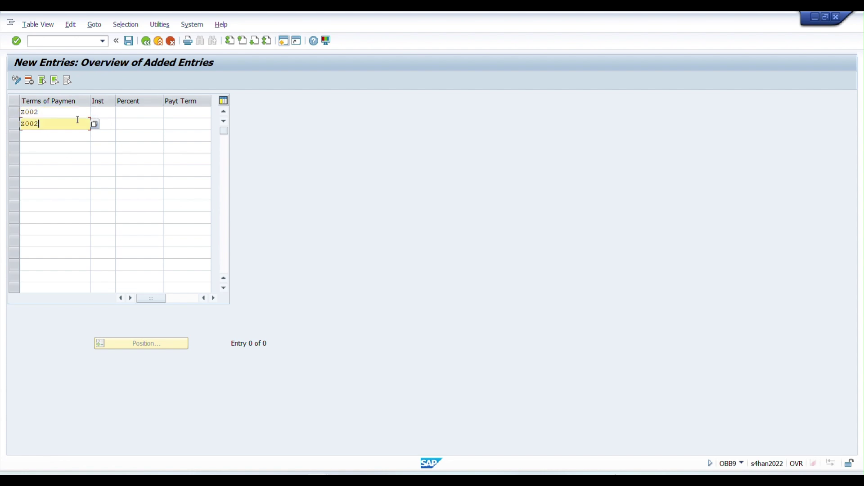
- Number the two Z002 entries as installments 1 and 2, each at 50 percent
{"action": "left_click", "coordinate": [98, 115]}
{"action": "type", "text": "1"}
{"action": "left_click", "coordinate": [102, 123]}
{"action": "type", "text": "2"}
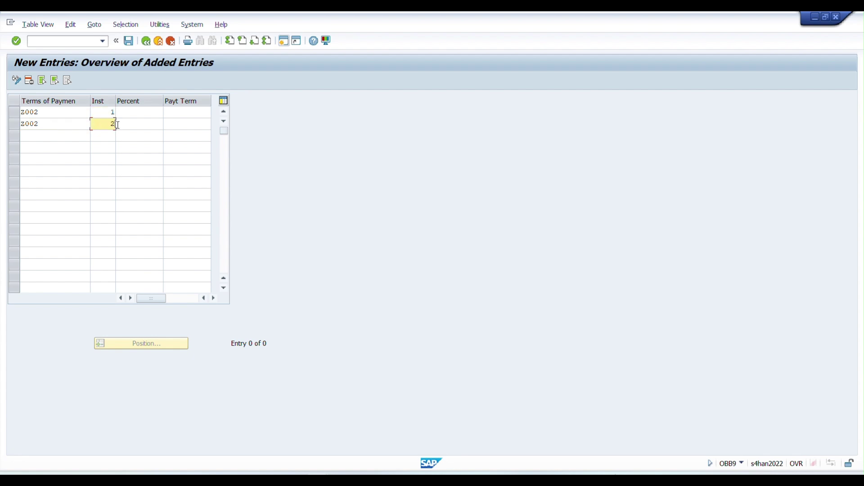
{"action": "left_click", "coordinate": [132, 113]}
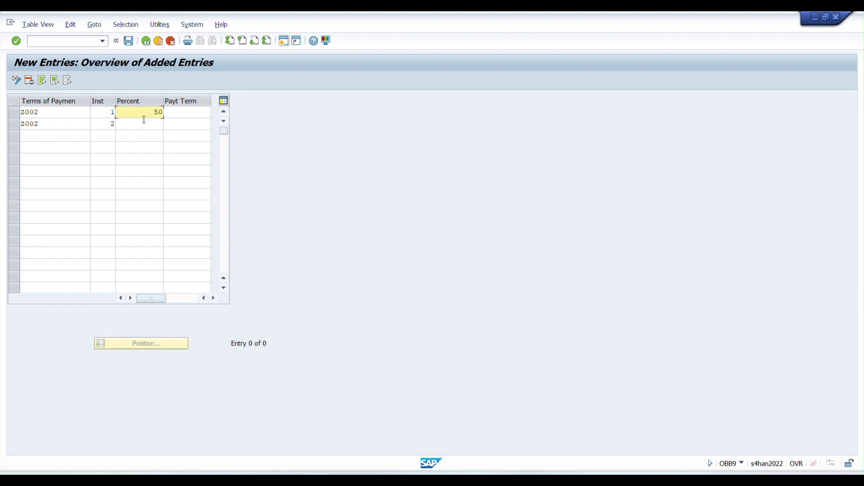
{"action": "left_click", "coordinate": [145, 124]}
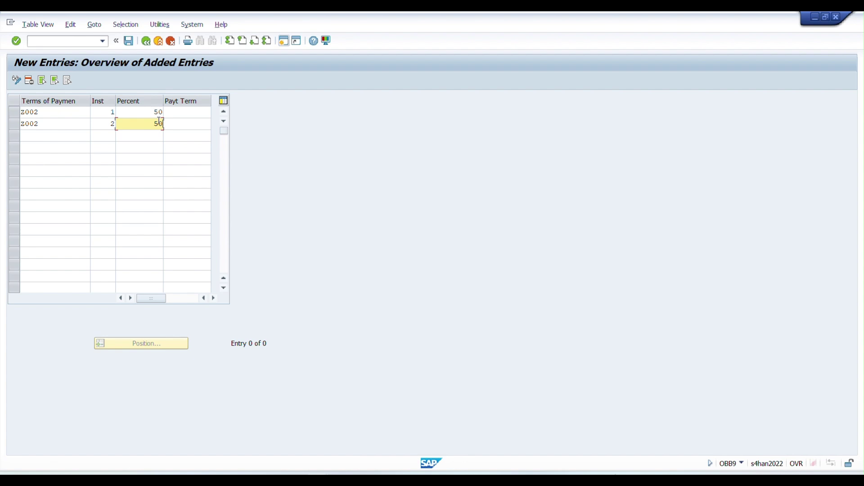
- Assign payment term Z003 to the first Z002 installment and Z004 to the second
{"action": "left_click", "coordinate": [193, 110]}
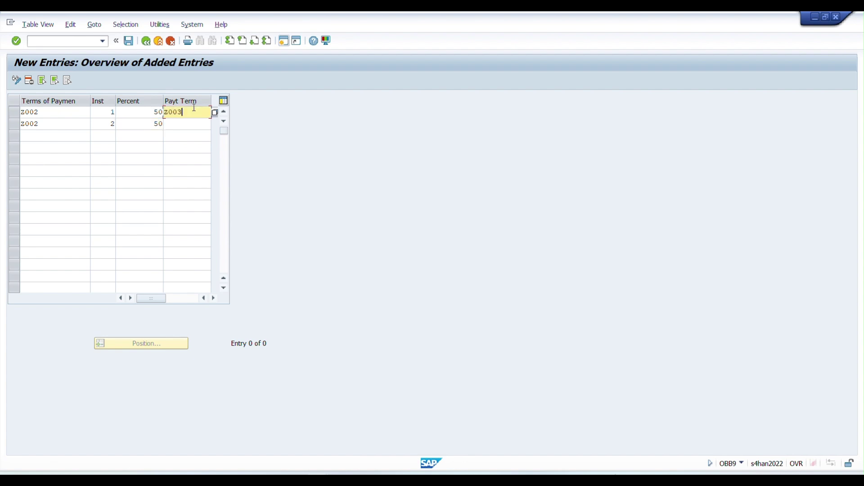
{"action": "left_click_drag", "start_coordinate": [189, 114], "coordinate": [156, 112]}
{"action": "key", "text": "ctrl+c"}
{"action": "left_click", "coordinate": [185, 123]}
{"action": "key", "text": "ctrl+v"}
{"action": "type", "text": "4"}
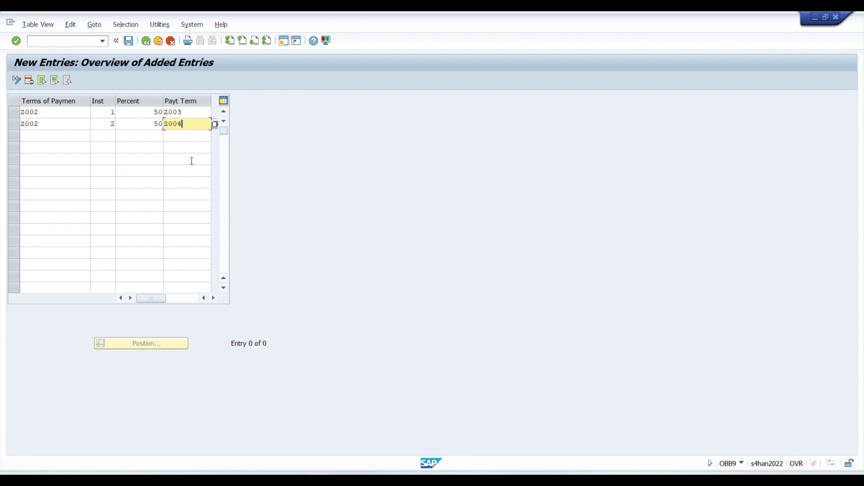
- Save the Z002 installment entries and leave the Holdback/Retainage terms maintenance
{"action": "left_click", "coordinate": [129, 40]}
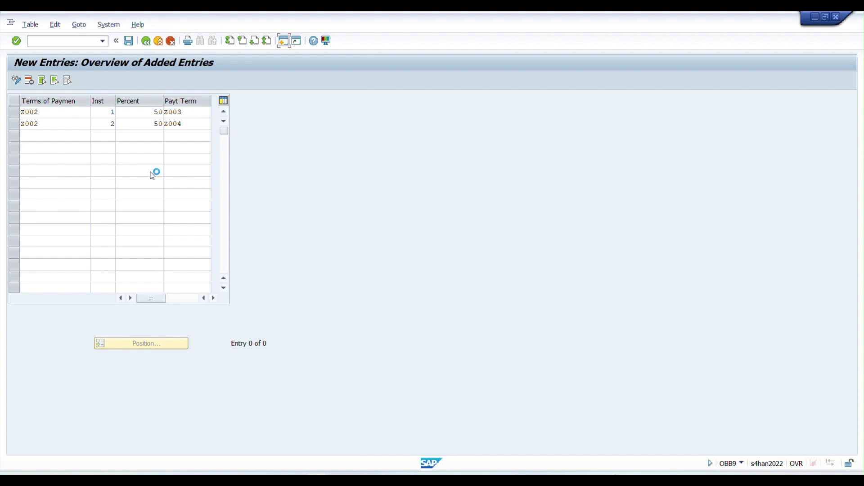
{"action": "left_click", "coordinate": [211, 200]}
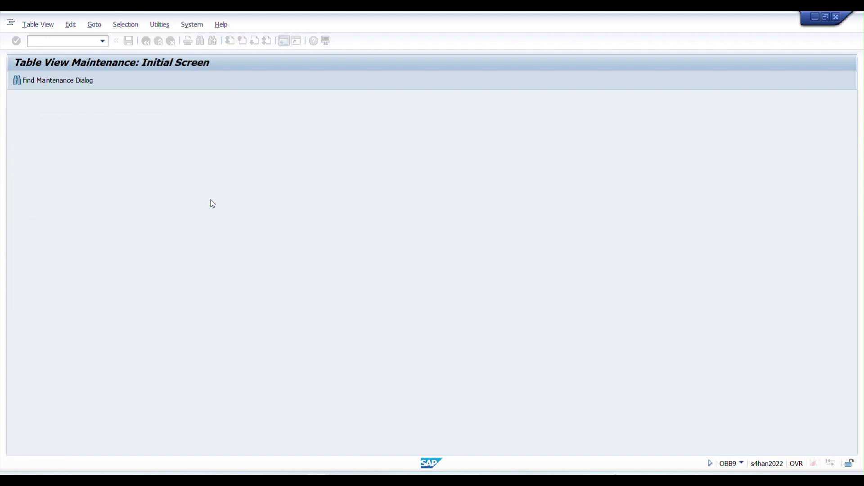
{"action": "left_click", "coordinate": [146, 41]}
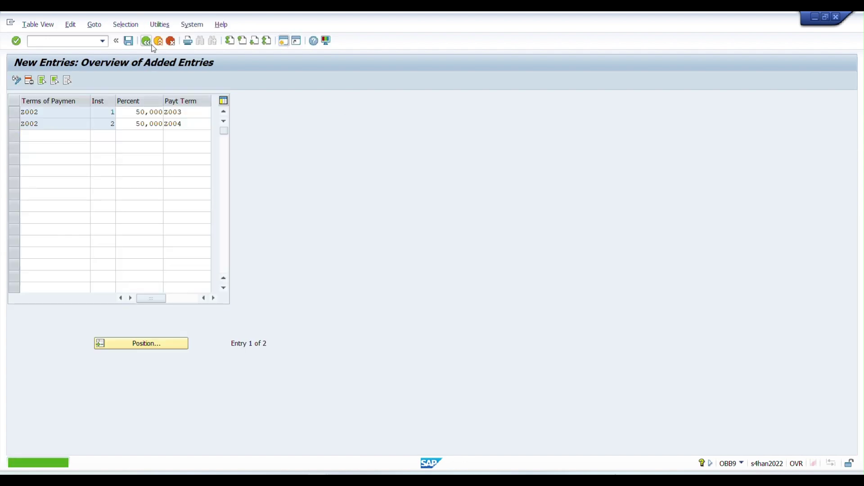
{"action": "left_click", "coordinate": [159, 41]}
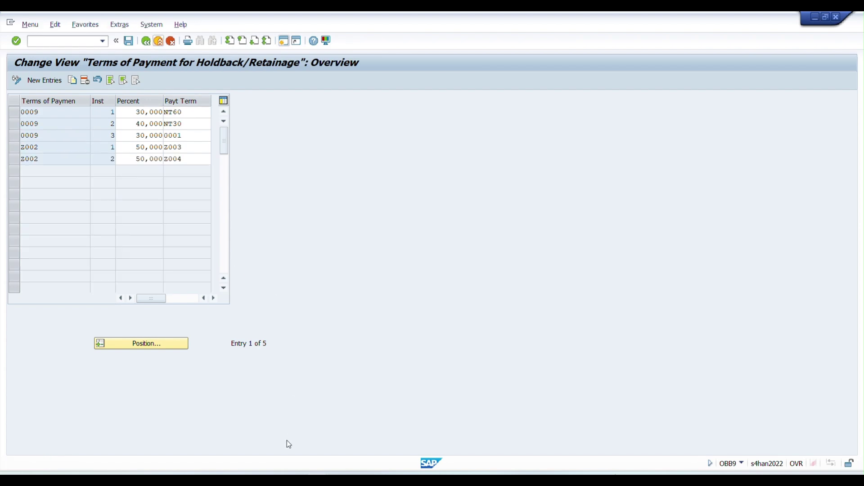
- Switch to the supplier's business partner record, set its terms of payment to Z002 and save
{"action": "mouse_move", "coordinate": [332, 463]}
{"action": "left_click", "coordinate": [272, 426]}
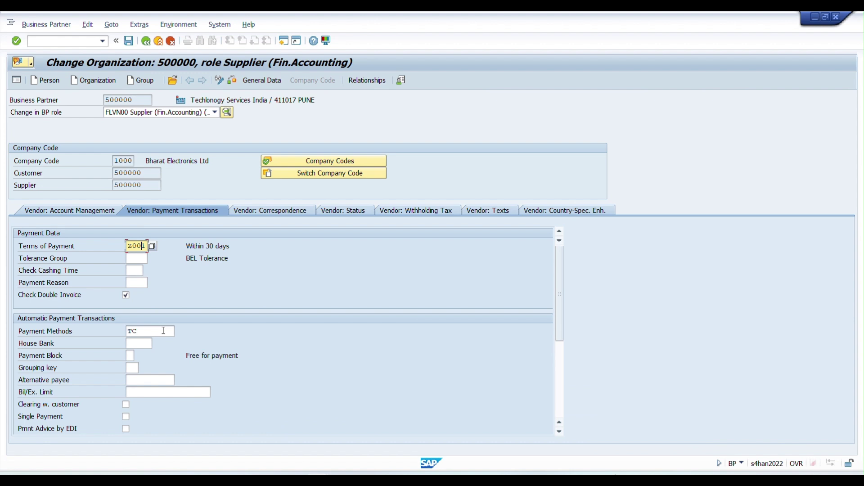
{"action": "key", "text": "Return"}
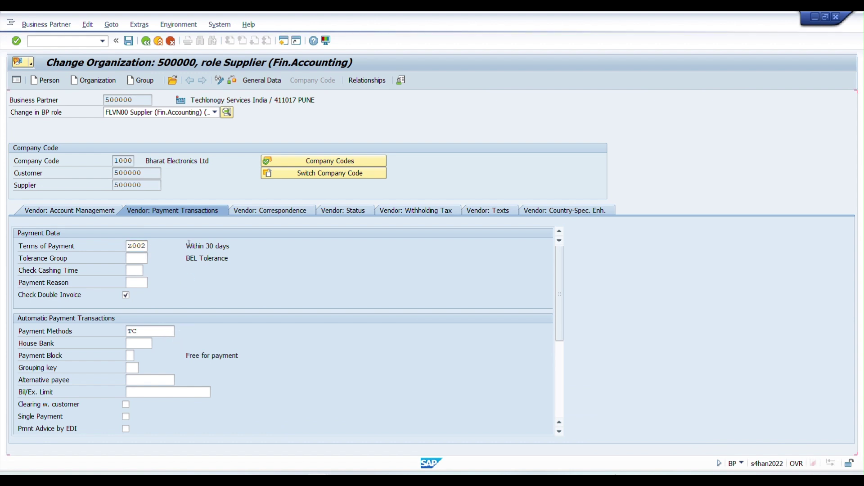
{"action": "left_click", "coordinate": [128, 41]}
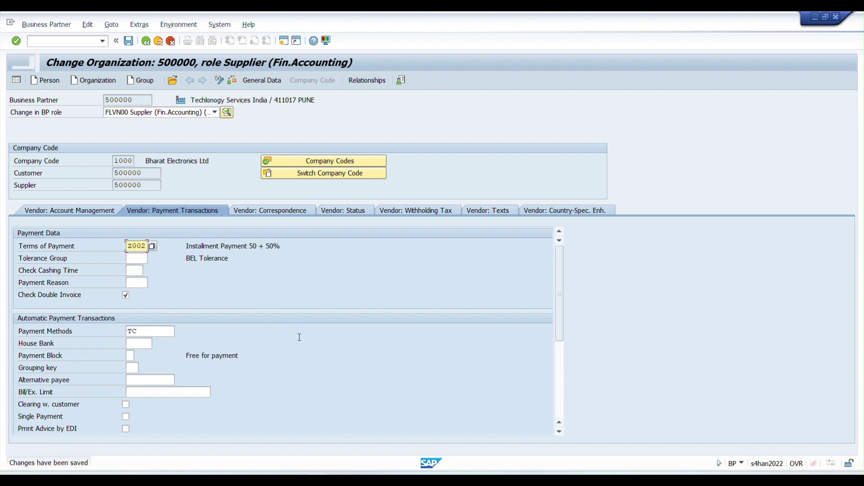
- Switch to the document display session and open vendor invoice entry with transaction FB60
{"action": "left_click", "coordinate": [318, 480]}
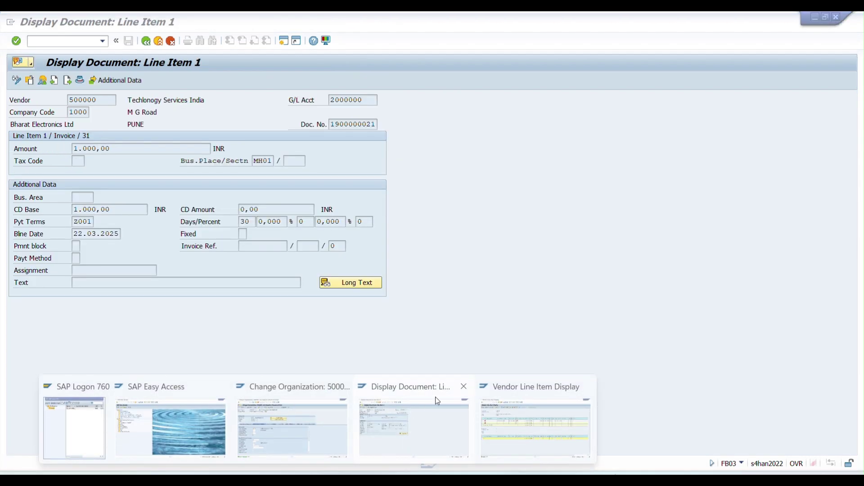
{"action": "left_click", "coordinate": [434, 404]}
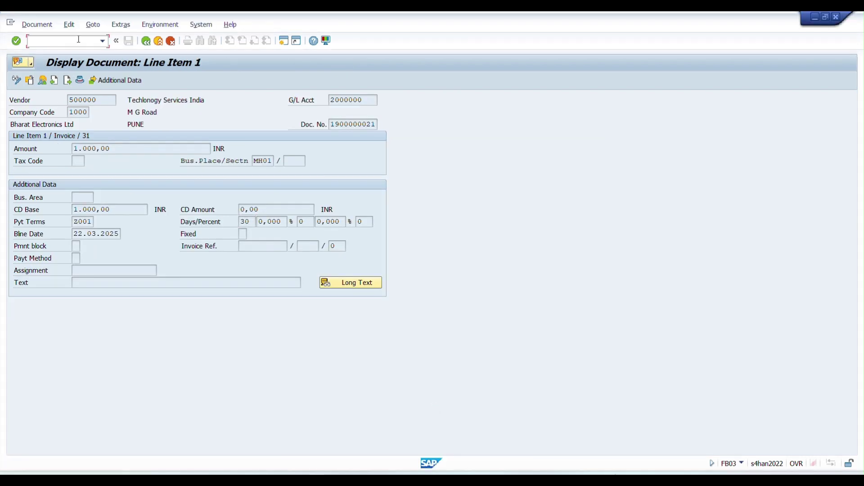
{"action": "type", "text": "/nFB60"}
{"action": "key", "text": "Return"}
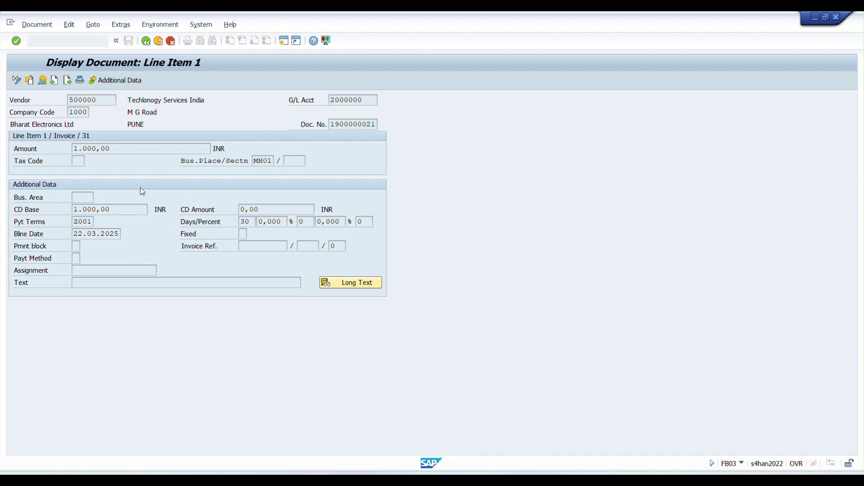
{"action": "key", "text": "space"}
- Set the vendor invoice date to 01.03.2025
{"action": "left_click", "coordinate": [111, 148]}
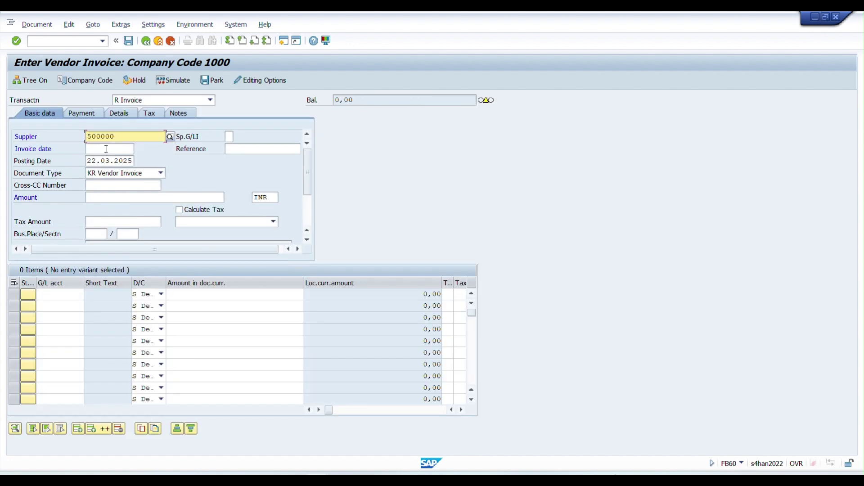
{"action": "left_click", "coordinate": [106, 148]}
{"action": "left_click", "coordinate": [88, 158]}
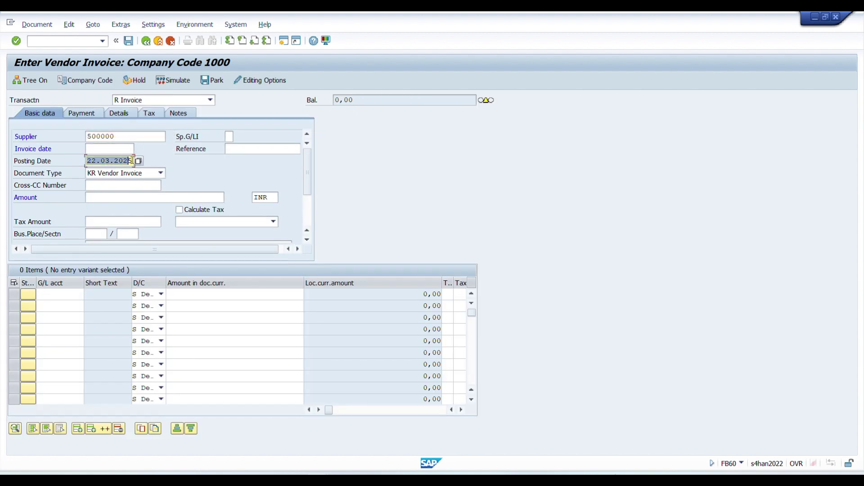
{"action": "left_click", "coordinate": [106, 149]}
{"action": "key", "text": "ctrl+v"}
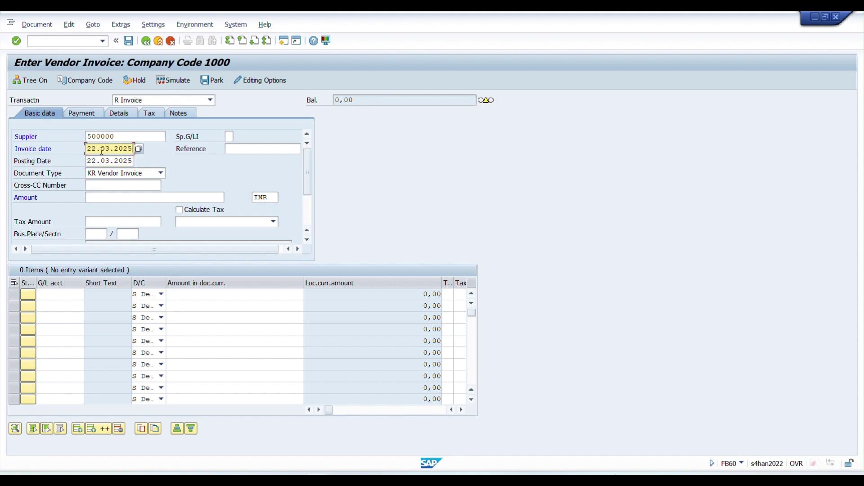
{"action": "left_click", "coordinate": [88, 149]}
- Enter "Installment" as the invoice reference and 1000 INR as the amount
{"action": "left_click", "coordinate": [229, 150]}
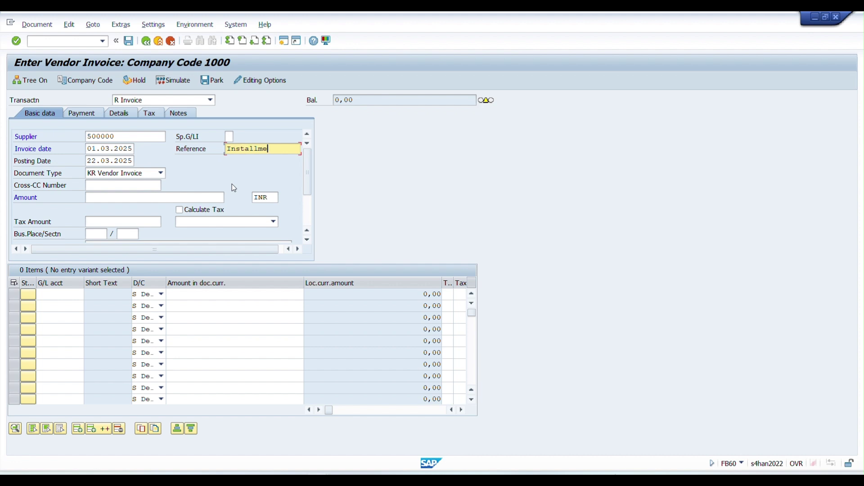
{"action": "type", "text": "Installment"}
{"action": "left_click", "coordinate": [107, 198]}
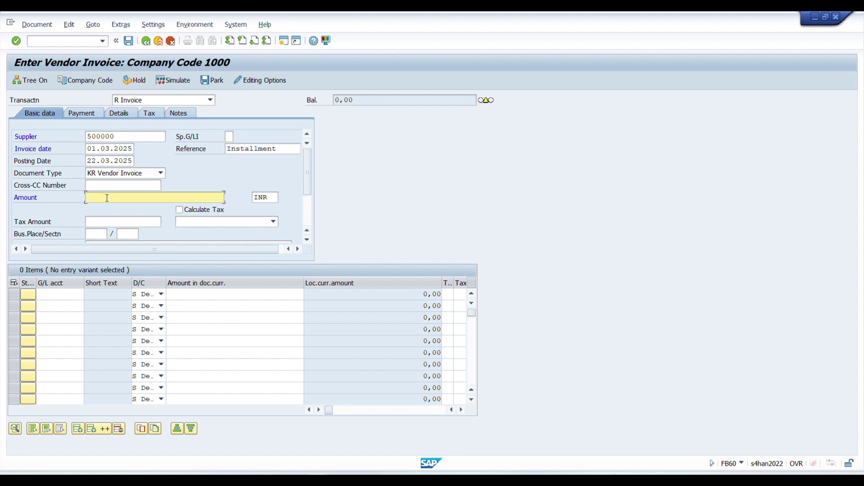
{"action": "type", "text": "10"}
{"action": "left_click", "coordinate": [110, 209]}
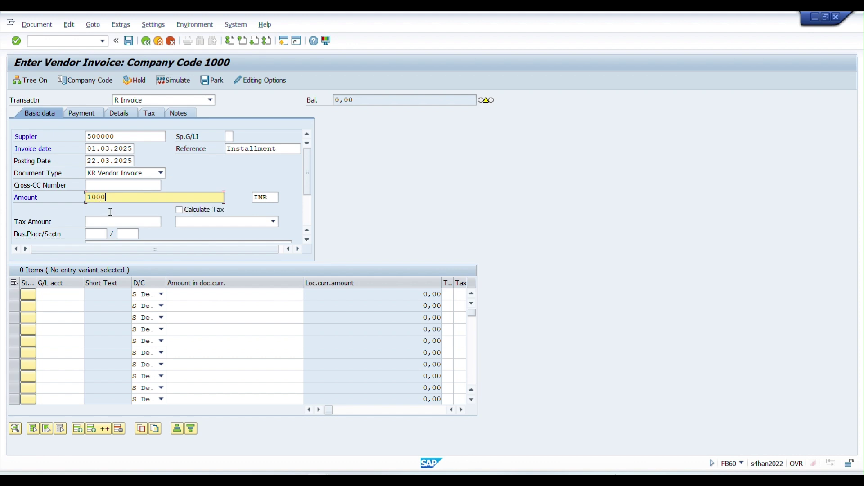
- Fill the first debit line item with the G/L account number and an amount of 1000
{"action": "left_click", "coordinate": [64, 294]}
{"action": "type", "text": "7"}
{"action": "left_click", "coordinate": [67, 302]}
{"action": "left_click", "coordinate": [281, 299]}
{"action": "type", "text": "1"}
{"action": "left_click", "coordinate": [287, 305]}
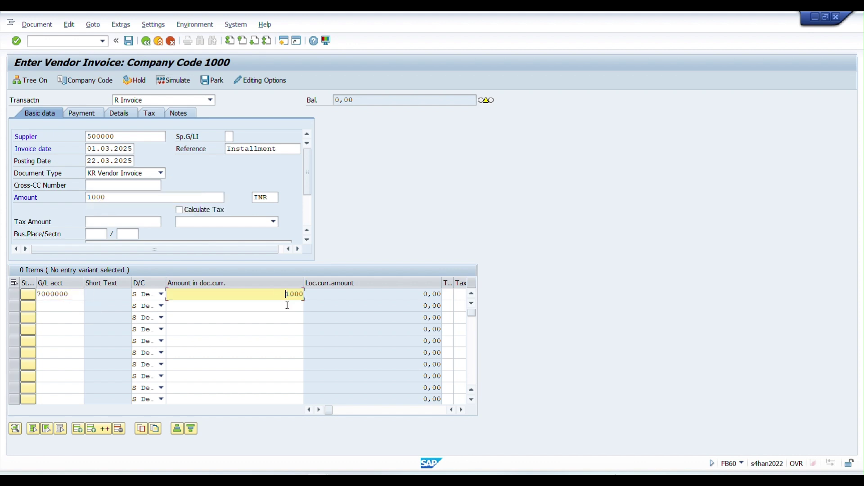
- Assign cost center 1000ADMIN to the audit expenses G/L item of the vendor invoice
{"action": "double_click", "coordinate": [236, 291]}
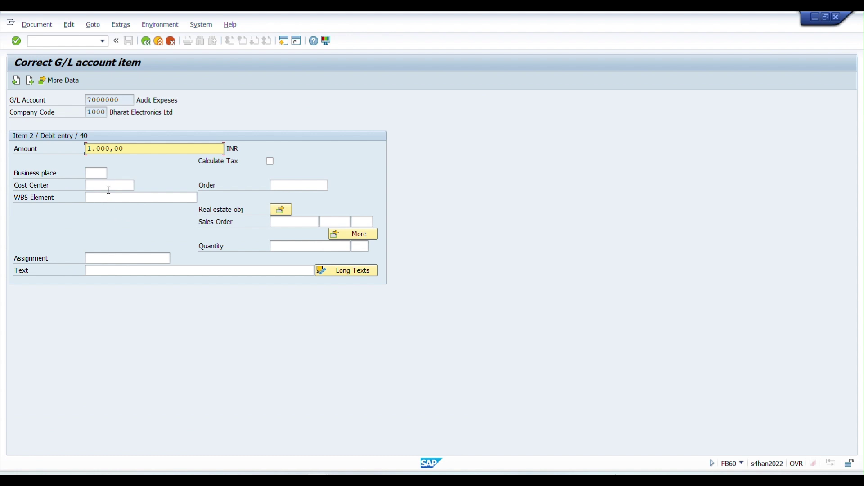
{"action": "left_click", "coordinate": [110, 185]}
{"action": "left_click", "coordinate": [112, 196]}
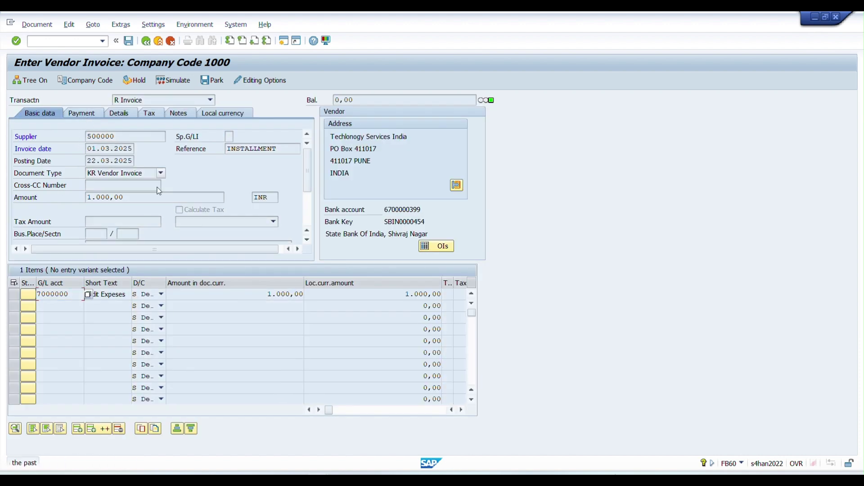
- Acknowledge the due date warnings, post the vendor invoice with payment terms Z002 and close its session
{"action": "key", "text": "Return"}
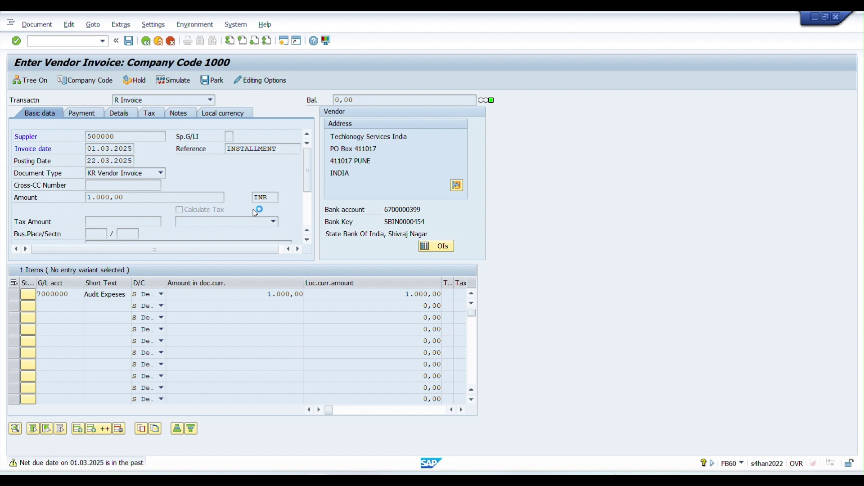
{"action": "key", "text": "Return"}
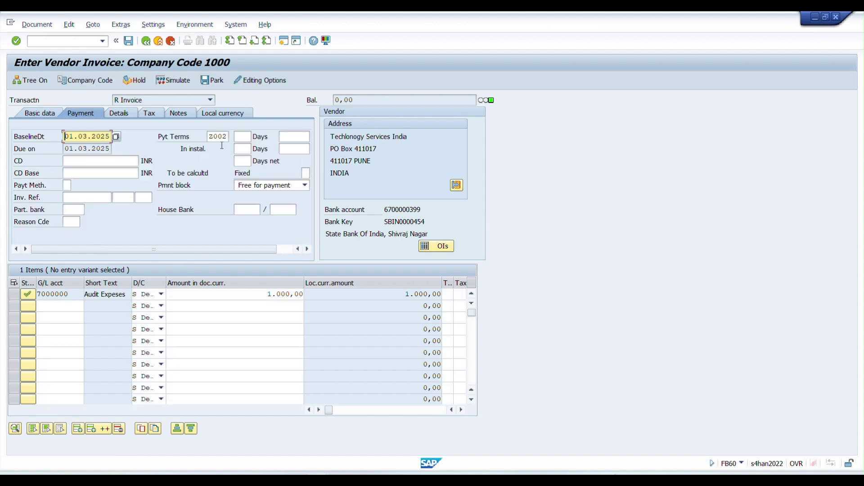
{"action": "left_click", "coordinate": [128, 42]}
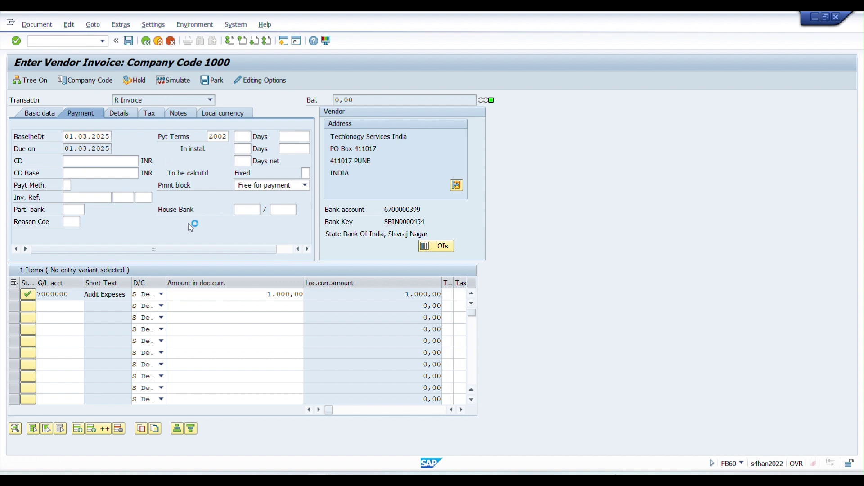
{"action": "left_click", "coordinate": [836, 17]}
- Switch to the Vendor Line Item Display session and refresh the supplier's line item list
{"action": "mouse_move", "coordinate": [318, 480]}
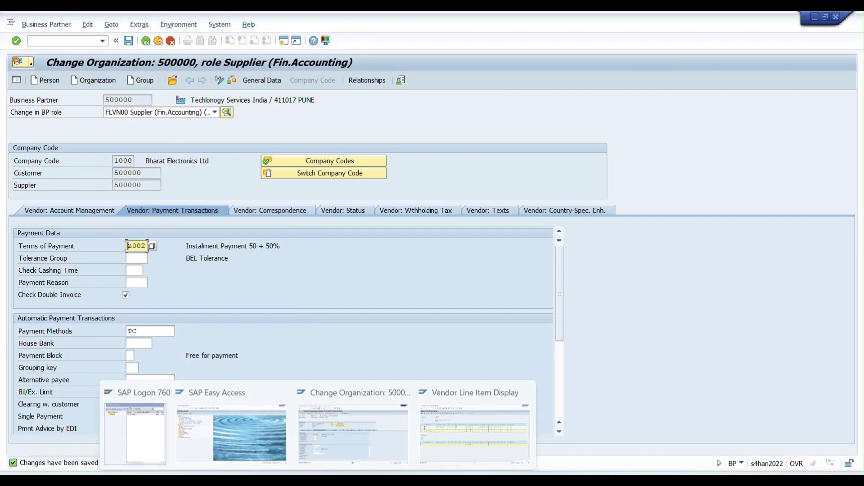
{"action": "left_click", "coordinate": [468, 419]}
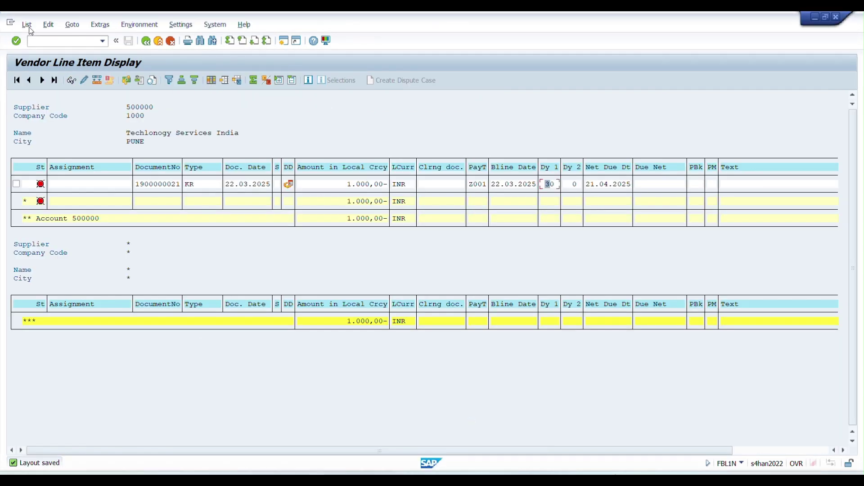
{"action": "left_click", "coordinate": [28, 25]}
{"action": "left_click", "coordinate": [45, 50]}
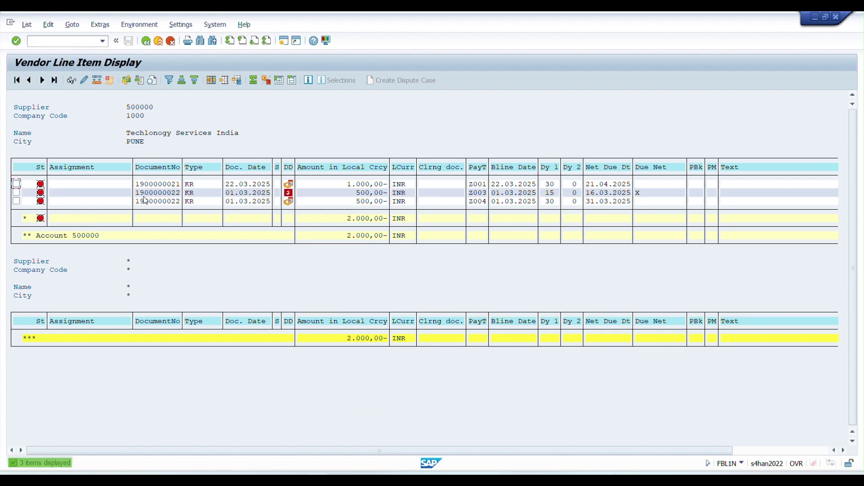
- Examine the two installment line items of the new invoice: amounts, payment terms, baseline dates, days and net due dates
{"action": "left_click_drag", "start_coordinate": [136, 191], "coordinate": [184, 207]}
{"action": "key", "text": "ctrl+c"}
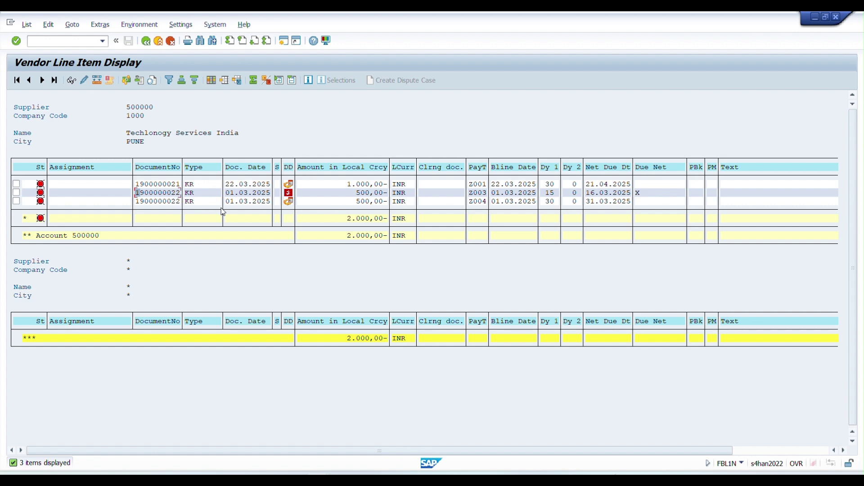
{"action": "left_click_drag", "start_coordinate": [353, 192], "coordinate": [389, 201]}
{"action": "left_click", "coordinate": [554, 194]}
{"action": "left_click", "coordinate": [500, 193]}
{"action": "left_click_drag", "start_coordinate": [493, 195], "coordinate": [540, 195]}
{"action": "left_click_drag", "start_coordinate": [588, 201], "coordinate": [635, 203]}
- Switch to the Excel Terms of Payment sheet and look up the Fix Day scenario
{"action": "left_click", "coordinate": [343, 477]}
{"action": "left_click", "coordinate": [125, 202]}
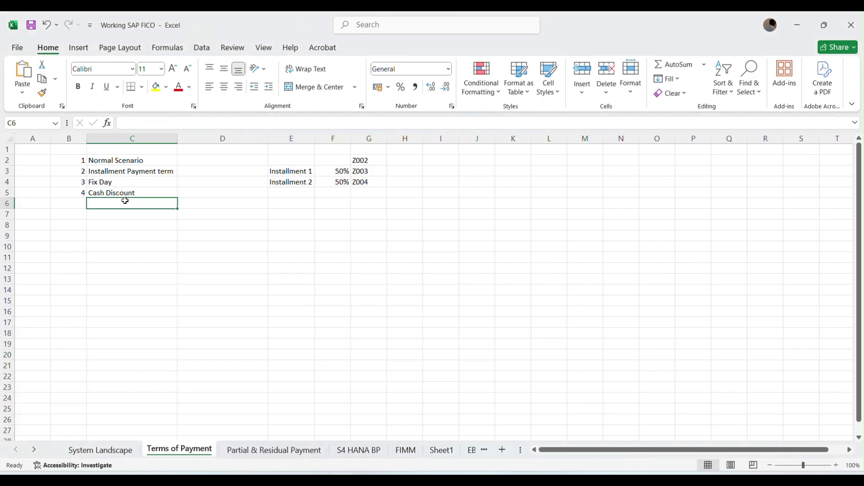
{"action": "left_click", "coordinate": [121, 184]}
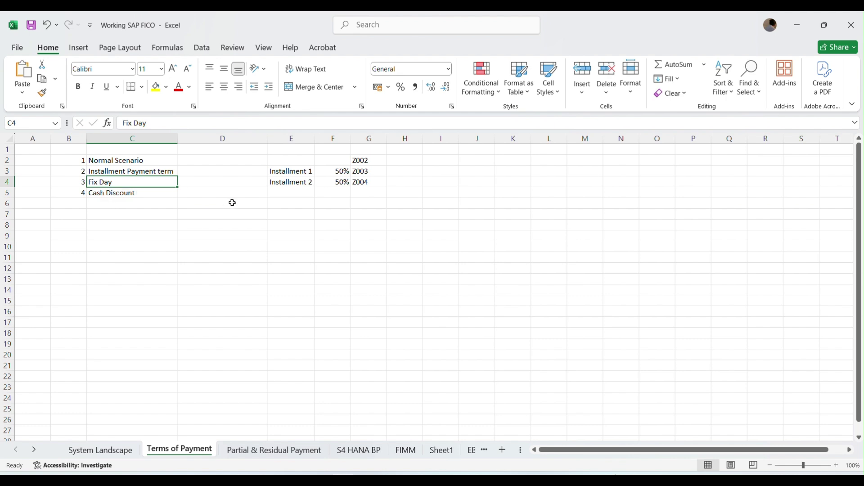
- Switch to the SAP Easy Access session, open payment terms maintenance with transaction OBB8 and start a new entry
{"action": "mouse_move", "coordinate": [333, 439]}
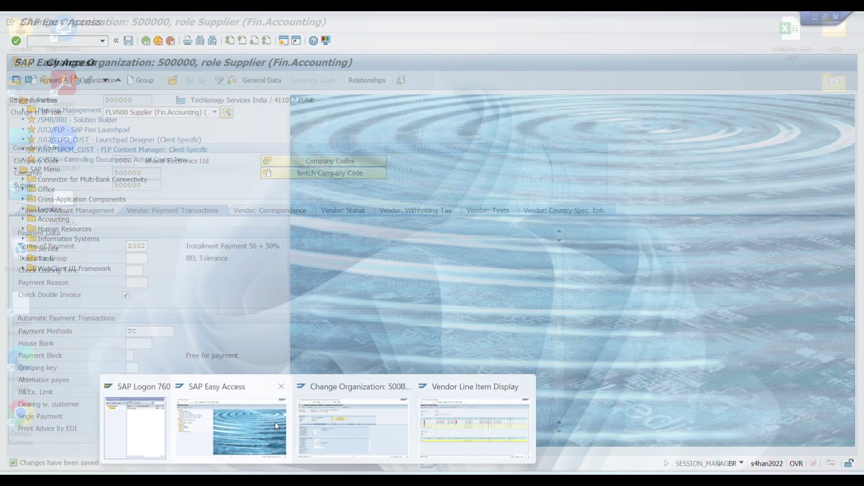
{"action": "left_click", "coordinate": [276, 424]}
{"action": "type", "text": "OB"}
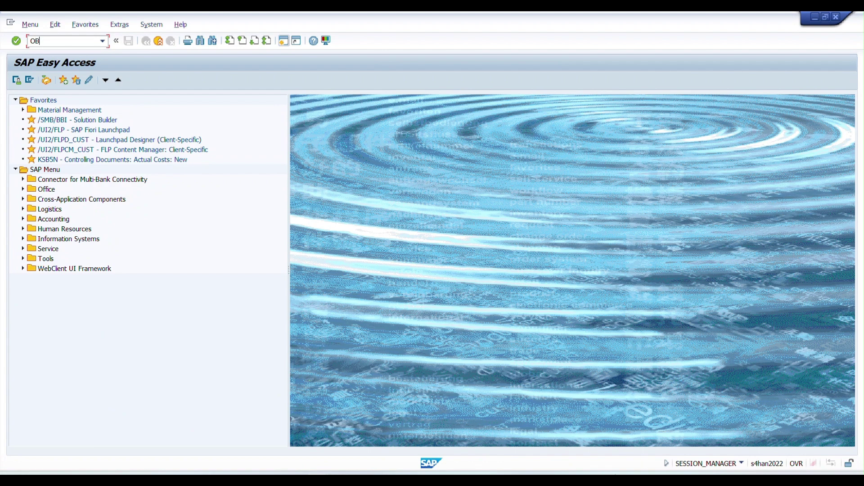
{"action": "type", "text": "B8"}
{"action": "key", "text": "Return"}
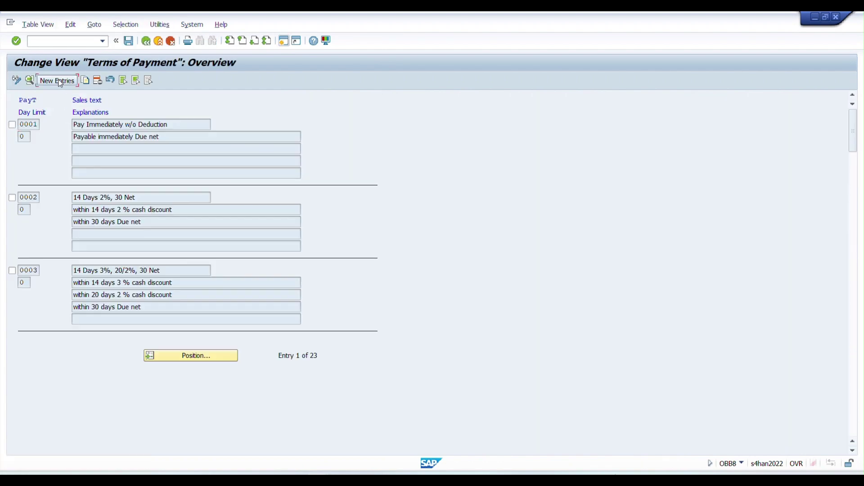
{"action": "left_click", "coordinate": [59, 81]}
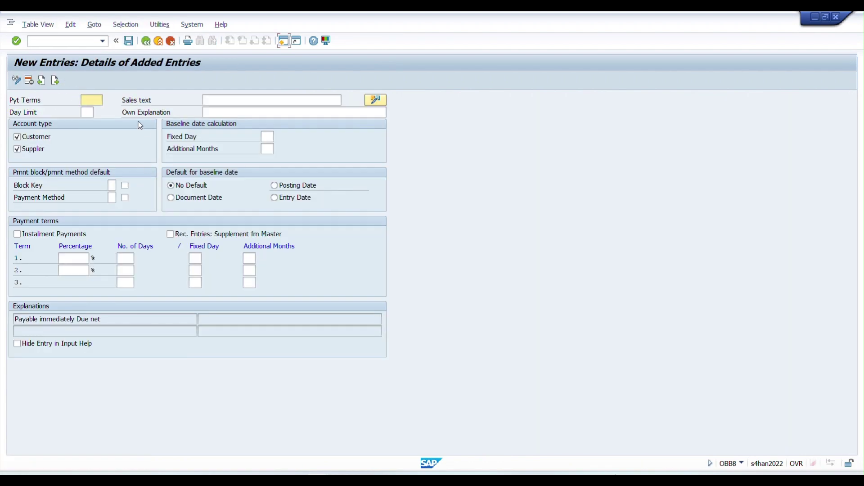
- Name the new payment term Z005 and give it the own explanation "FIx day 15"
{"action": "type", "text": "Z004"}
{"action": "type", "text": "5"}
{"action": "left_click", "coordinate": [236, 112]}
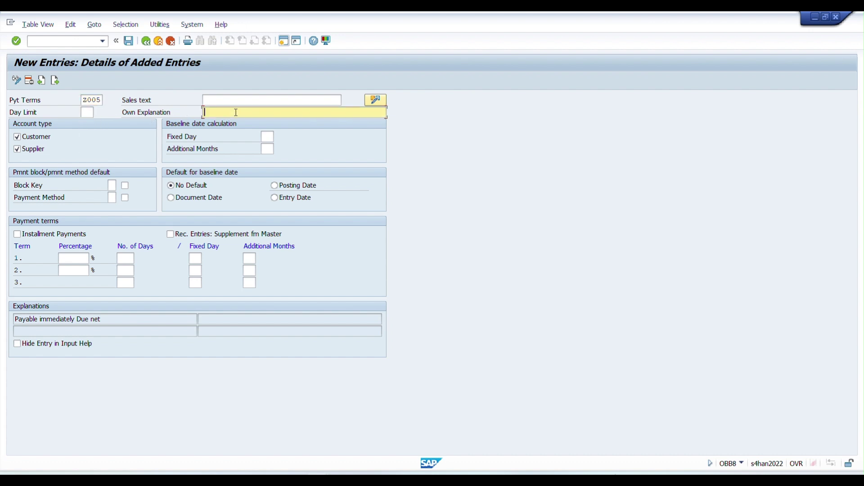
{"action": "type", "text": "wi"}
{"action": "key", "text": "BackSpace"}
{"action": "key", "text": "BackSpace"}
{"action": "key", "text": "BackSpace"}
{"action": "key", "text": "BackSpace"}
{"action": "key", "text": "BackSpace"}
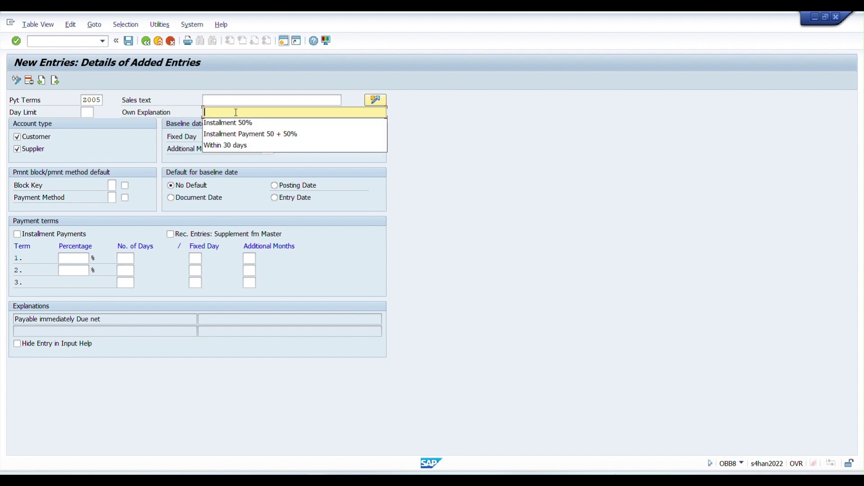
{"action": "type", "text": "FIx day 15"}
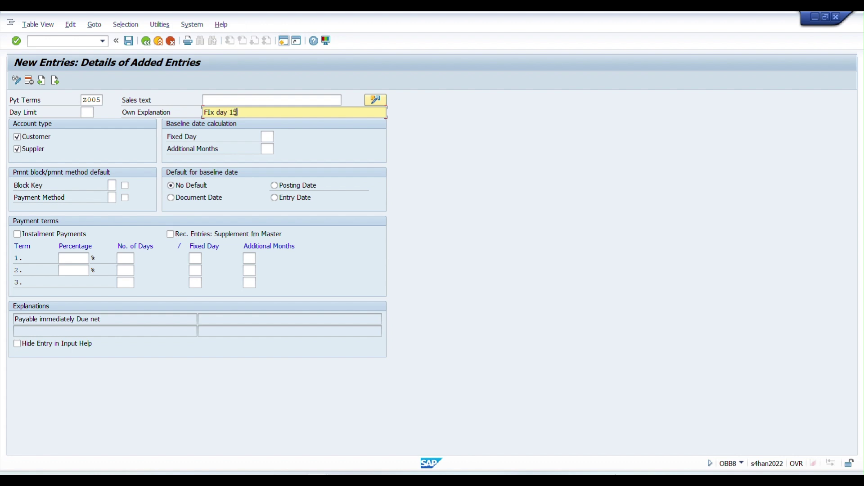
- Set the baseline fixed day to 15 with Posting Date as the default baseline date and save to the proposed customizing request
{"action": "left_click", "coordinate": [270, 136]}
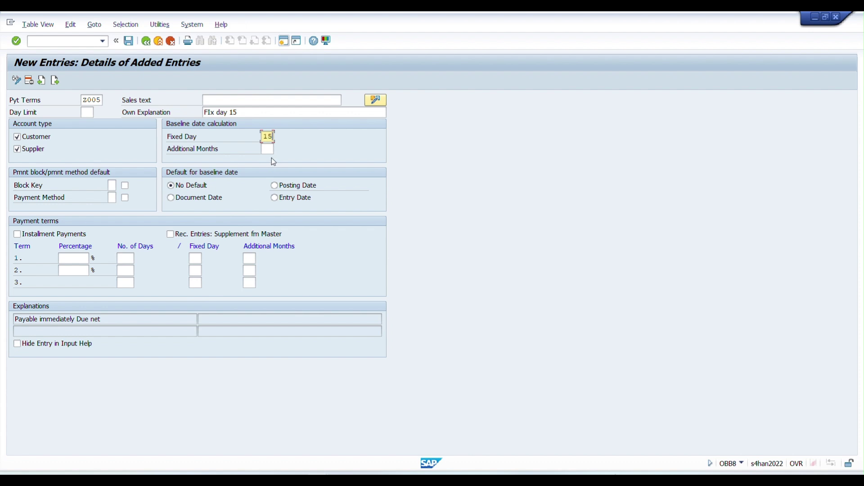
{"action": "left_click", "coordinate": [292, 189]}
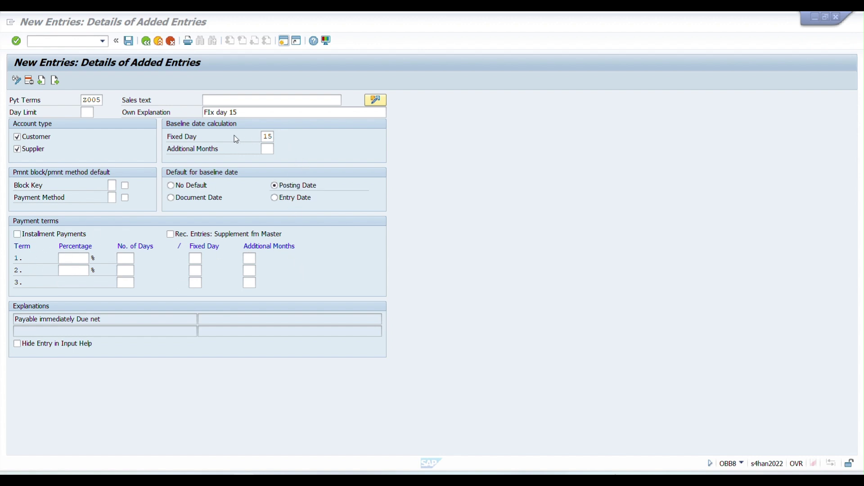
{"action": "left_click", "coordinate": [129, 42]}
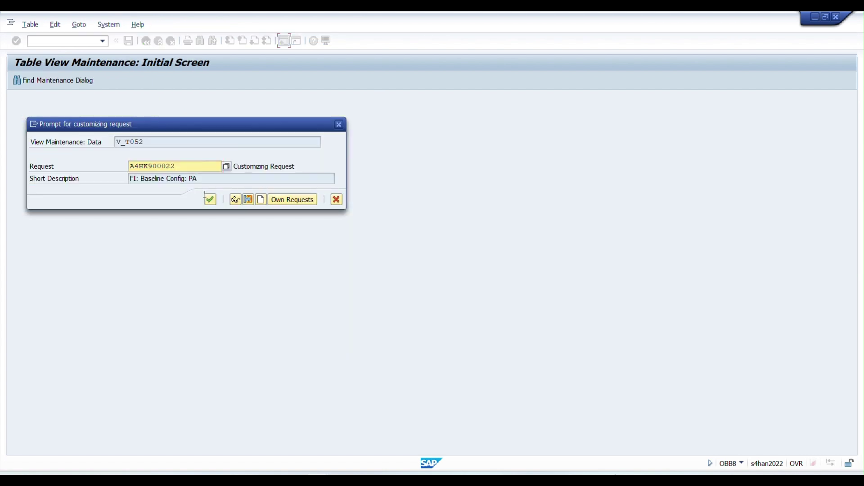
{"action": "left_click", "coordinate": [210, 199]}
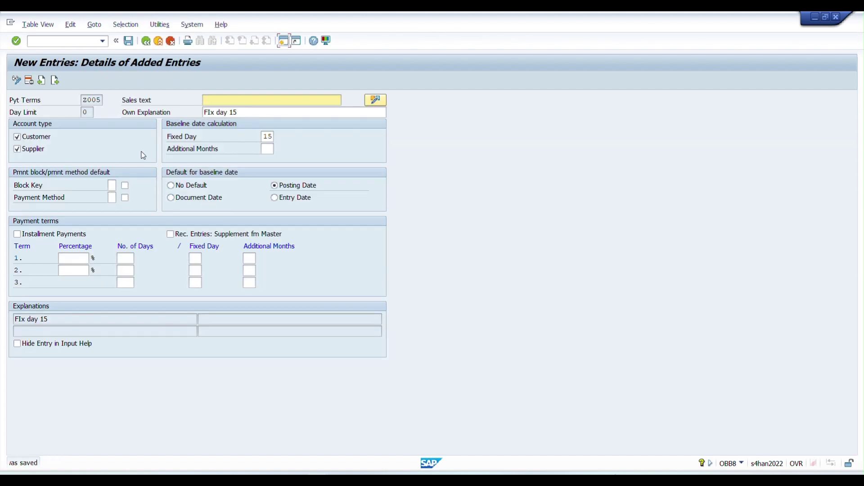
- From the Vendor Line Item Display, open an additional session and start vendor invoice entry with transaction FB60
{"action": "mouse_move", "coordinate": [363, 464]}
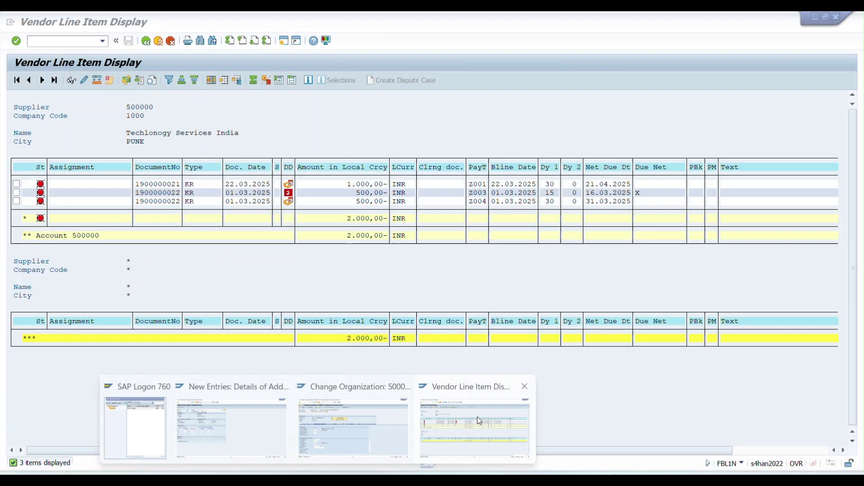
{"action": "left_click", "coordinate": [478, 417]}
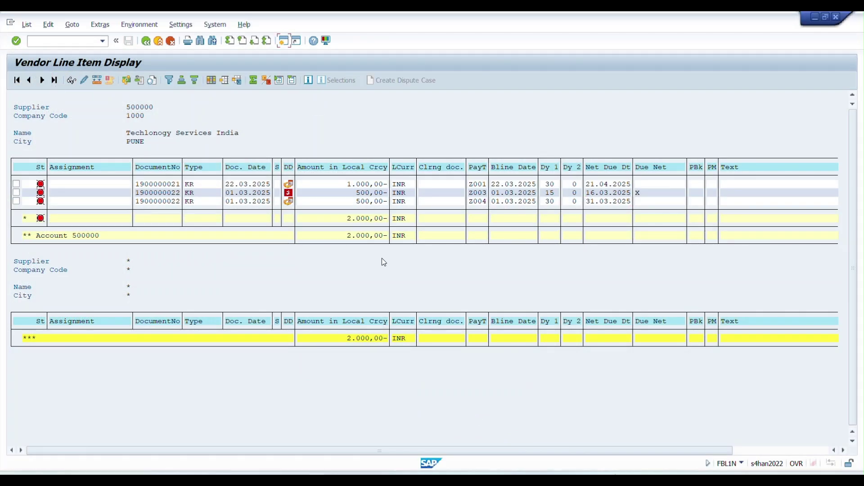
{"action": "key", "text": "ctrl+n"}
{"action": "type", "text": "FB60"}
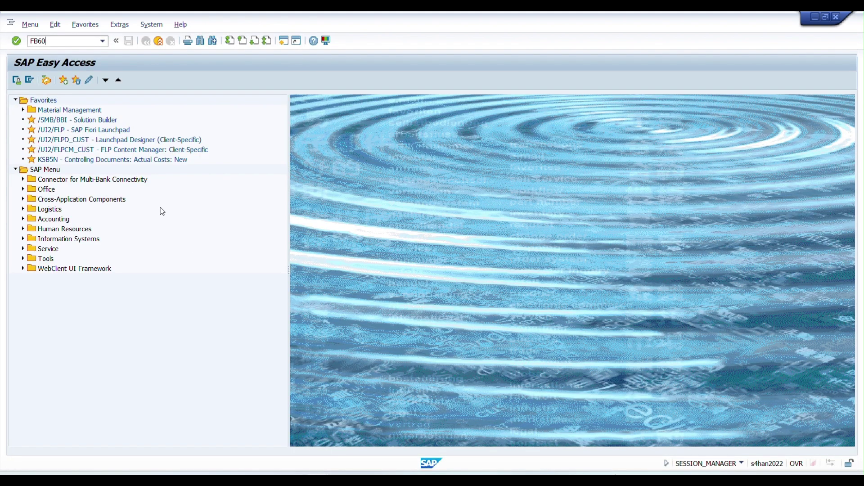
{"action": "key", "text": "Return"}
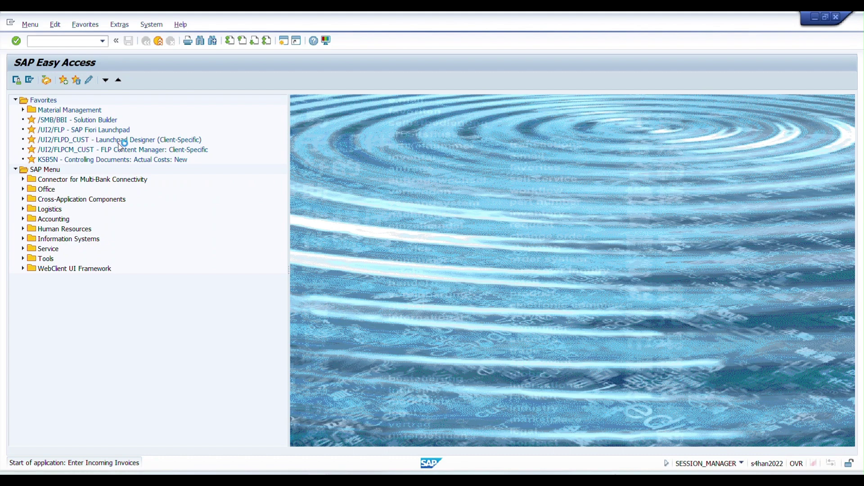
- Fill the invoice header with the supplier number, invoice date 22.03.2025, reference "FIX Day" and business place MH01
{"action": "type", "text": "500000"}
{"action": "key", "text": "Tab"}
{"action": "type", "text": "01.03.2025"}
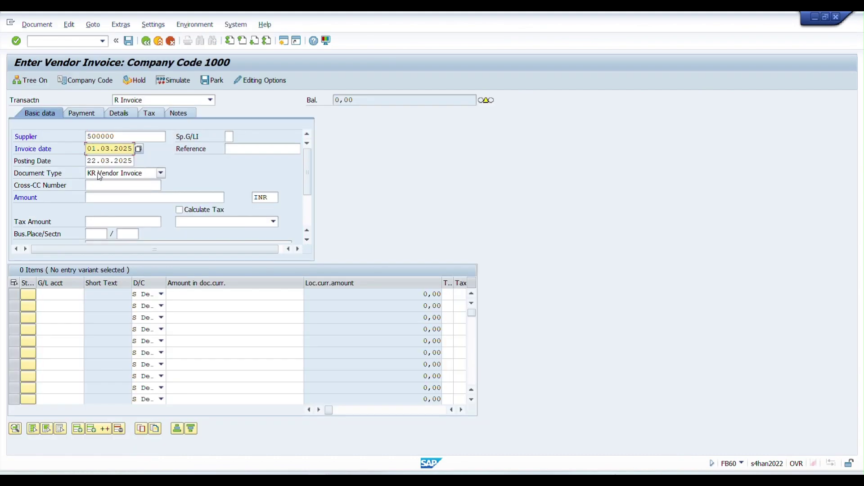
{"action": "type", "text": "22"}
{"action": "left_click", "coordinate": [254, 151]}
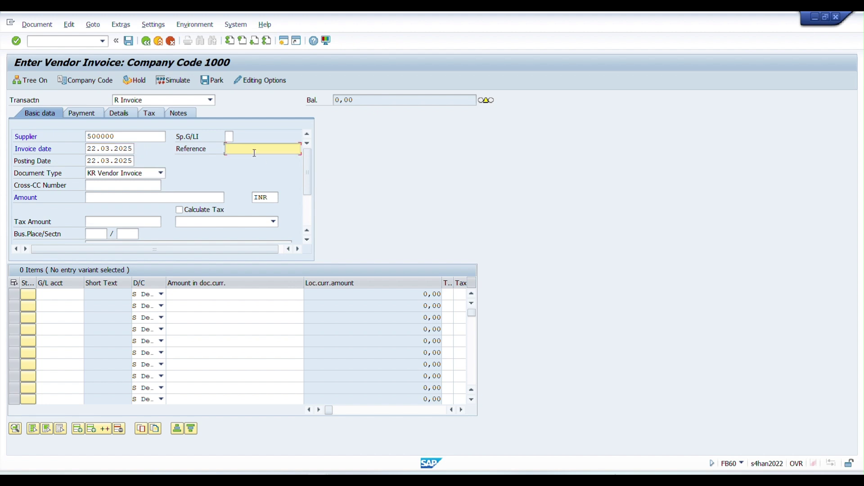
{"action": "type", "text": "FIX Day"}
{"action": "left_click", "coordinate": [96, 234]}
{"action": "type", "text": "MH01"}
- Fill the first debit line item with the audit expenses G/L account number and an amount of 1000
{"action": "left_click", "coordinate": [68, 294]}
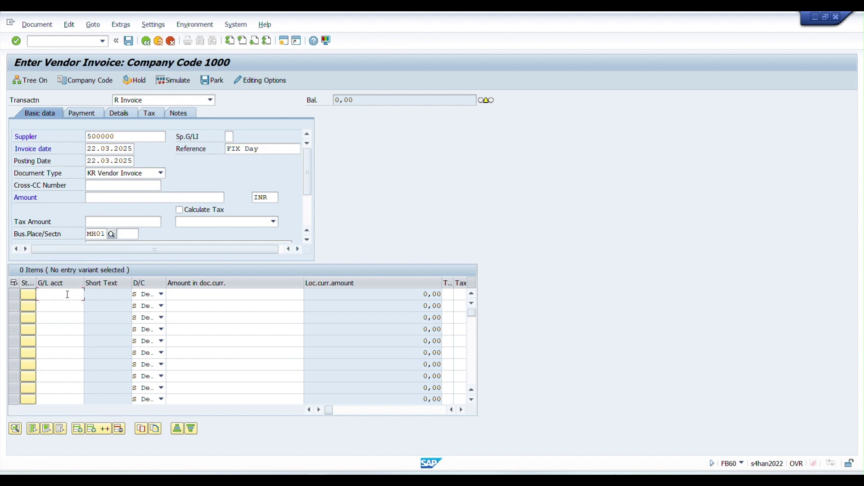
{"action": "left_click", "coordinate": [63, 306]}
{"action": "left_click", "coordinate": [290, 295]}
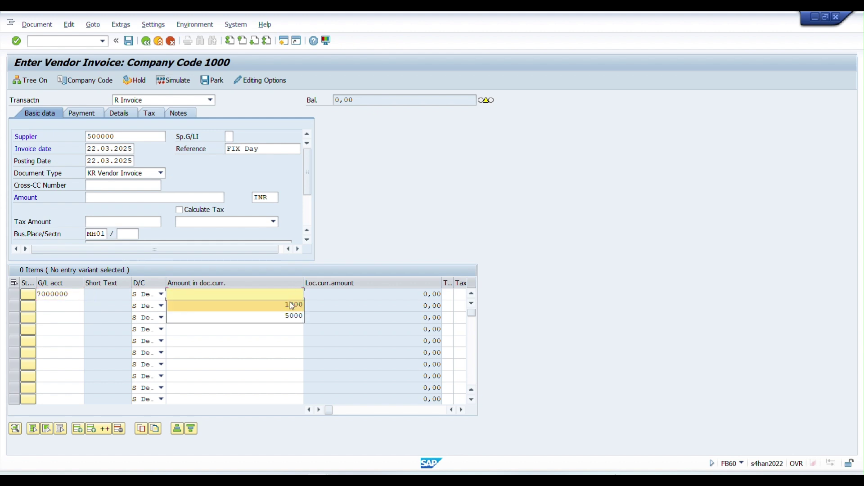
{"action": "left_click", "coordinate": [292, 305]}
{"action": "key", "text": "Return"}
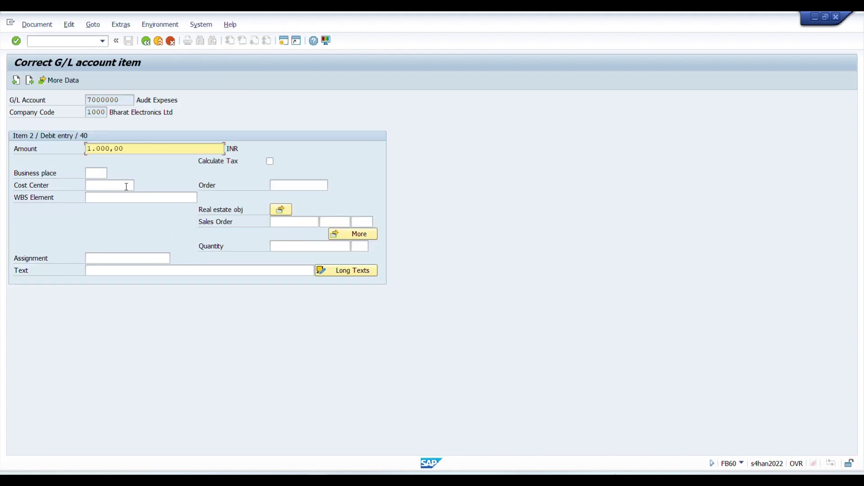
- Assign cost center 1000ADMIN to the 1000 INR G/L item and return to the invoice entry
{"action": "left_click", "coordinate": [95, 174]}
{"action": "double_click", "coordinate": [93, 186]}
{"action": "left_click", "coordinate": [95, 187]}
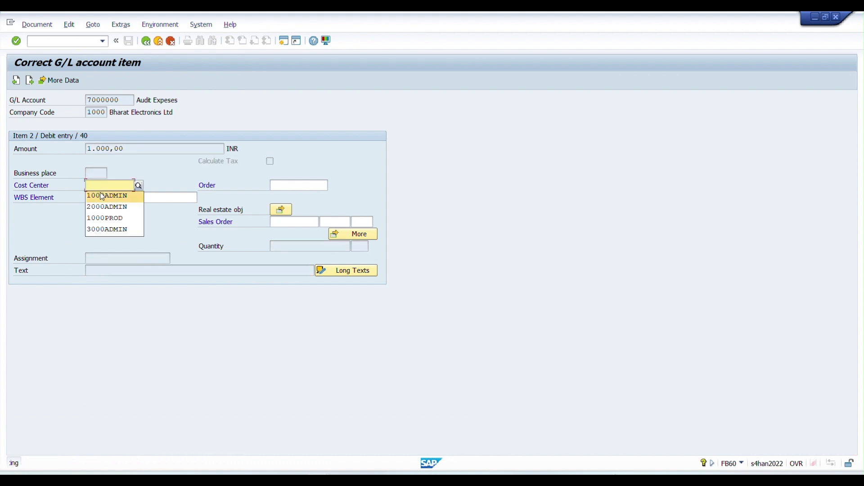
{"action": "left_click", "coordinate": [102, 197]}
{"action": "key", "text": "Return"}
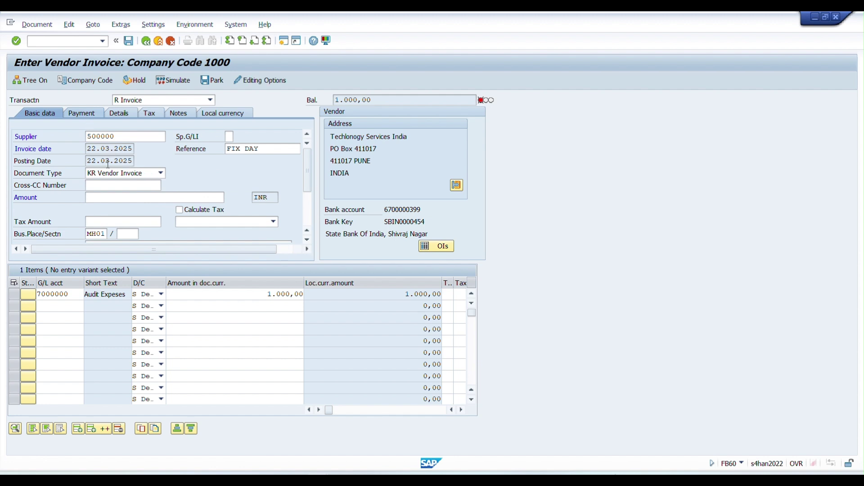
- Change the invoice's payment terms to Z005 in its payment data
{"action": "left_click", "coordinate": [81, 113]}
{"action": "left_click", "coordinate": [220, 137]}
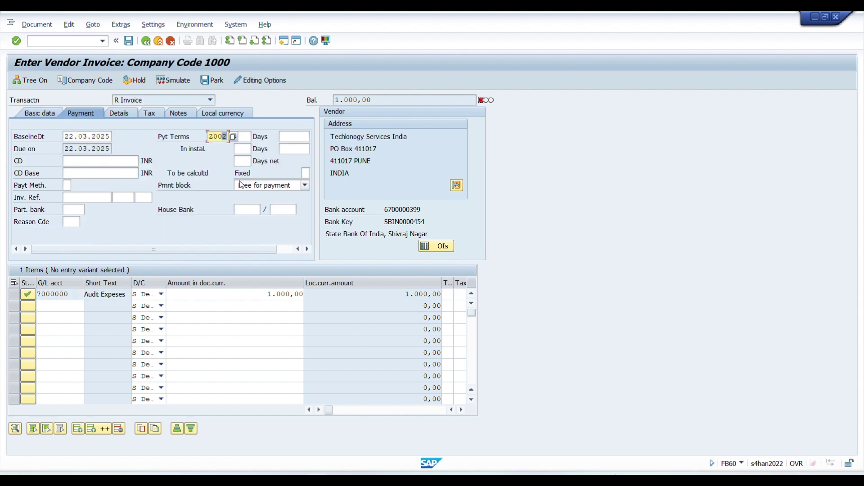
{"action": "key", "text": "Return"}
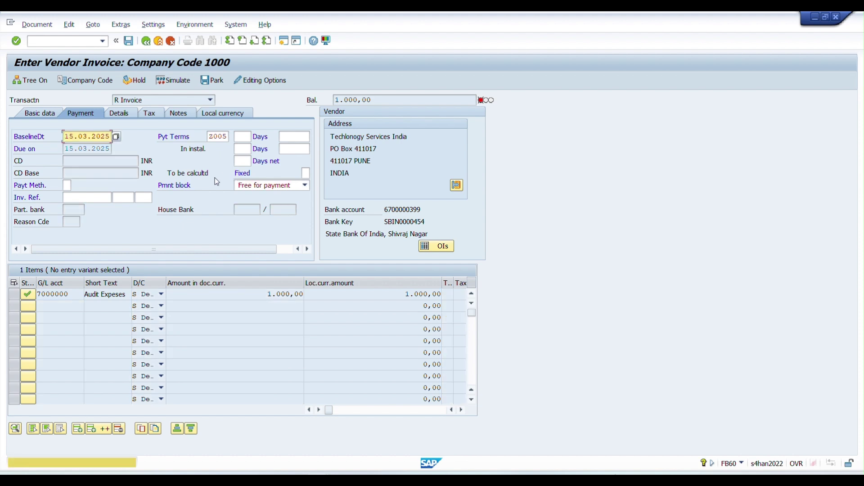
- Confirm payment terms Z005 on the invoice so that its payment data is updated
{"action": "key", "text": "Return"}
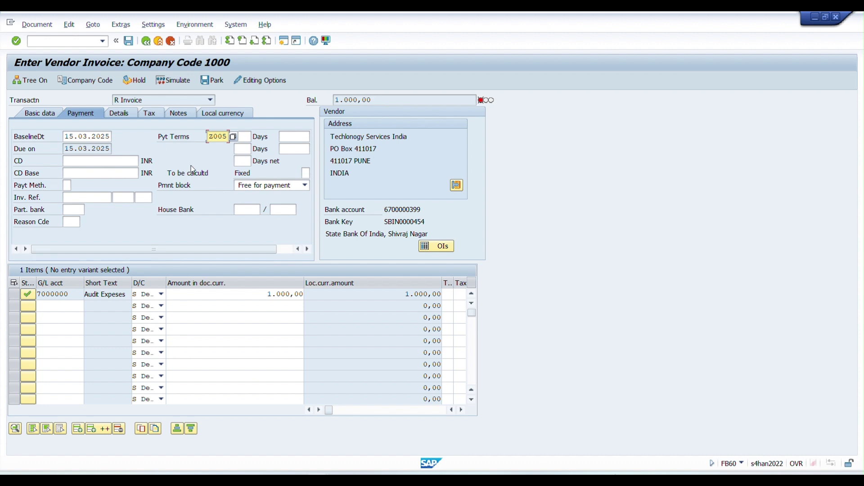
{"action": "left_click", "coordinate": [220, 137]}
{"action": "key", "text": "Return"}
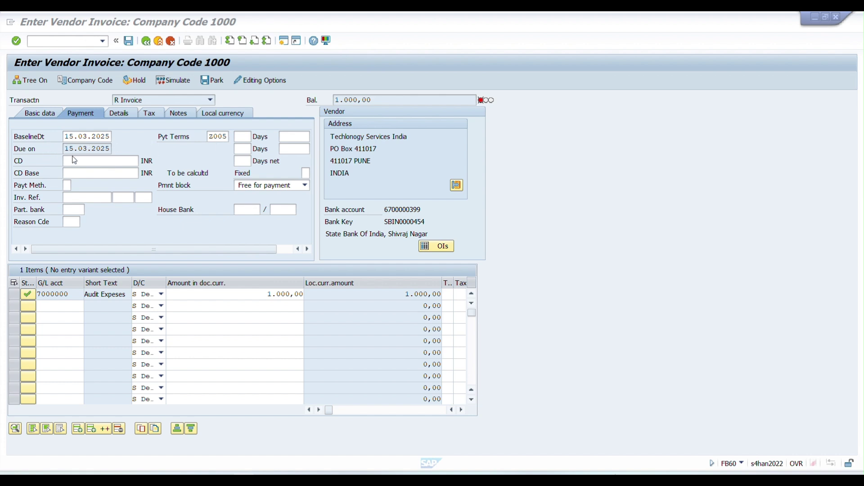
- Compare the baseline and due dates in the invoice's payment data with the posting date in its basic data
{"action": "left_click_drag", "start_coordinate": [67, 150], "coordinate": [103, 150]}
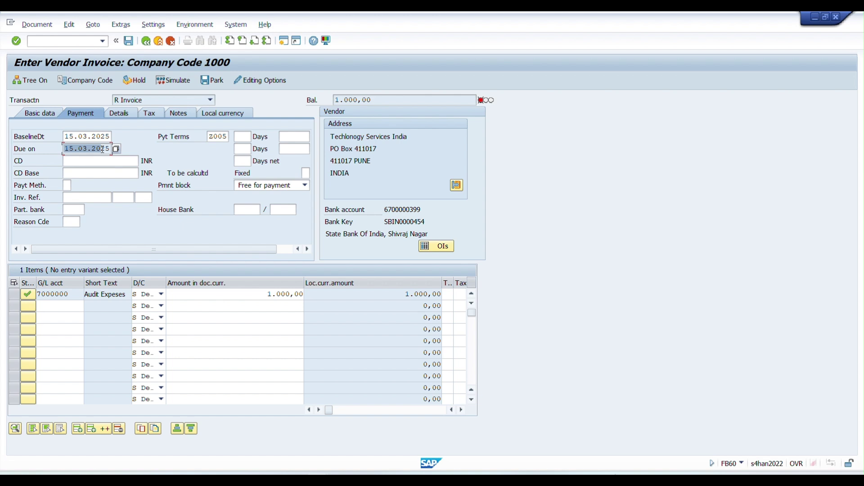
{"action": "left_click", "coordinate": [103, 149]}
{"action": "left_click", "coordinate": [32, 114]}
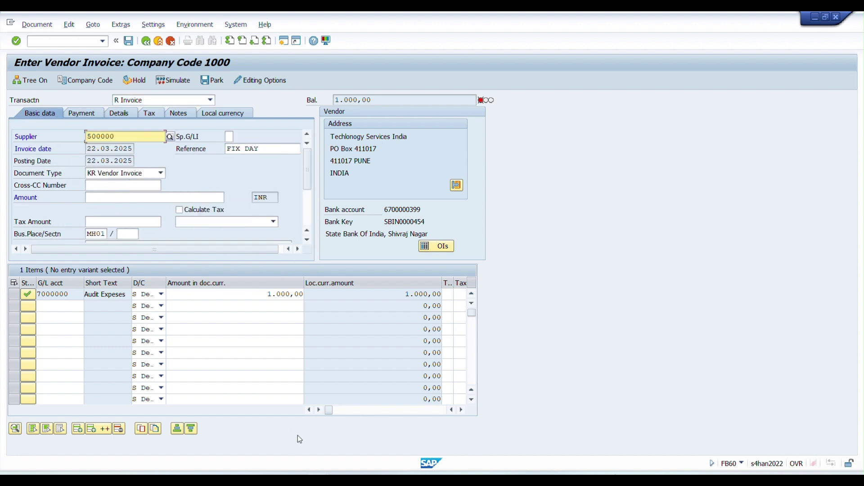
{"action": "left_click", "coordinate": [170, 433]}
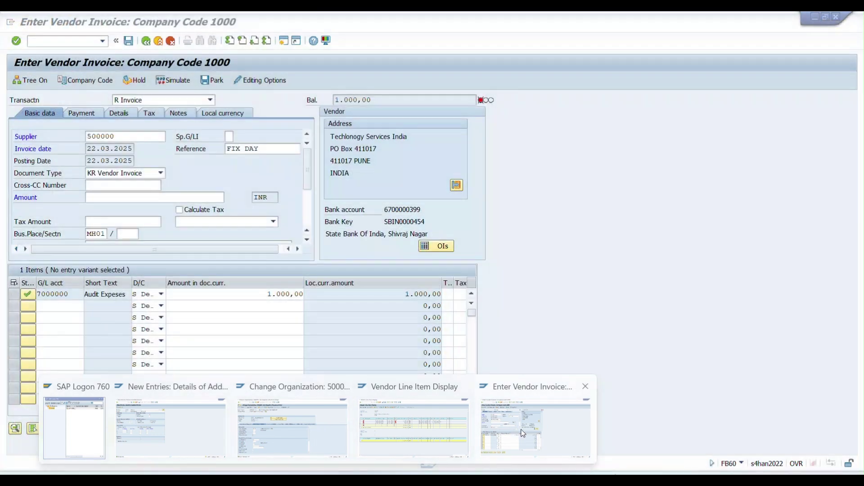
{"action": "left_click", "coordinate": [555, 427]}
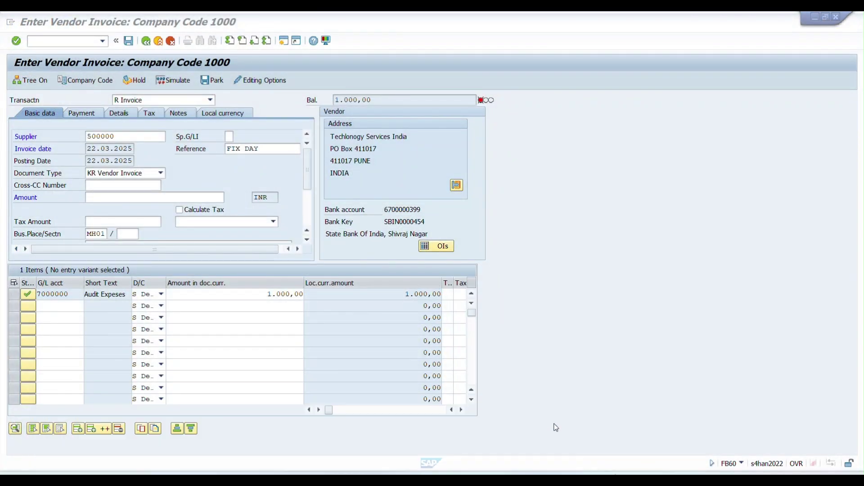
{"action": "left_click", "coordinate": [96, 116]}
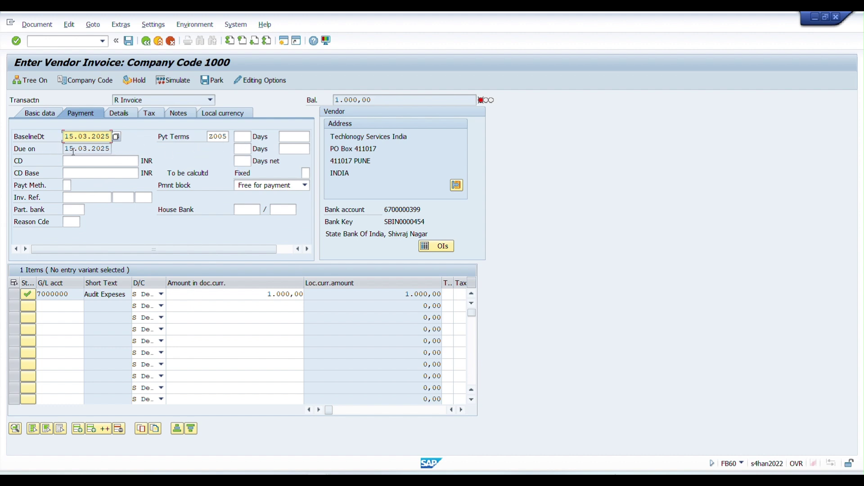
- Enter the 1.000,00 INR balance as the invoice amount in the basic data and post the invoice
{"action": "left_click", "coordinate": [128, 40]}
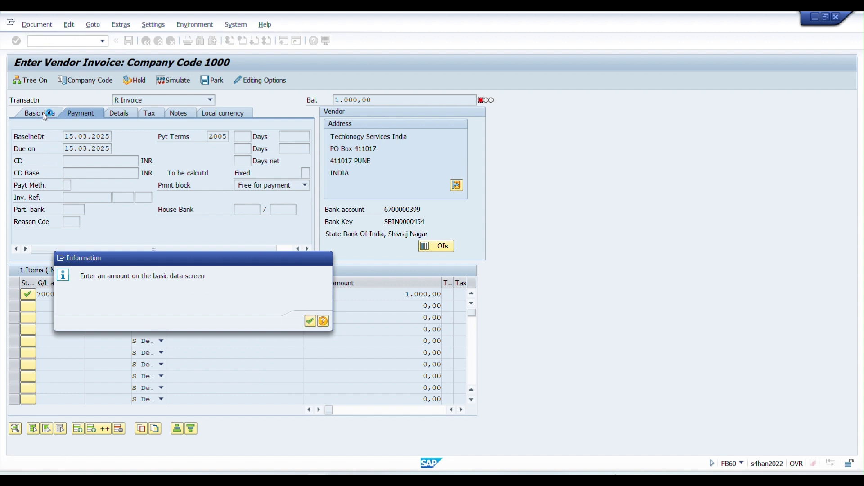
{"action": "key", "text": "Return"}
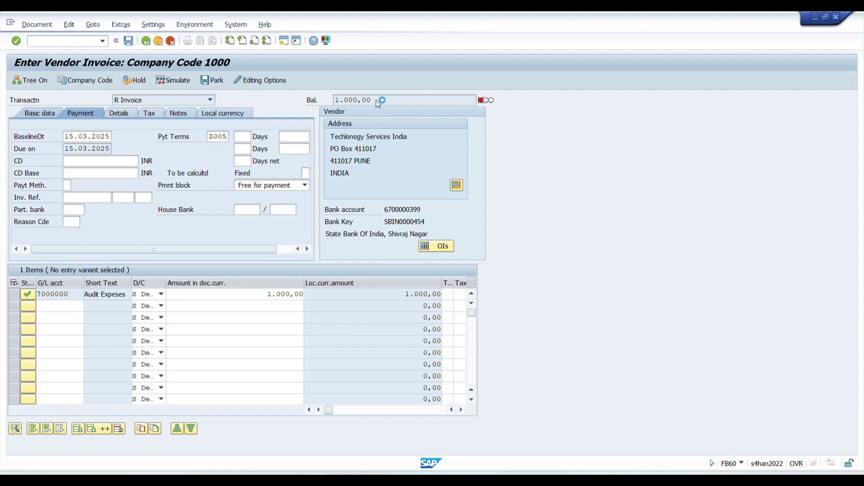
{"action": "left_click_drag", "start_coordinate": [378, 99], "coordinate": [334, 99]}
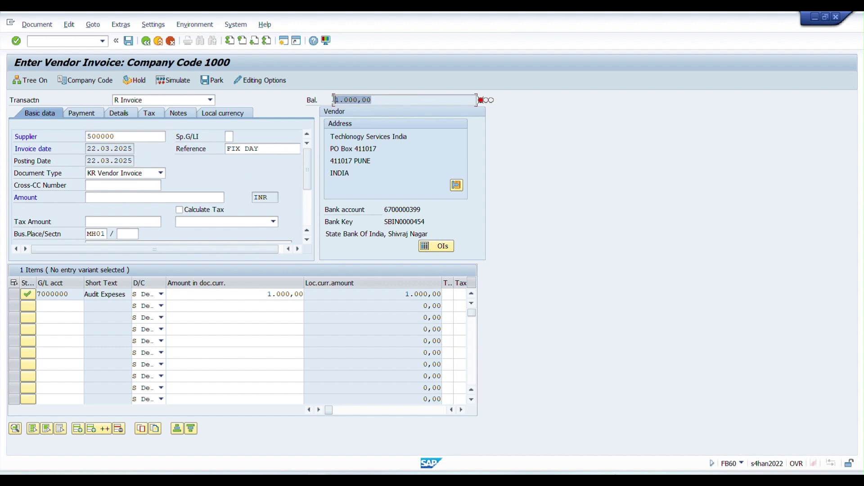
{"action": "key", "text": "ctrl+c"}
{"action": "left_click", "coordinate": [135, 197]}
{"action": "key", "text": "ctrl+v"}
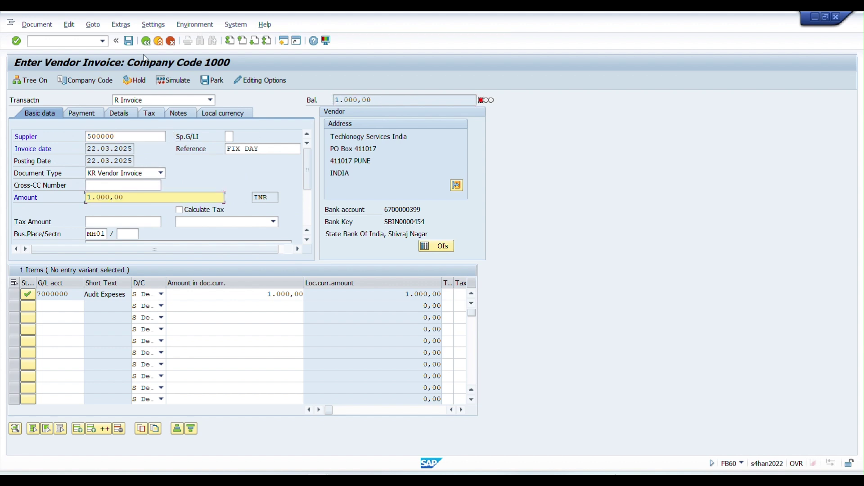
{"action": "left_click", "coordinate": [127, 42]}
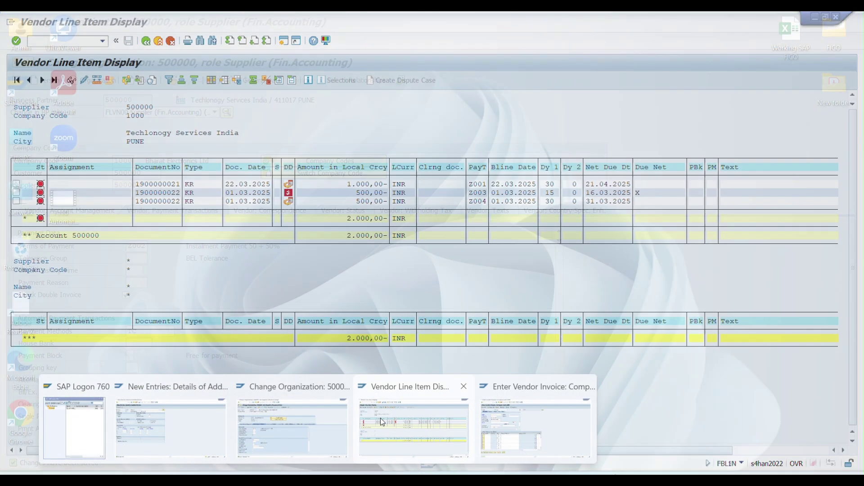
- Refresh the vendor line item display and check the baseline date of the posted Z005 invoice
{"action": "left_click", "coordinate": [387, 450]}
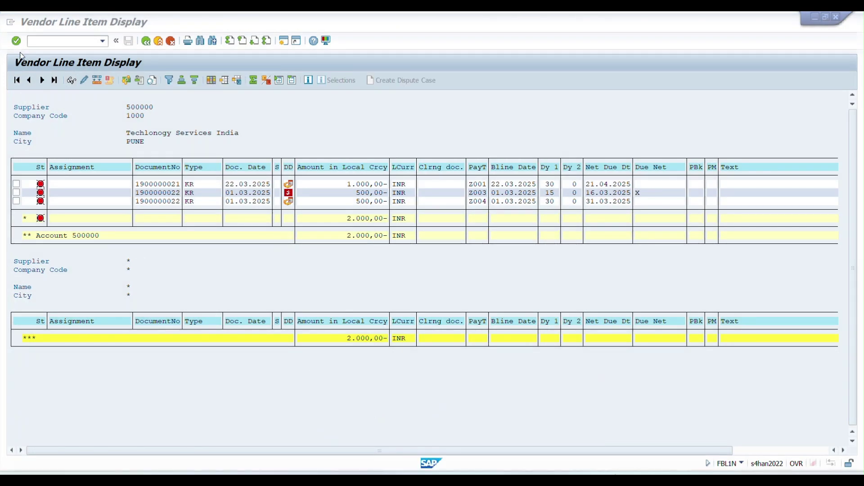
{"action": "left_click", "coordinate": [27, 24]}
{"action": "left_click", "coordinate": [42, 48]}
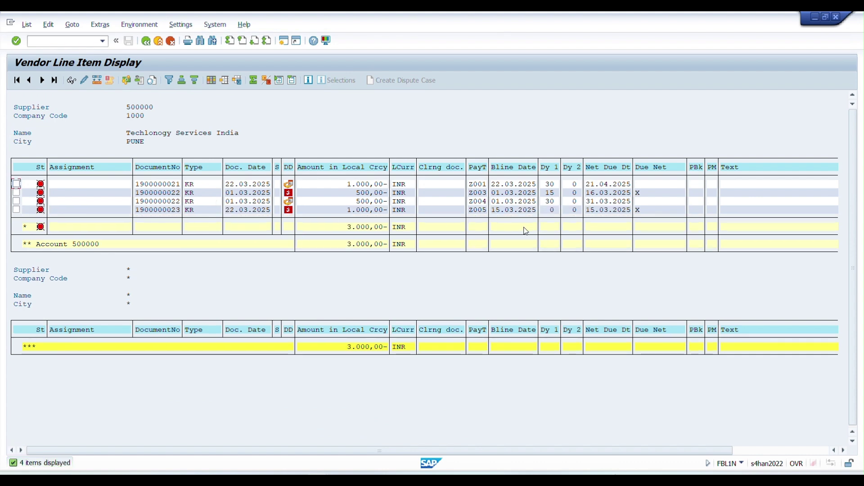
{"action": "left_click", "coordinate": [495, 212]}
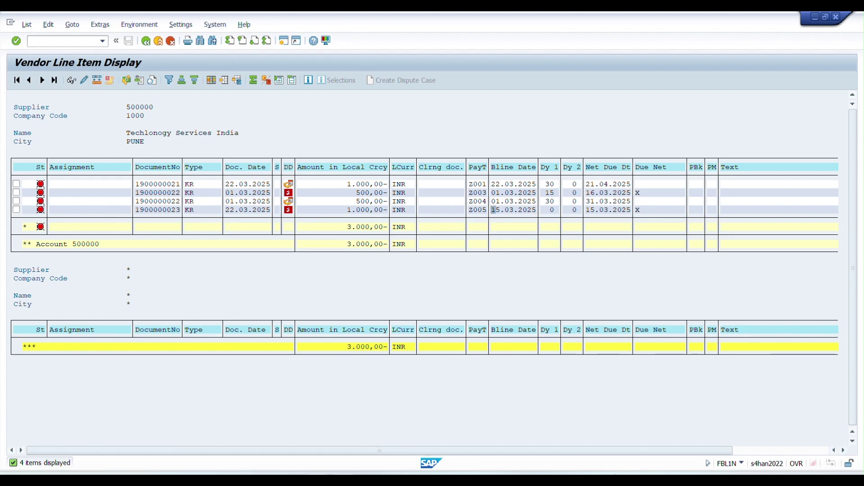
- Look up the Cash Discount scenario in the Excel sheet and create a new payment terms entry in SAP
{"action": "left_click", "coordinate": [333, 481]}
{"action": "left_click", "coordinate": [136, 195]}
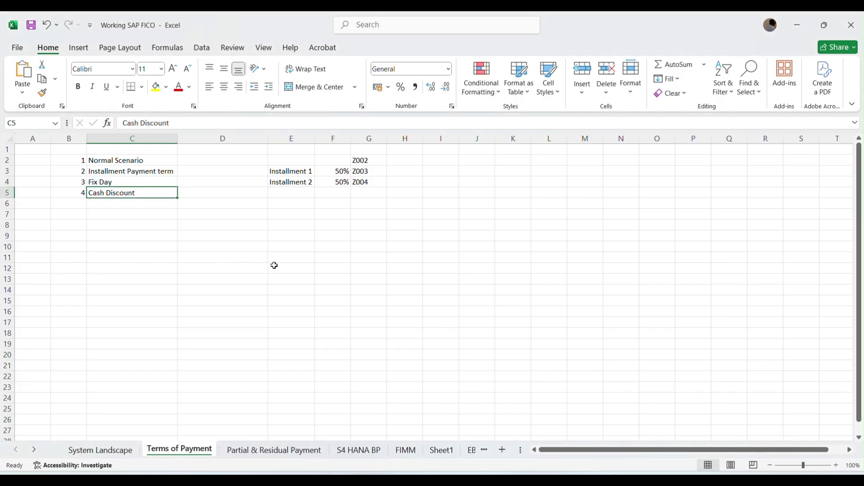
{"action": "mouse_move", "coordinate": [318, 481]}
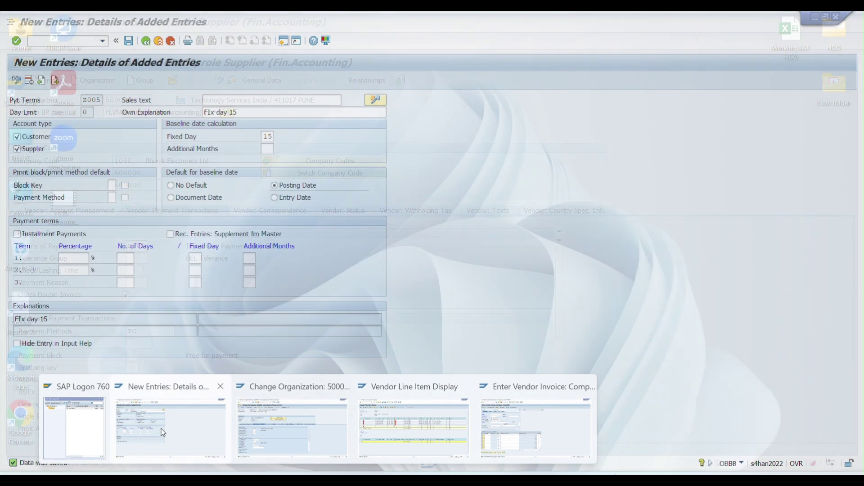
{"action": "left_click", "coordinate": [163, 433]}
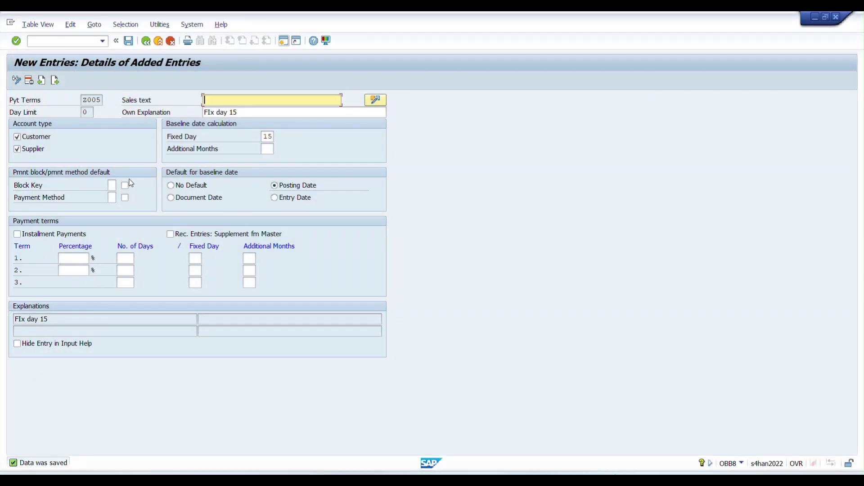
{"action": "left_click", "coordinate": [146, 42]}
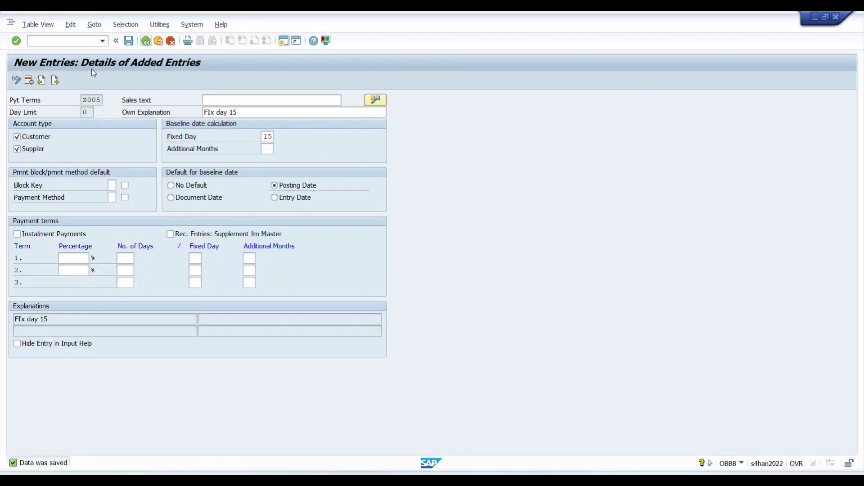
{"action": "left_click", "coordinate": [63, 80]}
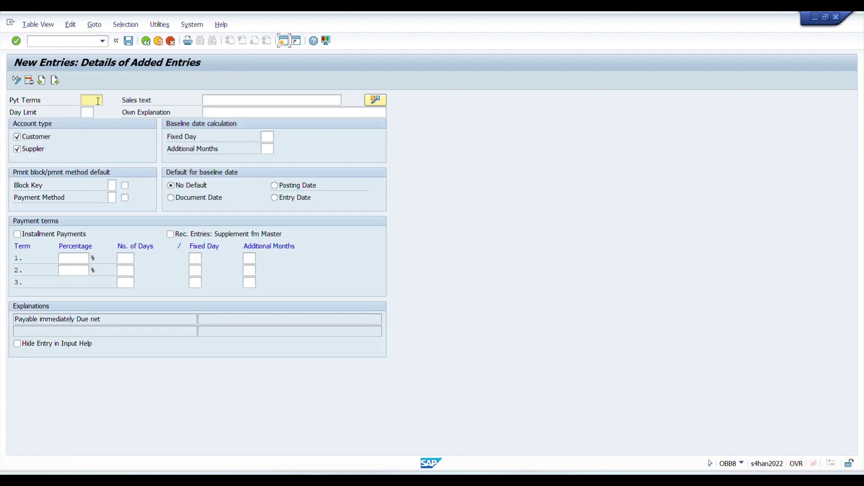
- Enter payment terms key Z005 with the own explanation "Within 30 days 5% cash discount"
{"action": "type", "text": "Z005"}
{"action": "left_click", "coordinate": [238, 111]}
{"action": "type", "text": "C"}
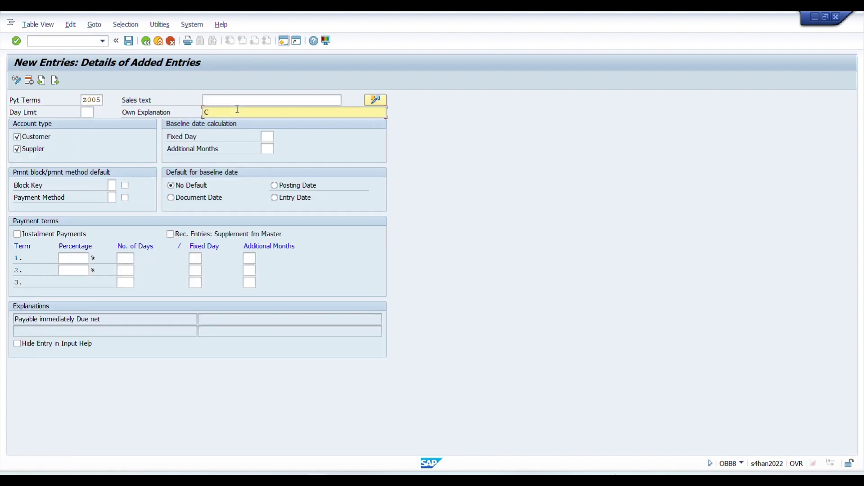
{"action": "key", "text": "BackSpace"}
{"action": "type", "text": "within"}
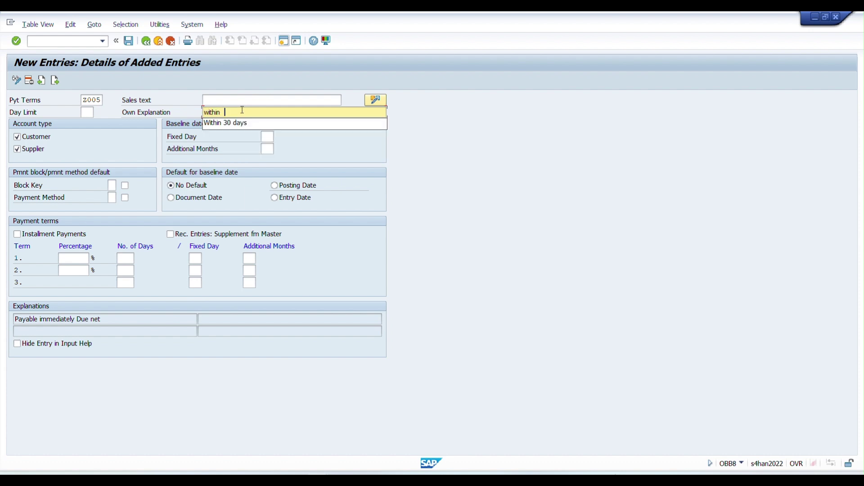
{"action": "left_click", "coordinate": [231, 125]}
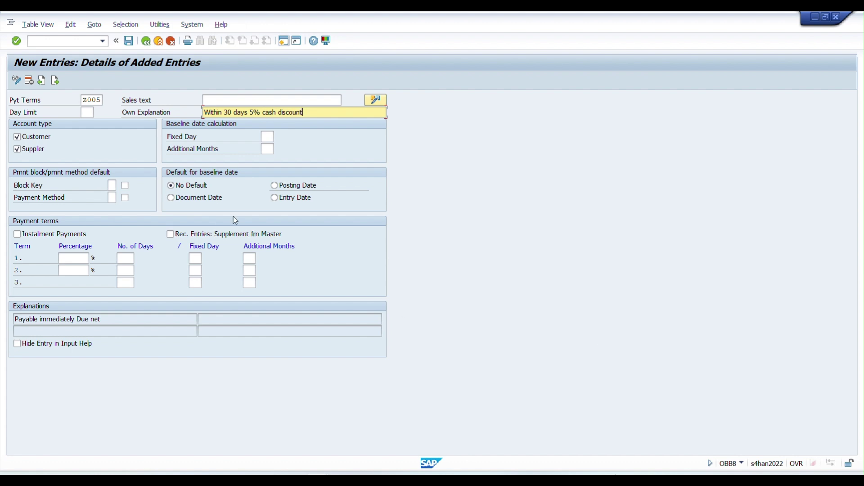
- Default the baseline date to the posting date and set the first term to 5% within 30 days
{"action": "left_click", "coordinate": [303, 187]}
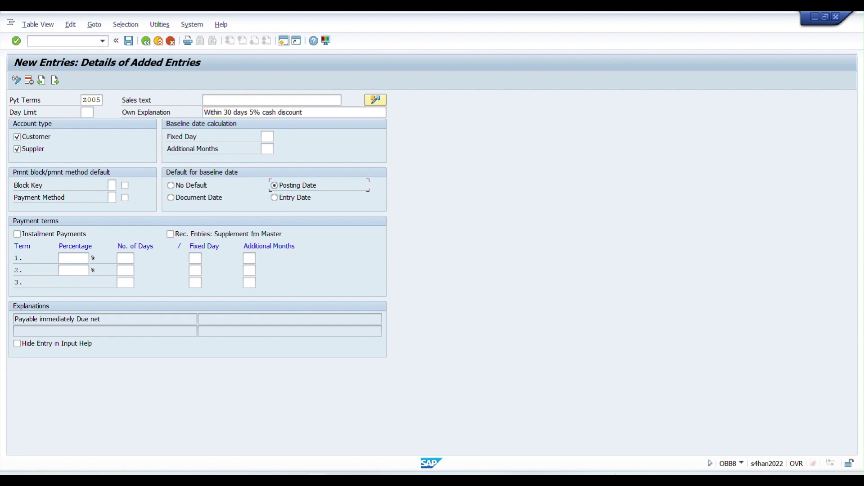
{"action": "left_click", "coordinate": [127, 258]}
{"action": "type", "text": "30"}
{"action": "left_click", "coordinate": [81, 258]}
- Set the default block key to A (Blocked for payment) and the default payment method to T
{"action": "left_click", "coordinate": [112, 185]}
{"action": "left_click", "coordinate": [121, 186]}
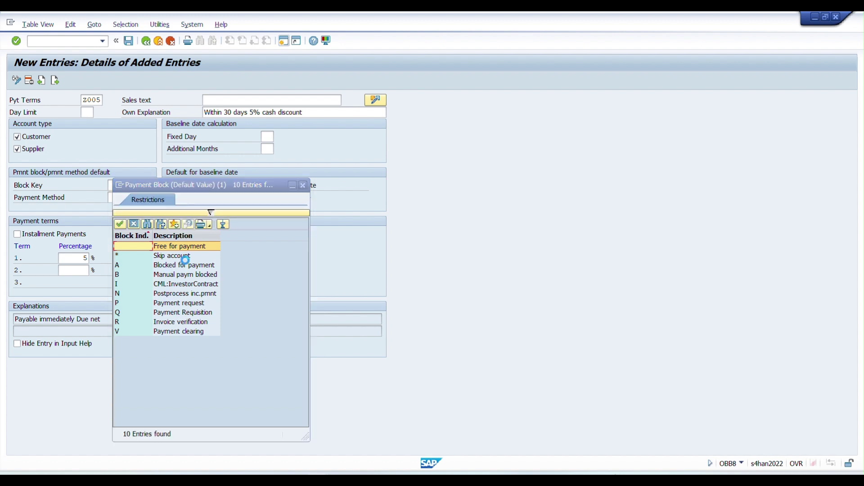
{"action": "double_click", "coordinate": [168, 266]}
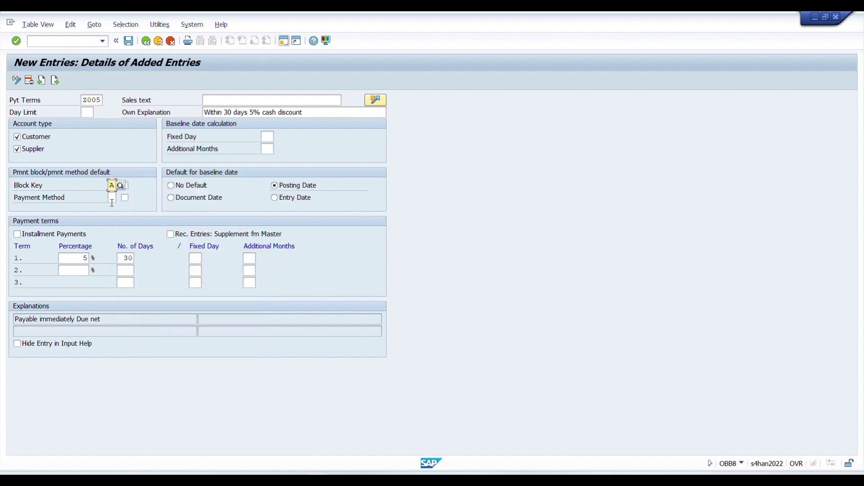
{"action": "left_click", "coordinate": [112, 198]}
{"action": "left_click", "coordinate": [121, 197]}
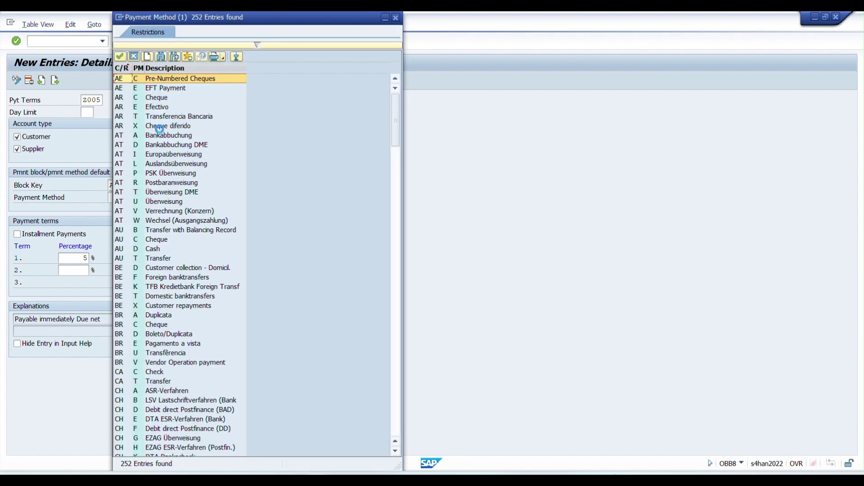
{"action": "left_click", "coordinate": [256, 44]}
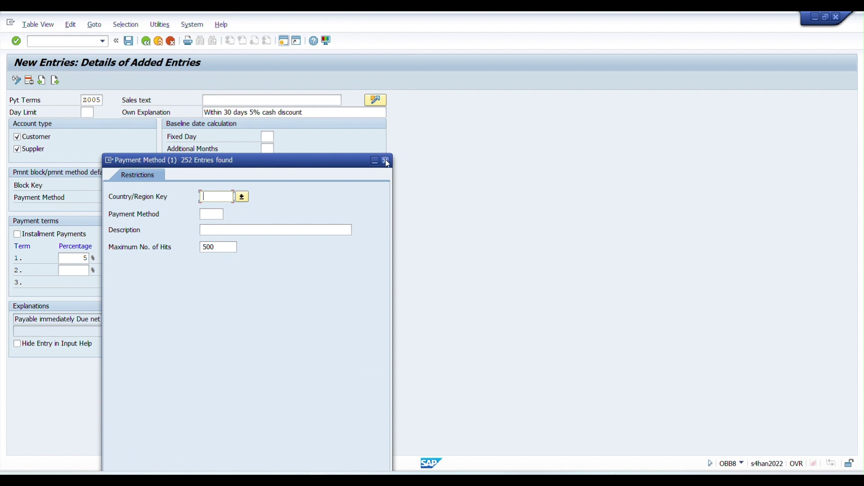
{"action": "left_click", "coordinate": [387, 161]}
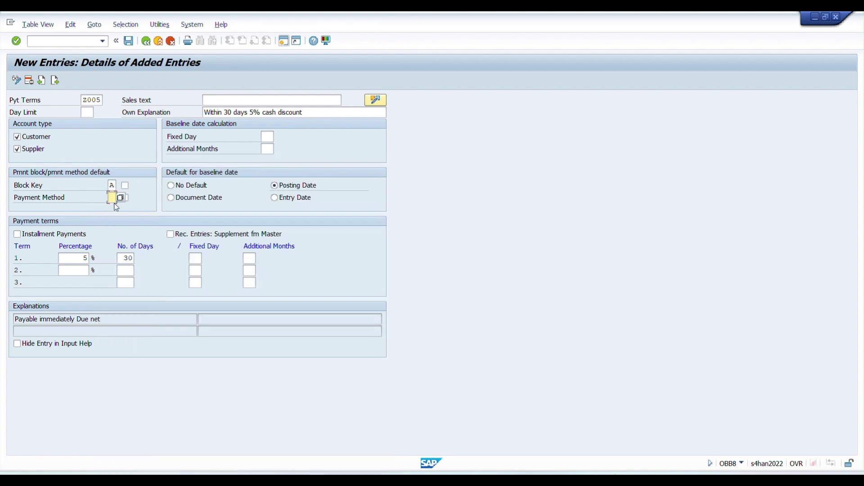
- Change the new entry's payment terms key to Z006 and save it
{"action": "left_click", "coordinate": [129, 41]}
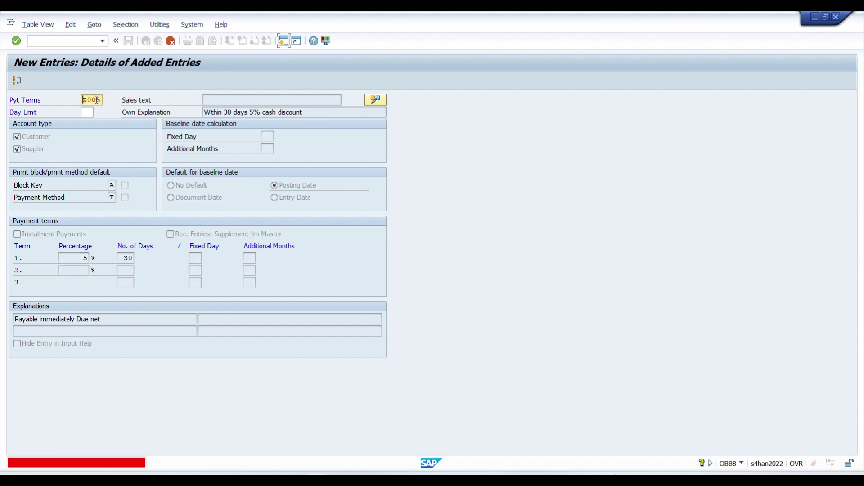
{"action": "key", "text": "BackSpace"}
{"action": "type", "text": "6"}
{"action": "key", "text": "Return"}
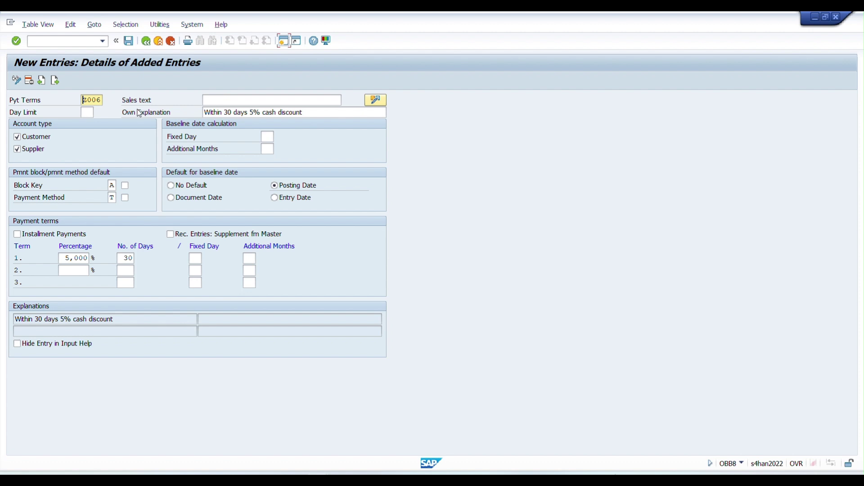
{"action": "left_click", "coordinate": [129, 41]}
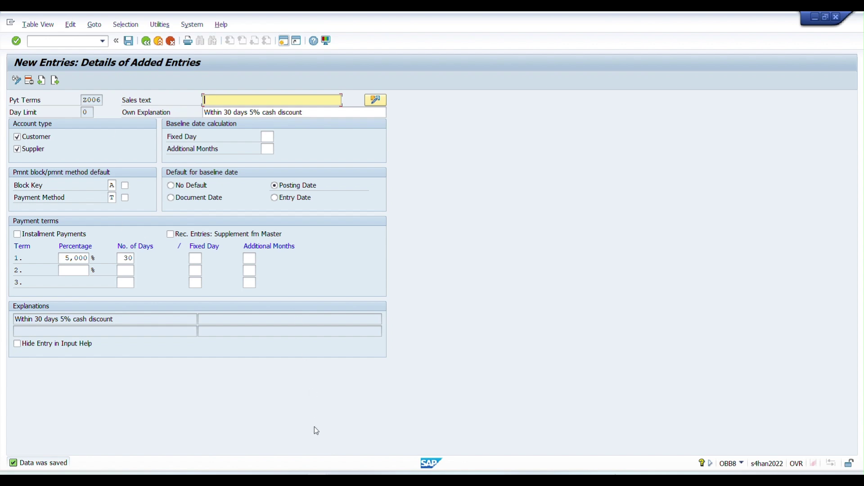
- Set the terms of payment to Z006 in the supplier business partner's payment transactions
{"action": "left_click", "coordinate": [318, 480]}
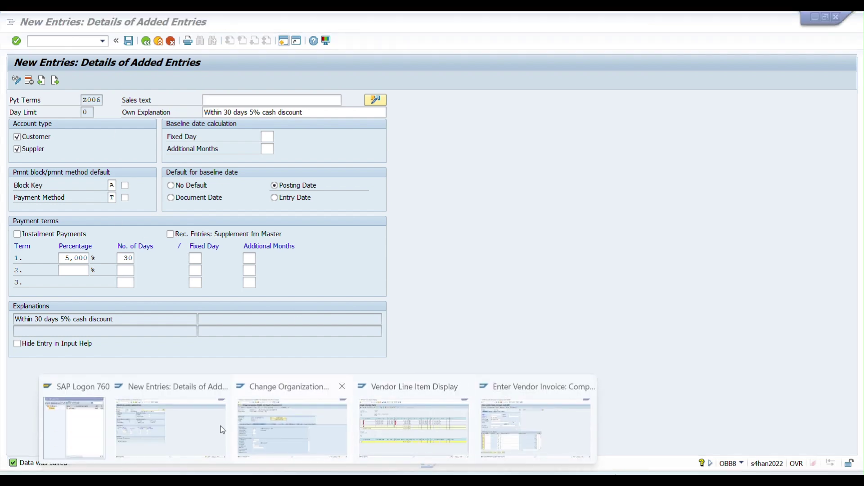
{"action": "left_click", "coordinate": [296, 420]}
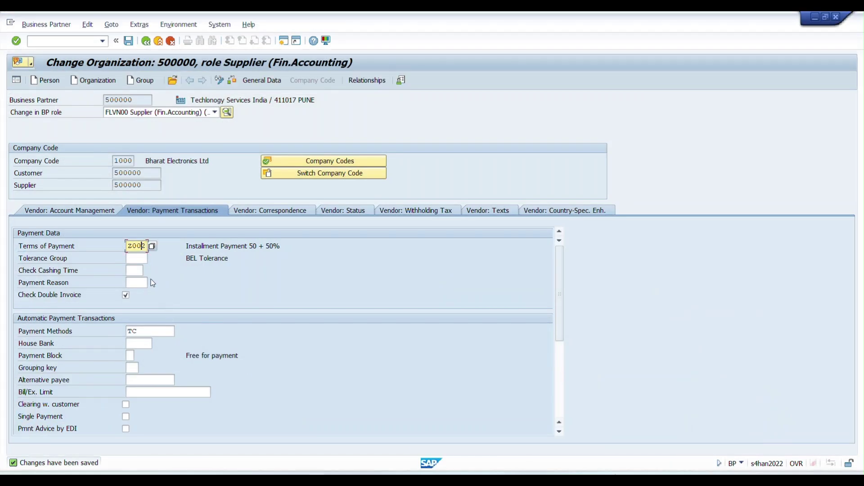
{"action": "key", "text": "Return"}
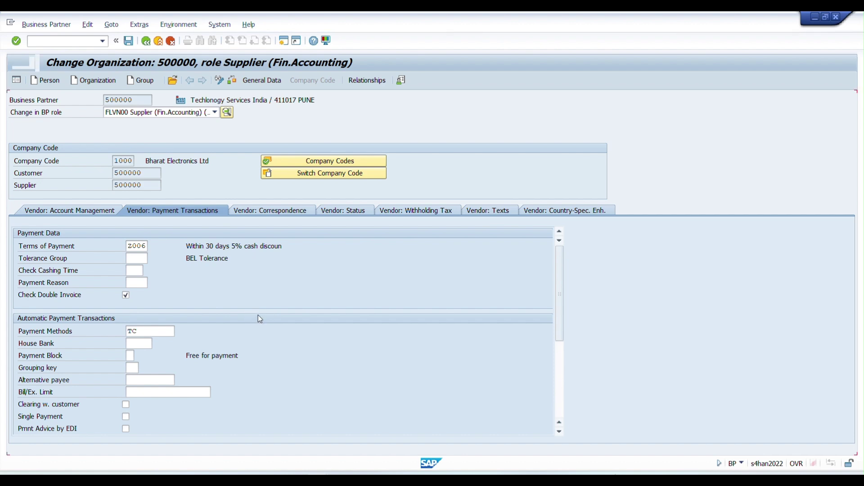
- In the vendor invoice session, enter the supplier number, invoice date 22.03.2025, reference "Cash discount" and amount 1.000,00 INR
{"action": "left_click", "coordinate": [319, 479]}
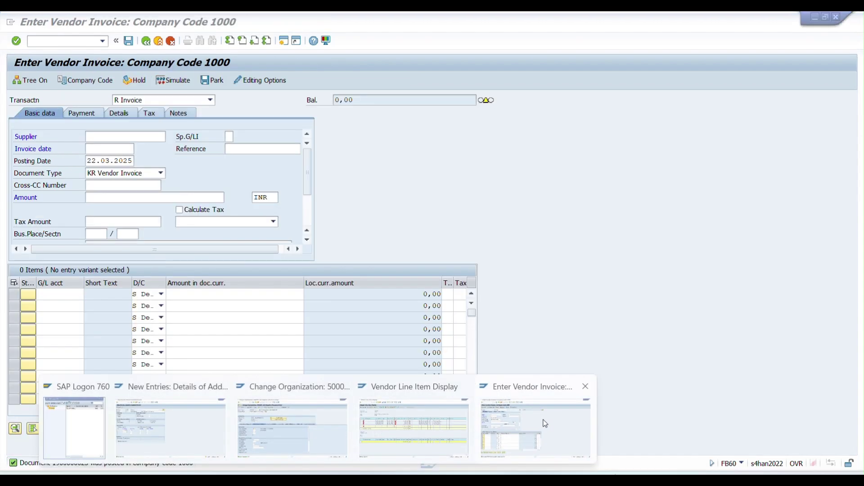
{"action": "left_click", "coordinate": [545, 429]}
{"action": "left_click", "coordinate": [134, 138]}
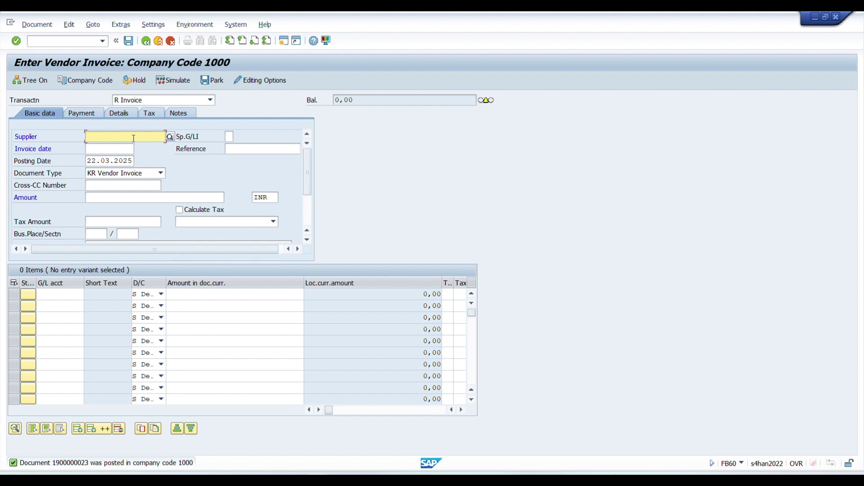
{"action": "type", "text": "500000"}
{"action": "left_click", "coordinate": [110, 151]}
{"action": "left_click", "coordinate": [110, 158]}
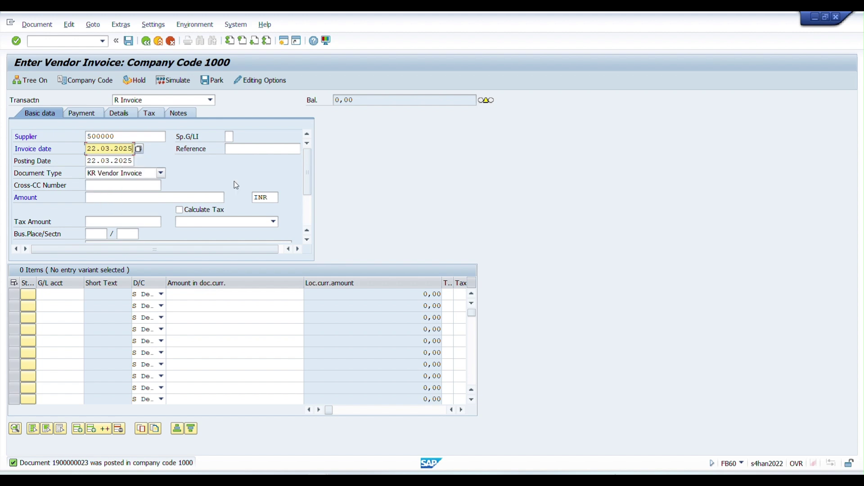
{"action": "left_click", "coordinate": [248, 148]}
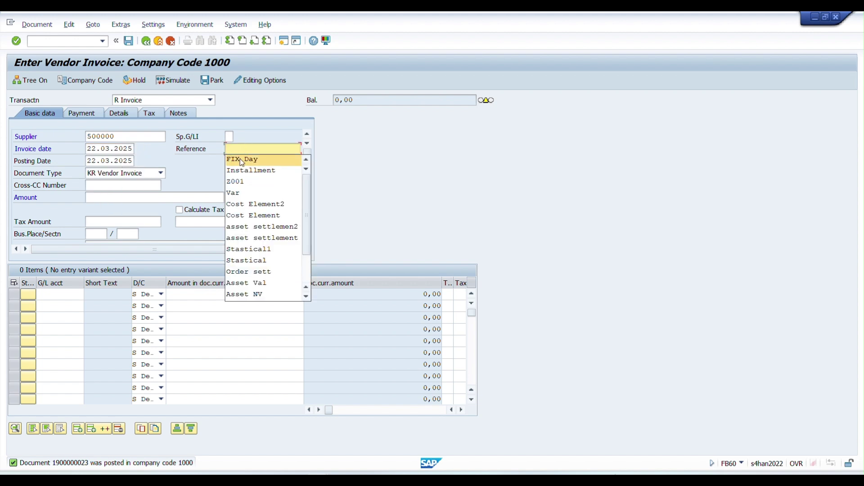
{"action": "left_click", "coordinate": [260, 148]}
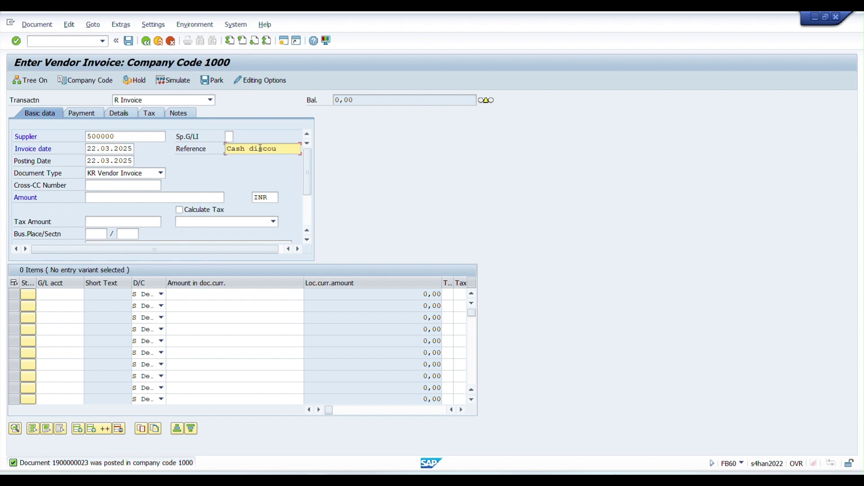
{"action": "left_click", "coordinate": [92, 200]}
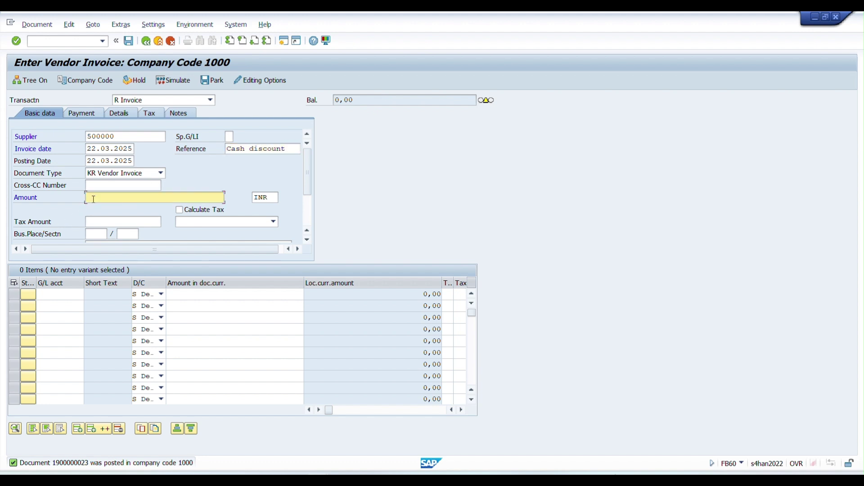
{"action": "left_click", "coordinate": [104, 207]}
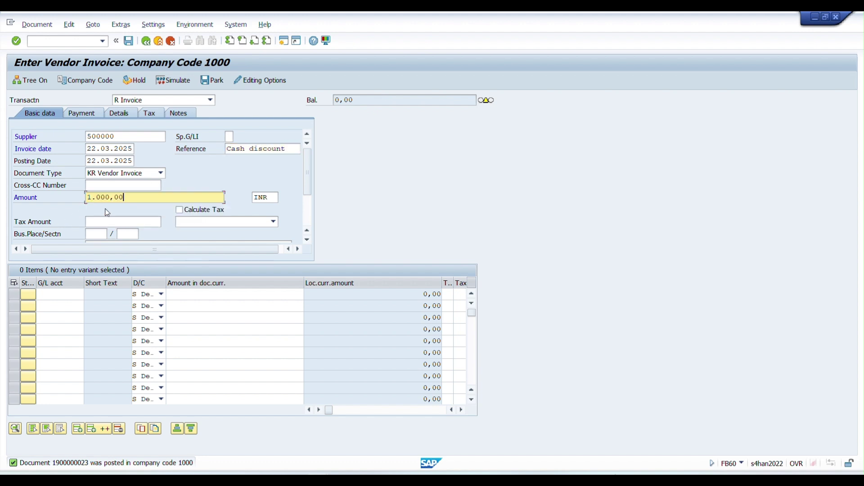
- Add a debit line for G/L account 7000000 with amount 1.000,00 and assign it to cost center 1000ADMIN
{"action": "left_click", "coordinate": [66, 294]}
{"action": "type", "text": "7000000"}
{"action": "left_click", "coordinate": [255, 293]}
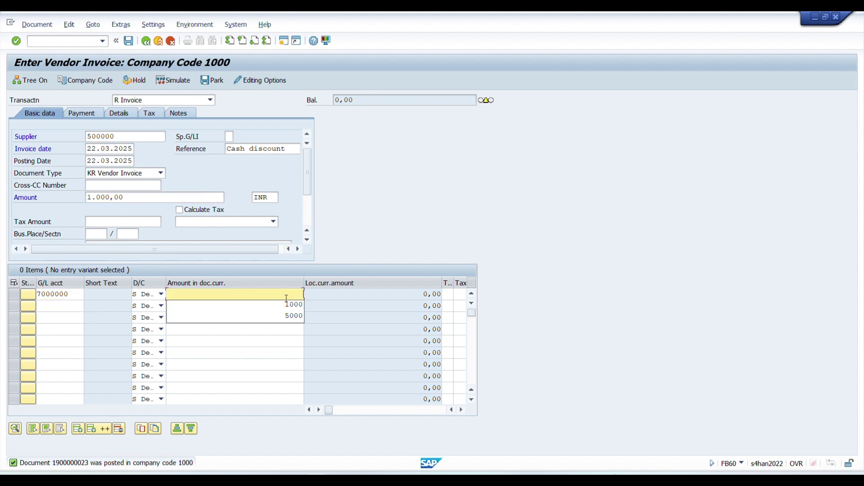
{"action": "left_click", "coordinate": [285, 302]}
{"action": "double_click", "coordinate": [283, 299]}
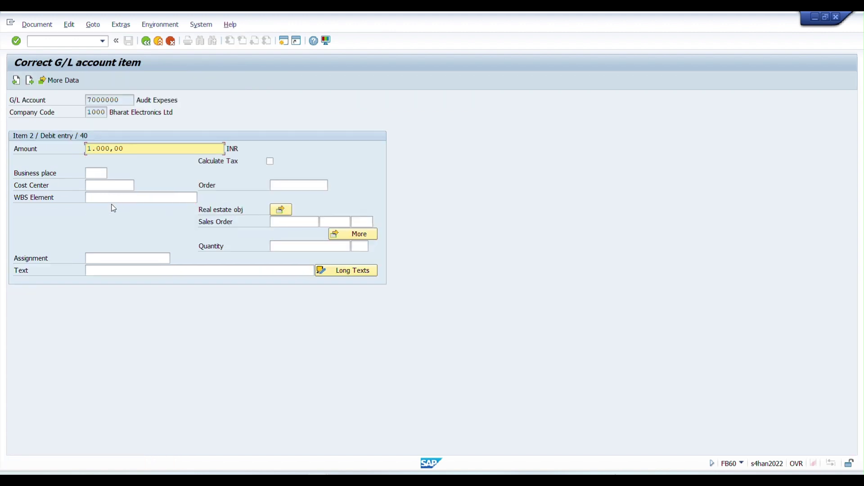
{"action": "left_click", "coordinate": [108, 185]}
{"action": "left_click", "coordinate": [111, 193]}
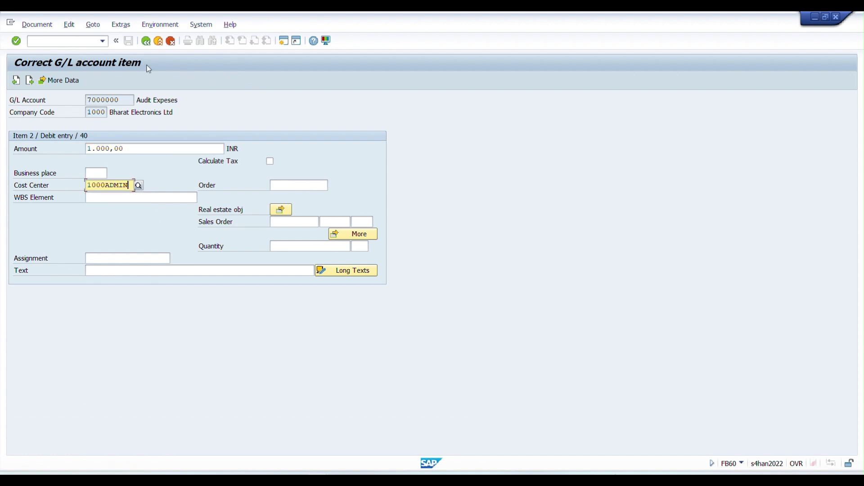
{"action": "left_click", "coordinate": [146, 41]}
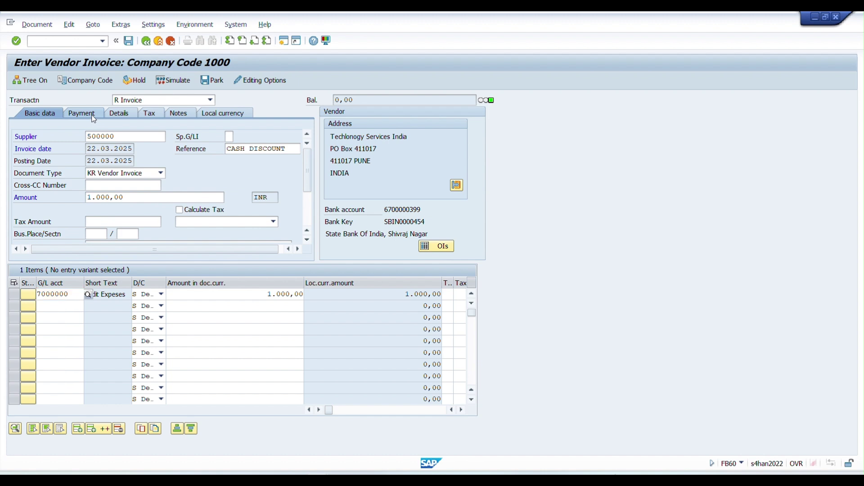
- Examine the invoice's payment terms, payment method and payment block, and compare them with the Z006 configuration
{"action": "key", "text": "Return"}
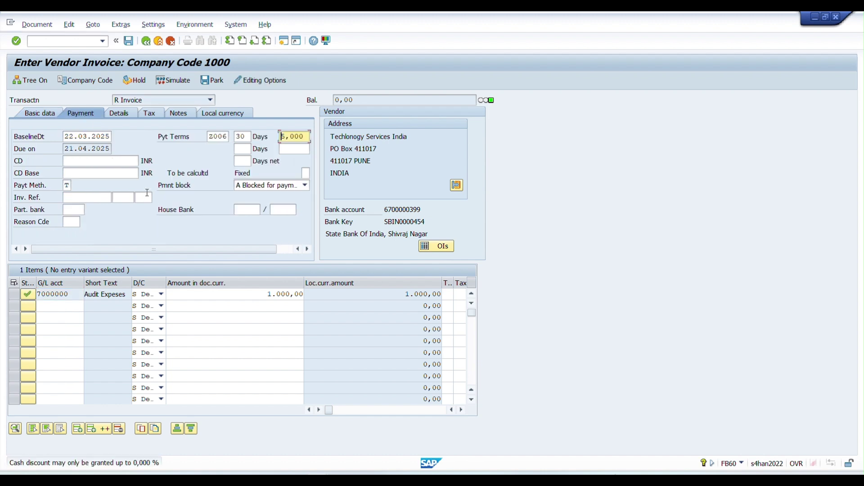
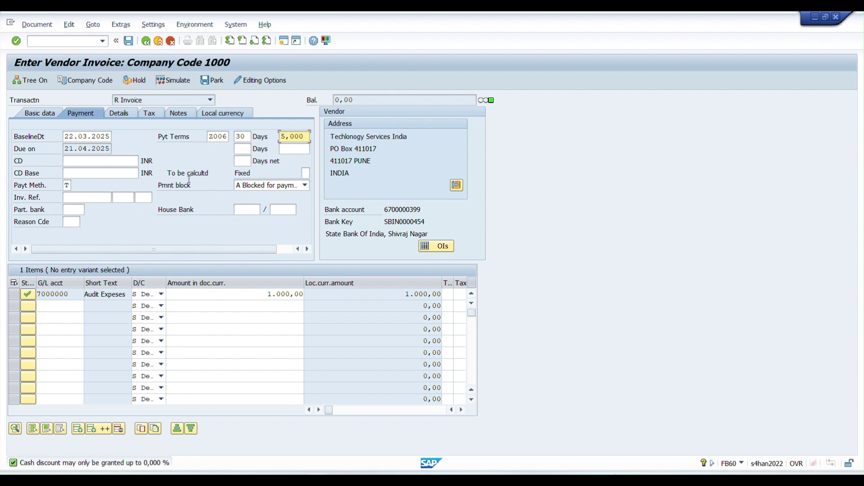
{"action": "left_click", "coordinate": [18, 189]}
{"action": "left_click", "coordinate": [66, 185]}
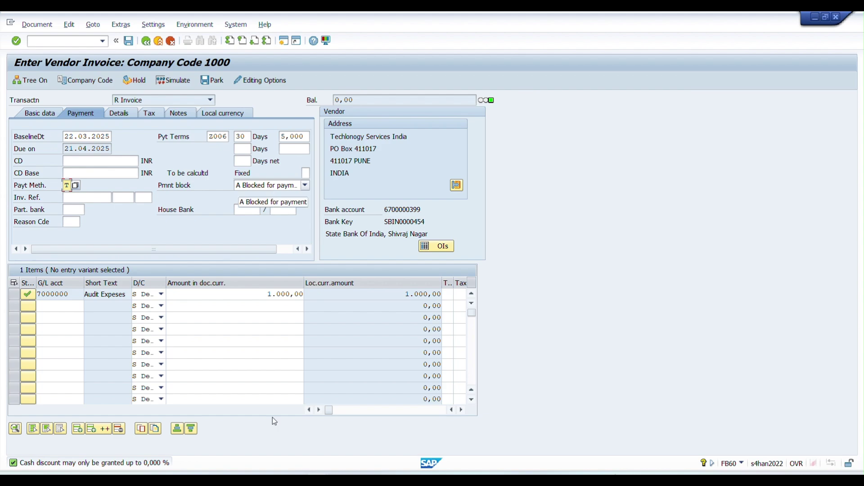
{"action": "mouse_move", "coordinate": [281, 442]}
{"action": "left_click", "coordinate": [164, 428]}
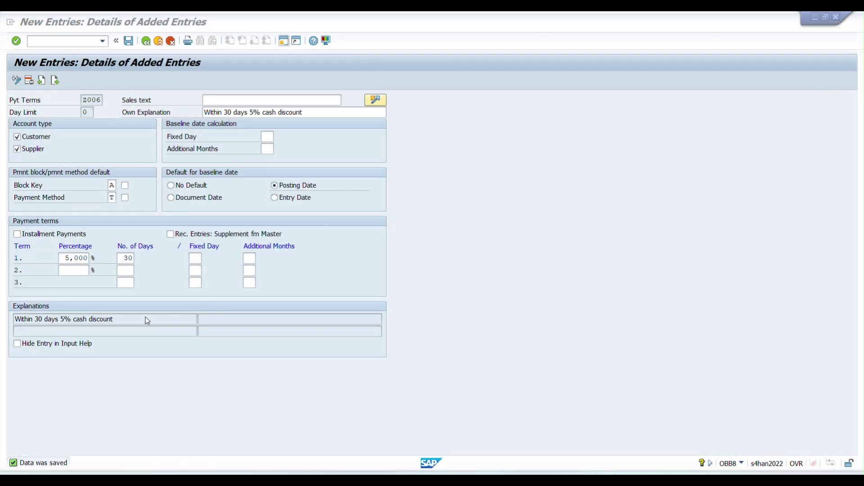
{"action": "mouse_move", "coordinate": [430, 433]}
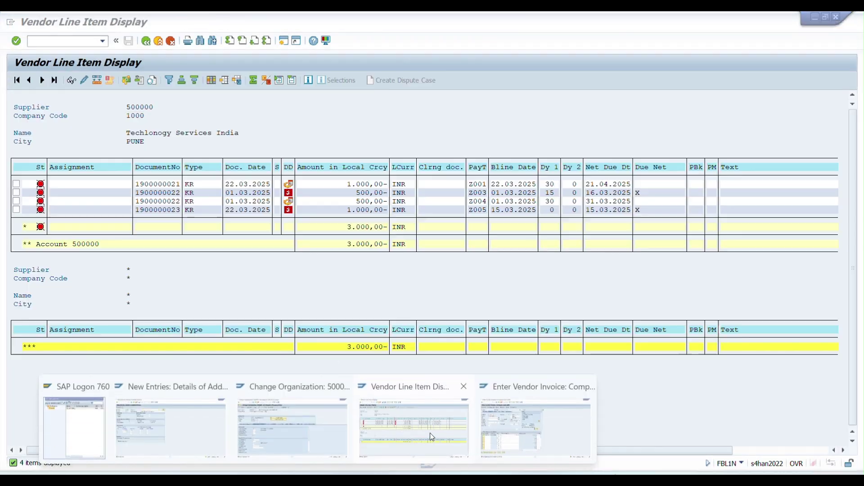
{"action": "left_click", "coordinate": [554, 425]}
- Change the invoice's payment block to Free for payment and try to post the invoice
{"action": "left_click", "coordinate": [263, 185]}
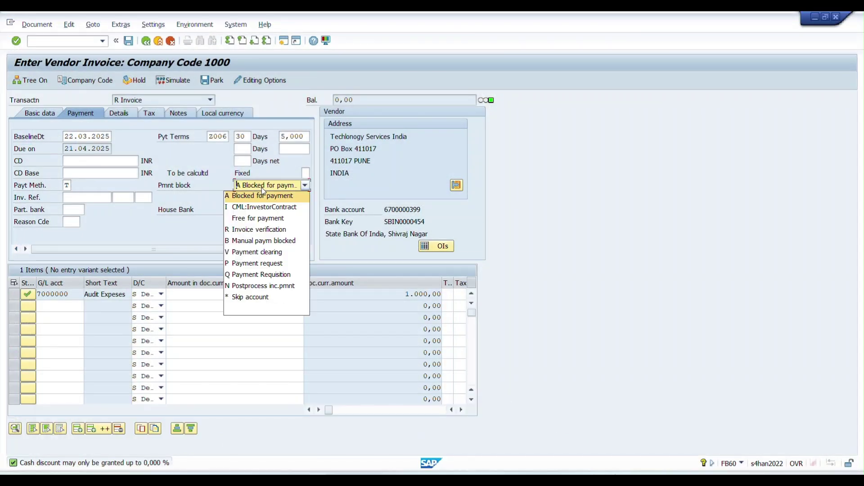
{"action": "left_click", "coordinate": [252, 310]}
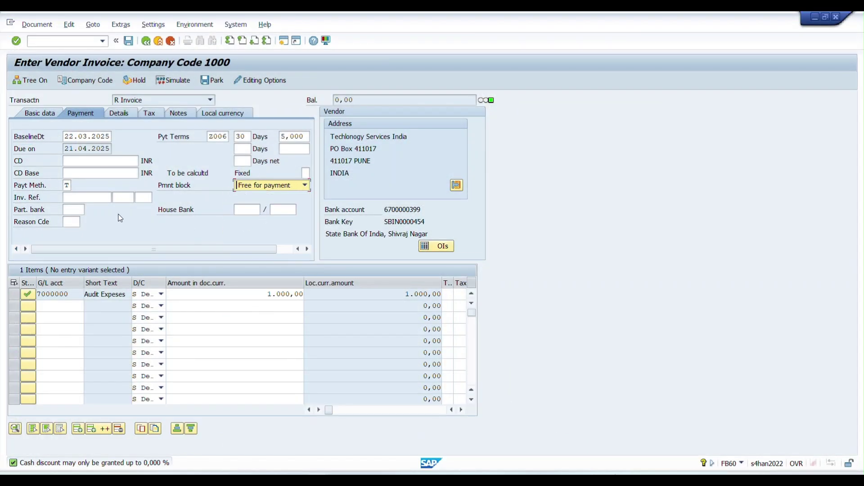
{"action": "left_click", "coordinate": [128, 41]}
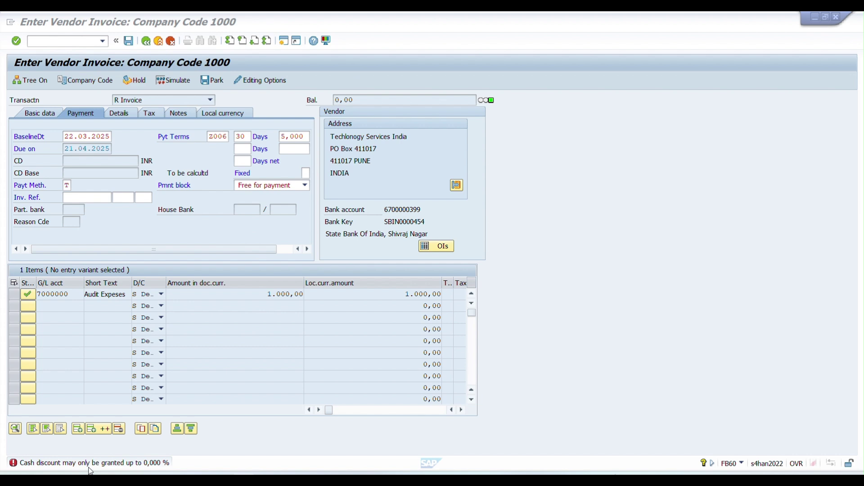
- Read the detailed help for the cash discount error, including the procedure for resolving it
{"action": "left_click", "coordinate": [208, 427]}
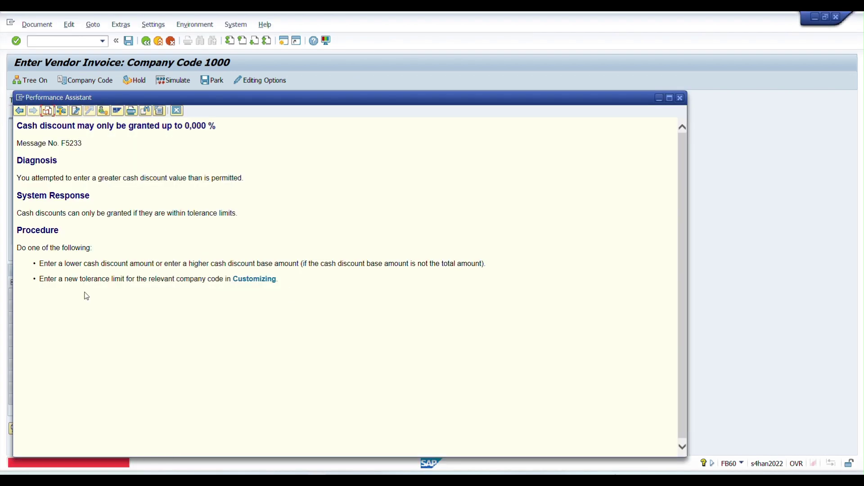
{"action": "left_click_drag", "start_coordinate": [64, 279], "coordinate": [233, 281]}
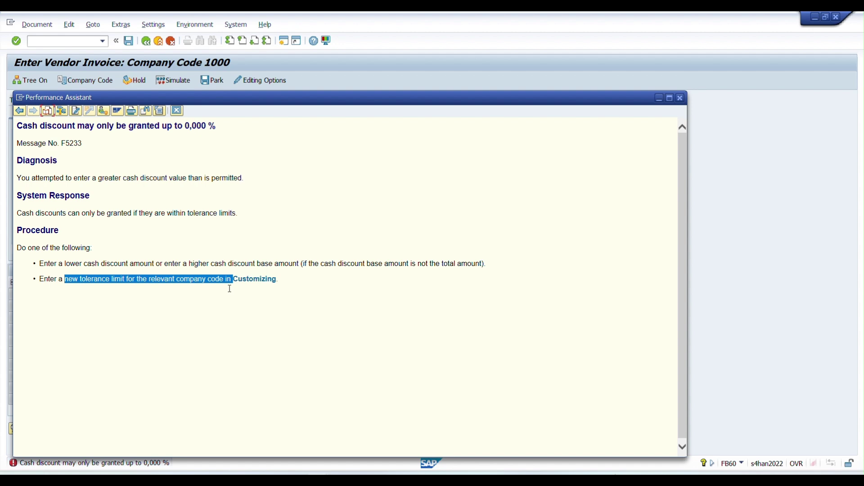
{"action": "left_click", "coordinate": [178, 111]}
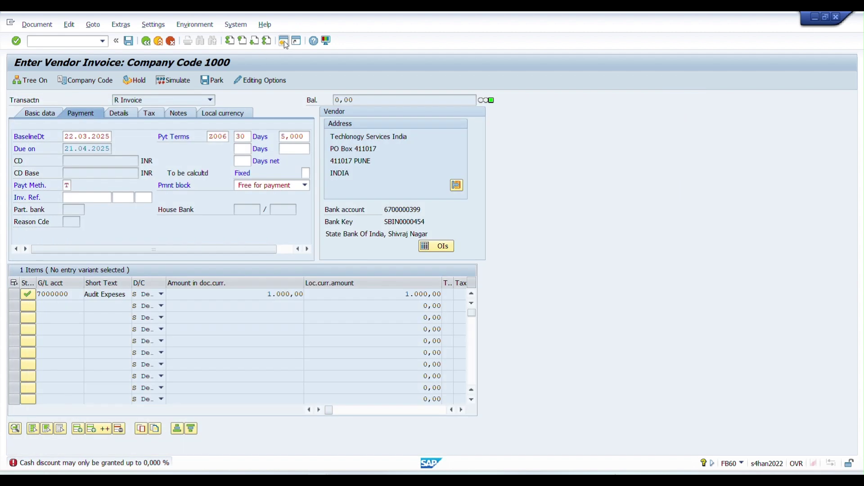
- Open the FI tolerance groups for users (transaction OBA4) in a new session
{"action": "left_click", "coordinate": [283, 41]}
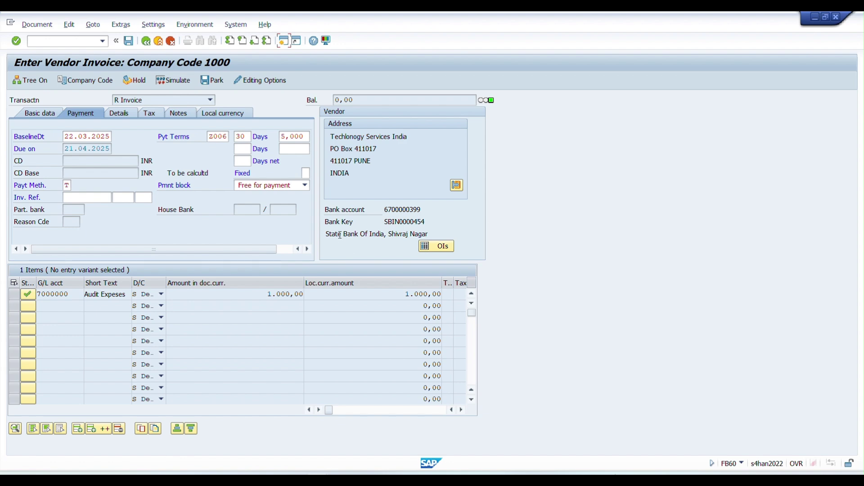
{"action": "type", "text": "OBA"}
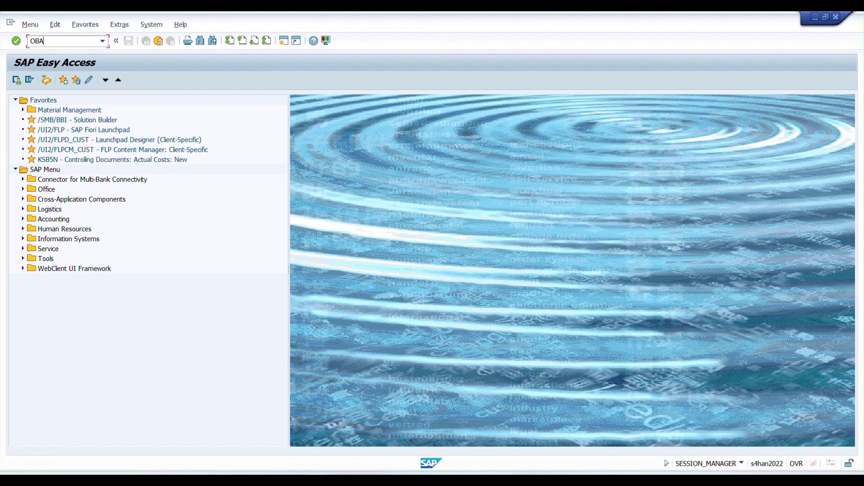
{"action": "type", "text": "4"}
{"action": "key", "text": "Return"}
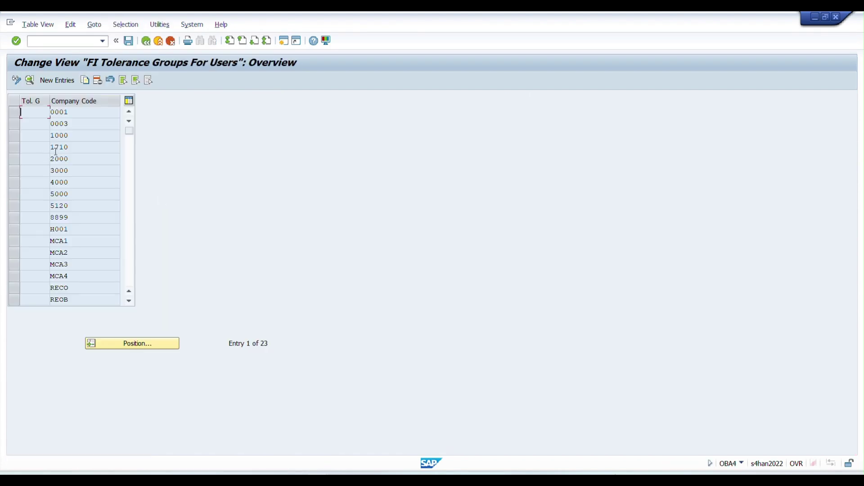
- Set the cash discount per line item to 10% in company code 1000's tolerance group and save it
{"action": "double_click", "coordinate": [75, 135]}
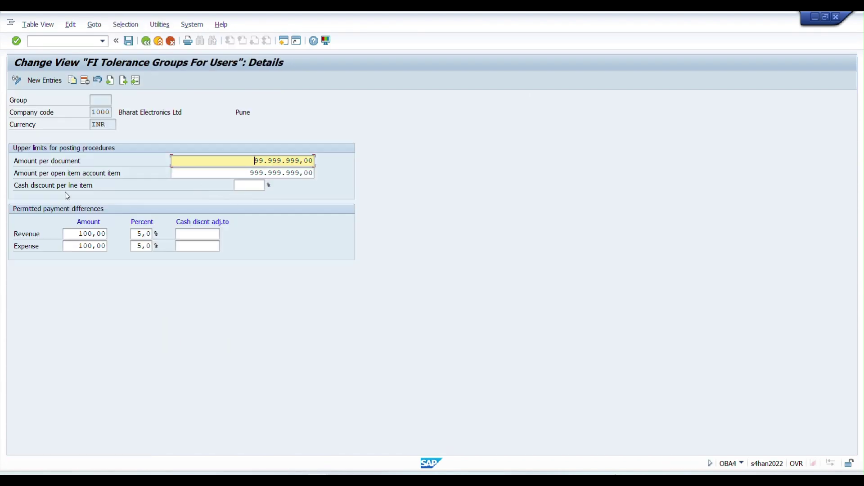
{"action": "left_click", "coordinate": [249, 186]}
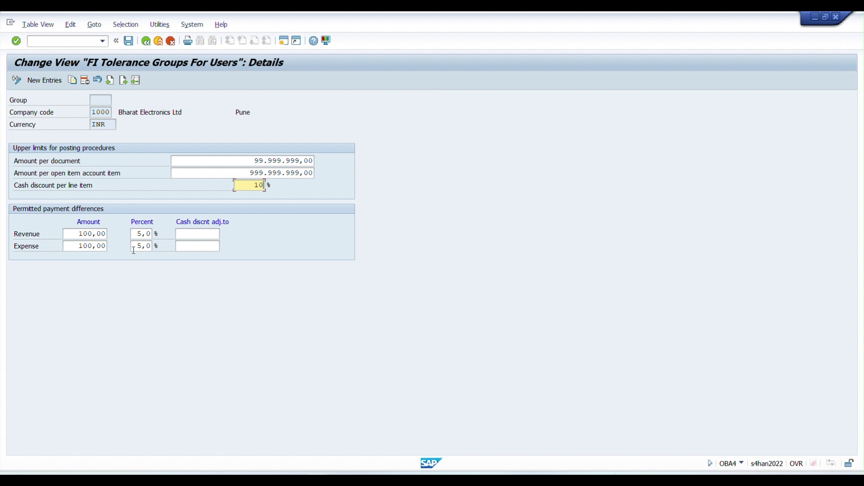
{"action": "left_click", "coordinate": [129, 41]}
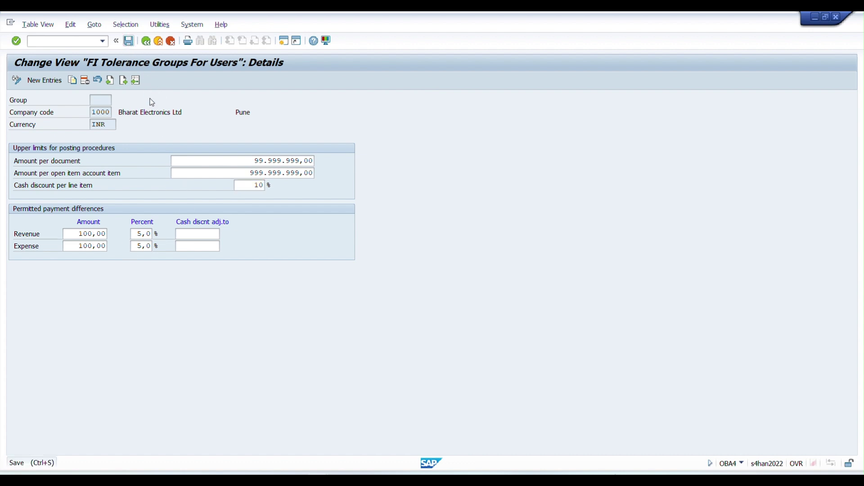
{"action": "left_click", "coordinate": [210, 199]}
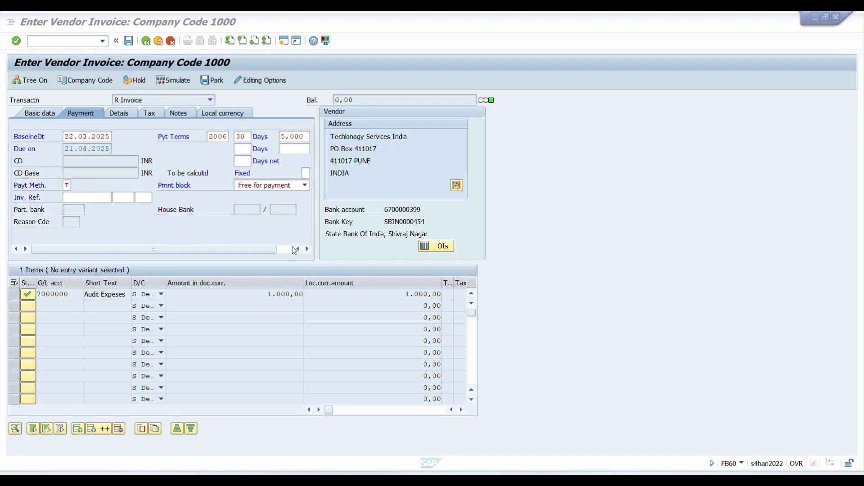
- Recheck the open vendor invoice against the tolerance limit and review the help for its cash discount error
{"action": "left_click", "coordinate": [245, 195]}
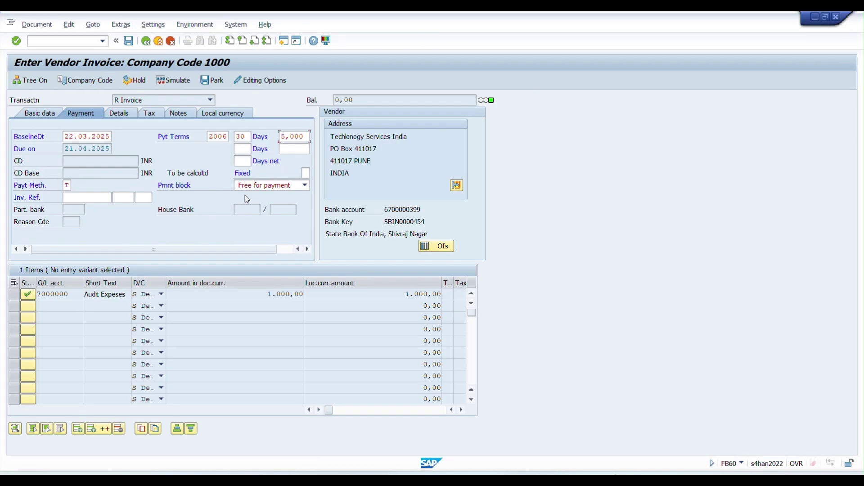
{"action": "key", "text": "Return"}
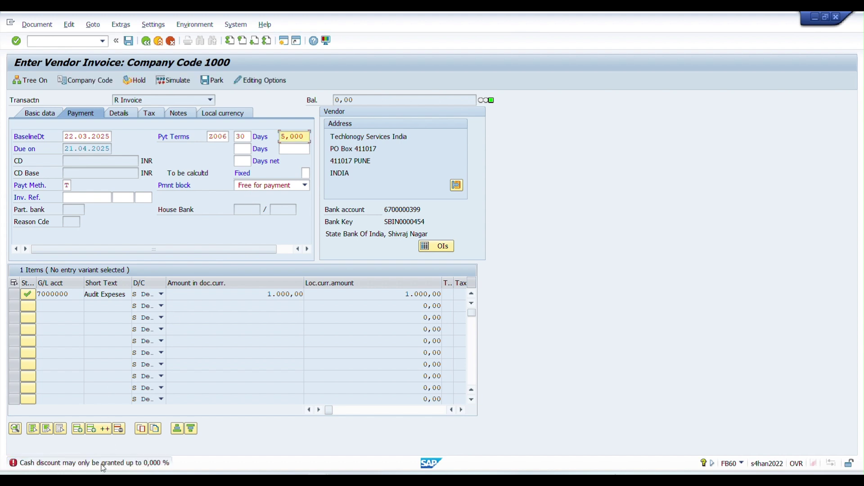
{"action": "key", "text": "Return"}
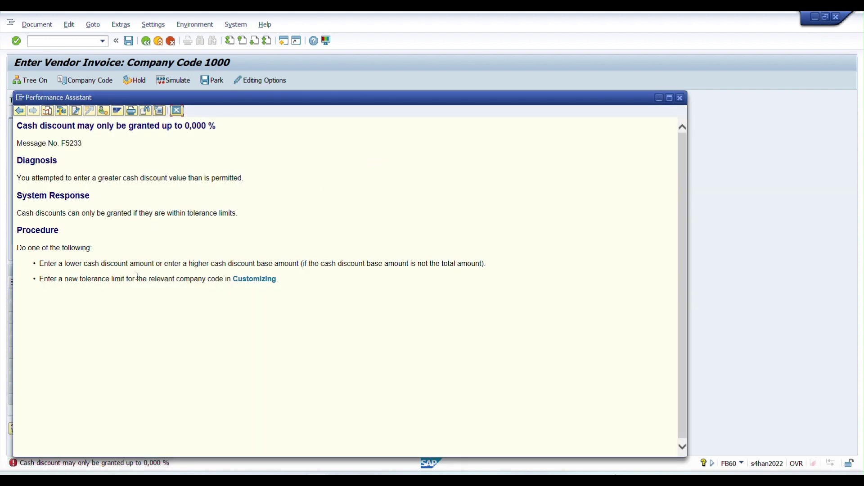
{"action": "left_click", "coordinate": [263, 281]}
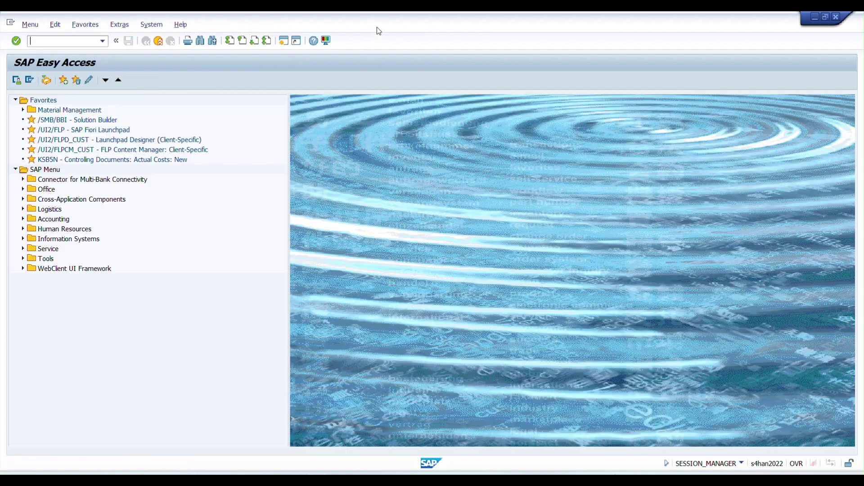
- Start a vendor invoice in FB60 for supplier Techlonogy Services India, dated 22.03.2025, reference "Cash discount", amount 1.000,00 INR, business place MH01
{"action": "left_click", "coordinate": [53, 44]}
{"action": "key", "text": "Return"}
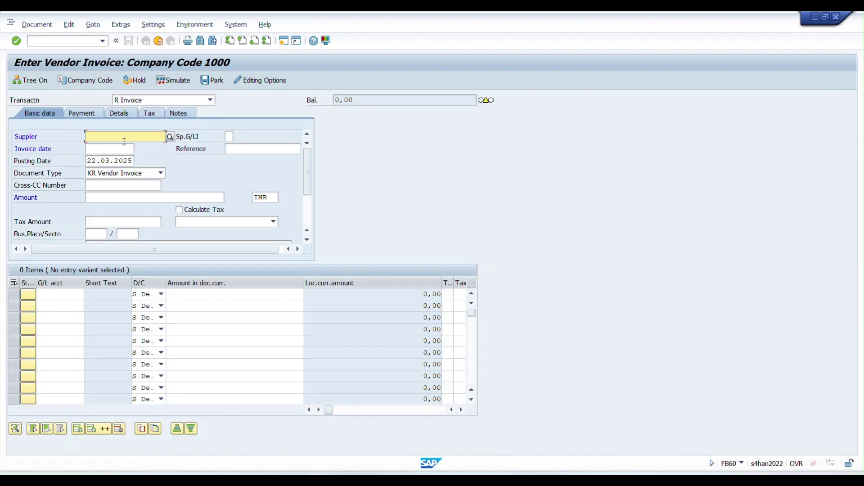
{"action": "type", "text": "500000"}
{"action": "key", "text": "Tab"}
{"action": "type", "text": "22.03.2025"}
{"action": "left_click", "coordinate": [238, 150]}
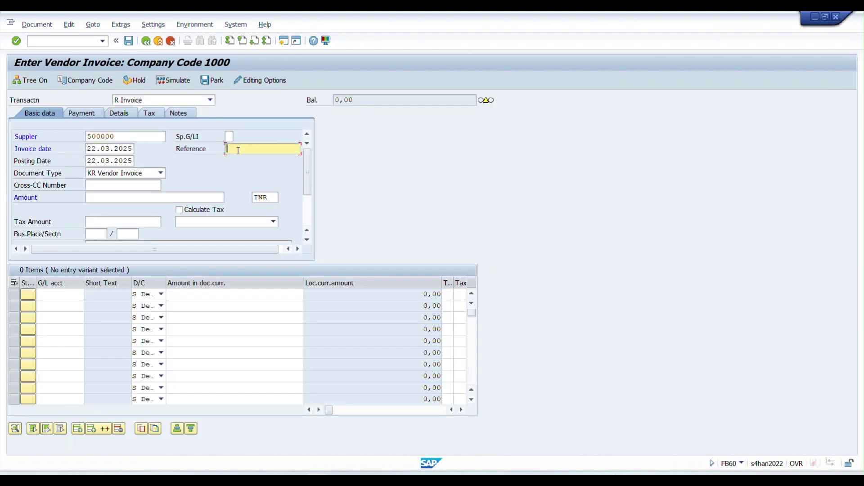
{"action": "type", "text": "Cash discount"}
{"action": "left_click", "coordinate": [116, 196]}
{"action": "type", "text": "1.000,00"}
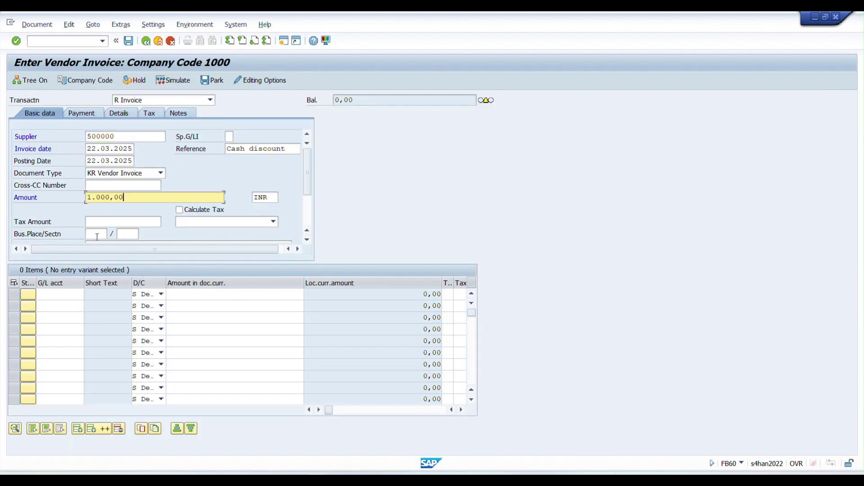
{"action": "left_click", "coordinate": [100, 234]}
{"action": "type", "text": "MH01"}
- Add a debit line for G/L account 7000000 with amount 1000 and assign it to cost center 1000ADMIN
{"action": "left_click", "coordinate": [65, 291]}
{"action": "type", "text": "7000000"}
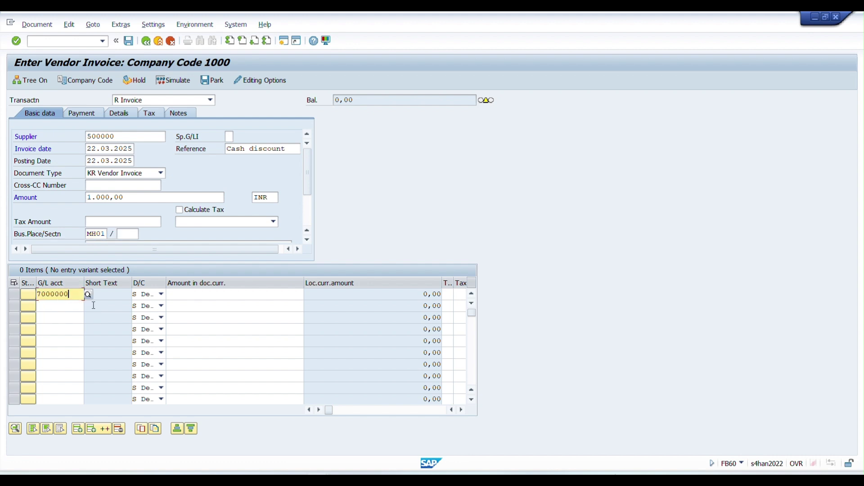
{"action": "left_click", "coordinate": [293, 292]}
{"action": "left_click", "coordinate": [294, 305]}
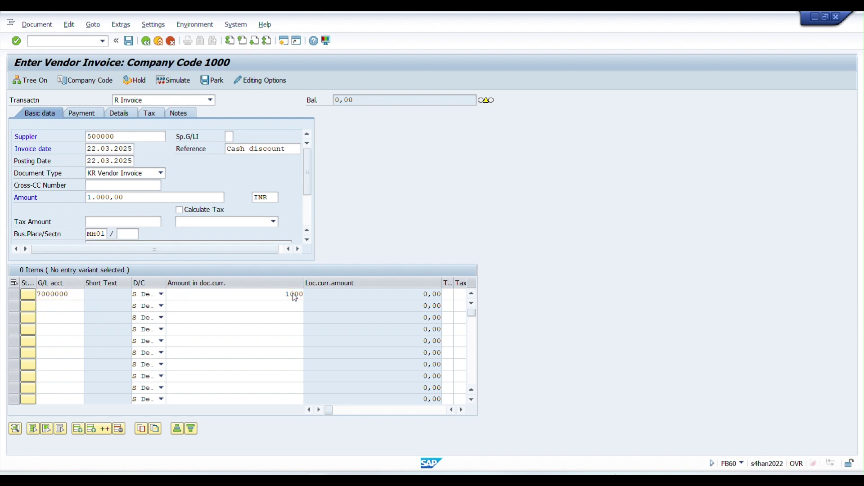
{"action": "key", "text": "Return"}
{"action": "left_click", "coordinate": [92, 183]}
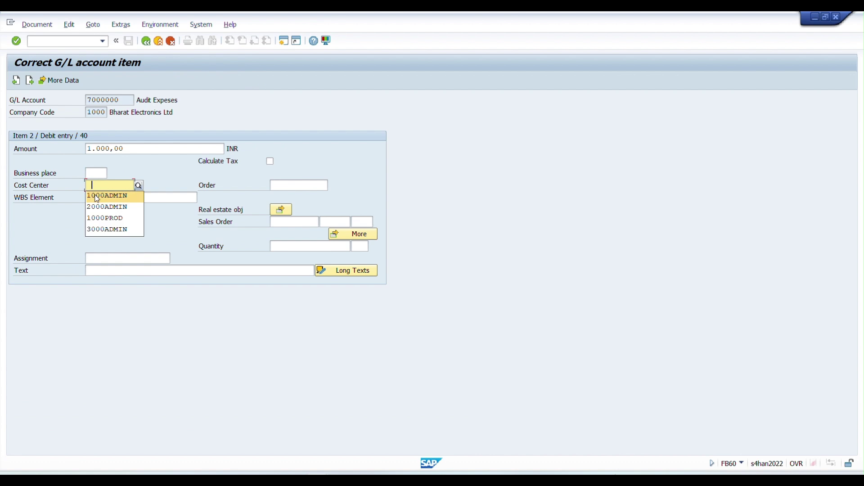
{"action": "left_click", "coordinate": [106, 193]}
{"action": "left_click", "coordinate": [145, 41]}
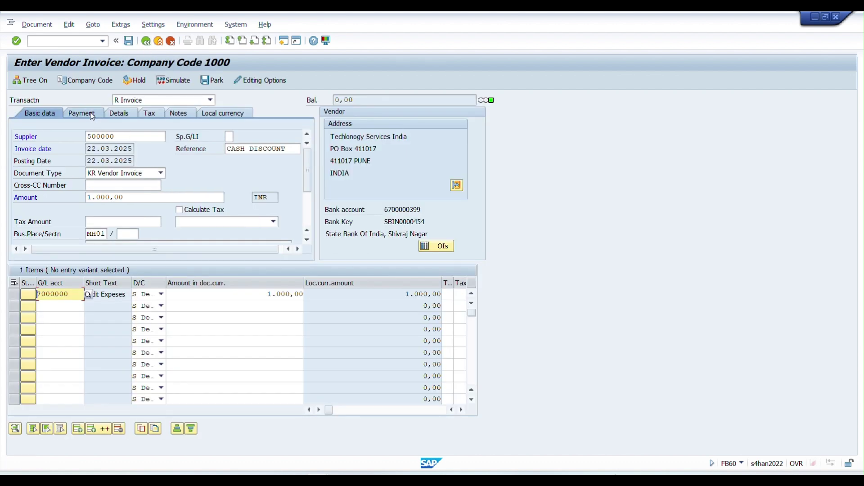
- Set the invoice's payment block to Free for payment and post the invoice
{"action": "left_click", "coordinate": [92, 116]}
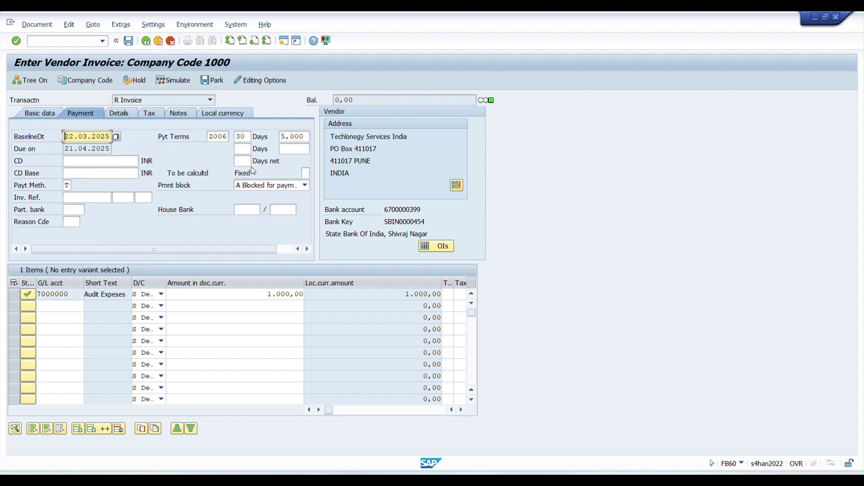
{"action": "left_click", "coordinate": [305, 185]}
{"action": "left_click", "coordinate": [248, 295]}
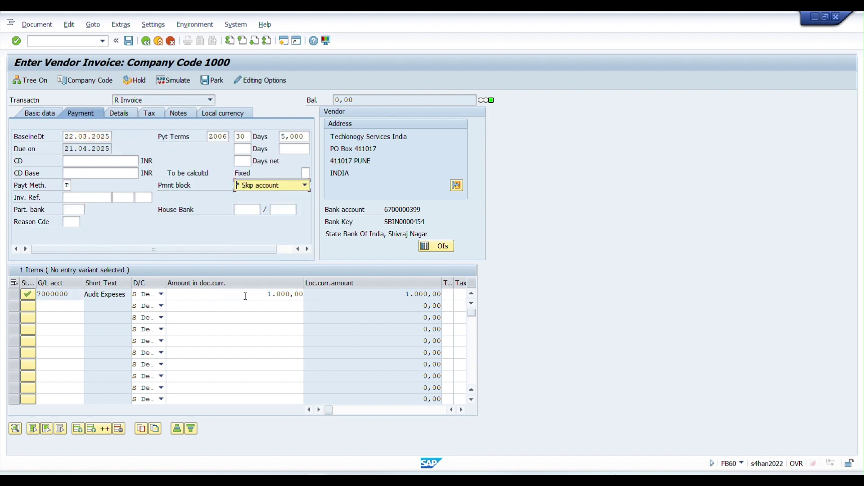
{"action": "left_click", "coordinate": [276, 192]}
{"action": "left_click", "coordinate": [259, 218]}
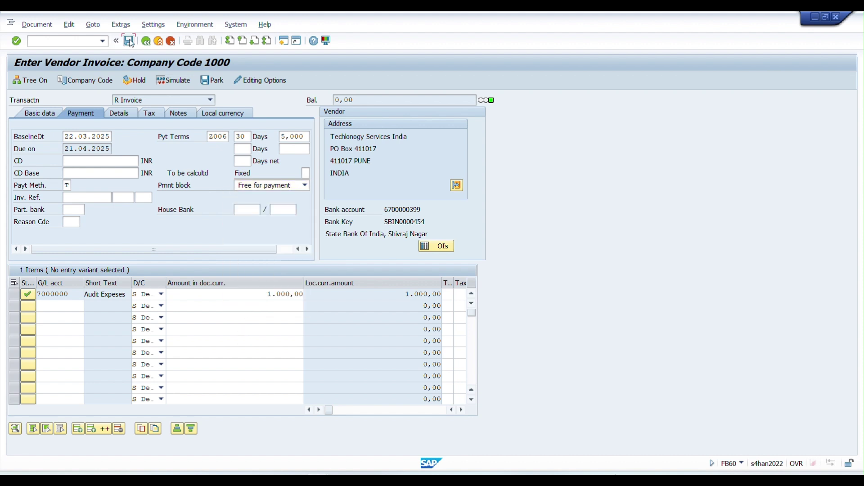
{"action": "left_click", "coordinate": [129, 42]}
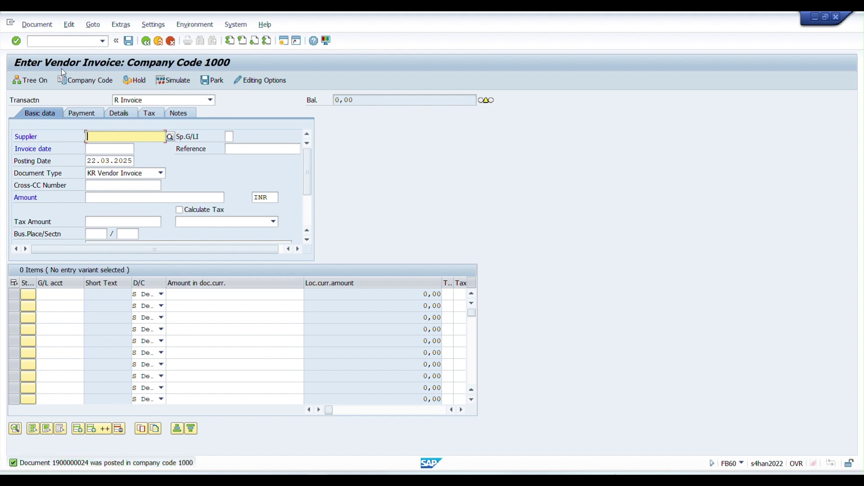
- Open the Cash discount received (SKE) account assignment in transaction FBKP for chart of accounts BELC
{"action": "left_click", "coordinate": [62, 39]}
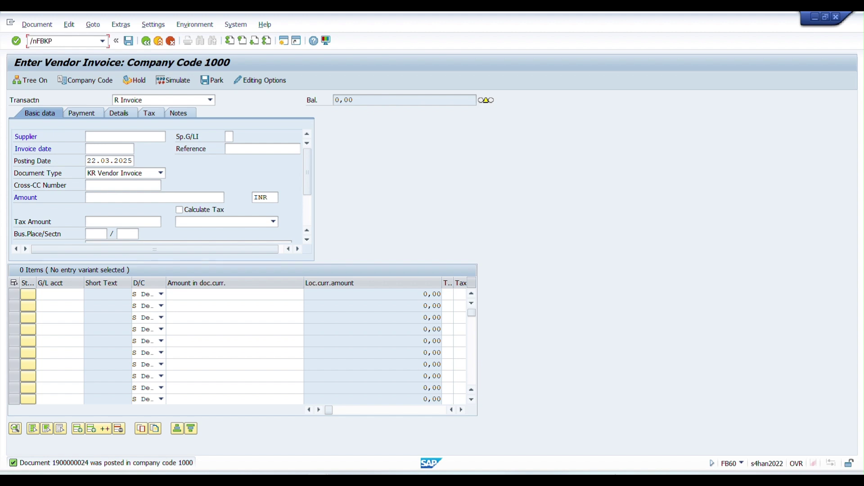
{"action": "type", "text": "/nFBKP"}
{"action": "key", "text": "Return"}
{"action": "left_click", "coordinate": [69, 197]}
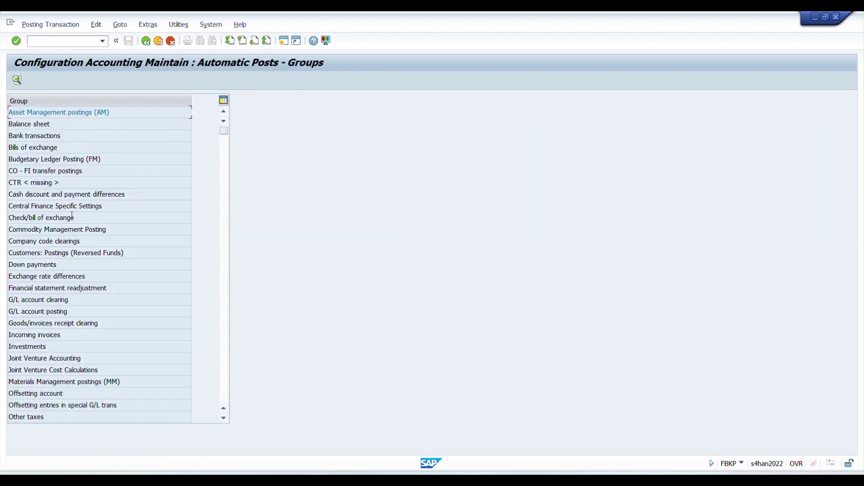
{"action": "double_click", "coordinate": [73, 196]}
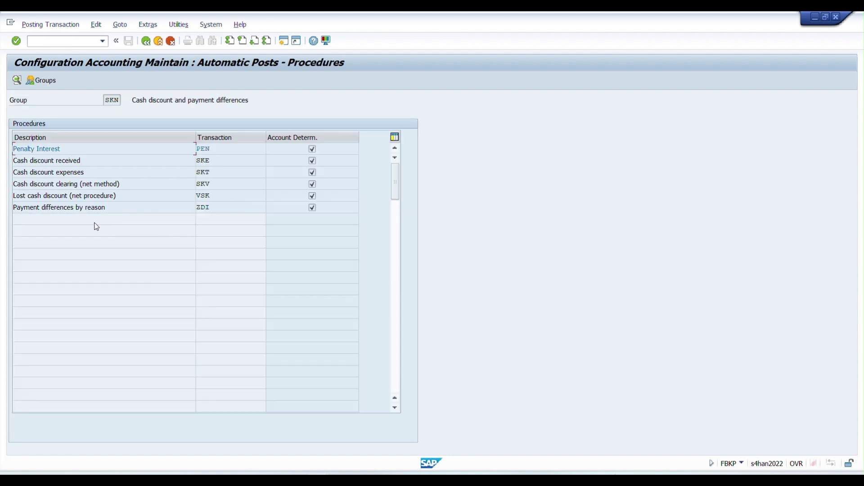
{"action": "double_click", "coordinate": [57, 161]}
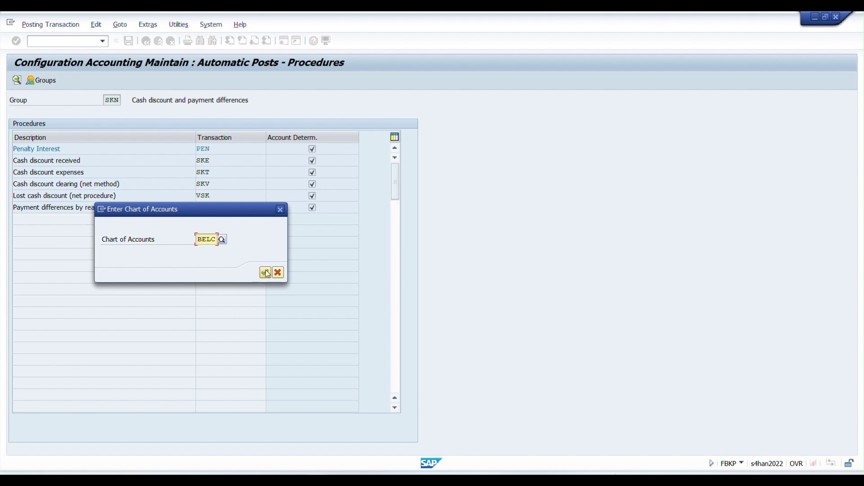
{"action": "left_click", "coordinate": [267, 272]}
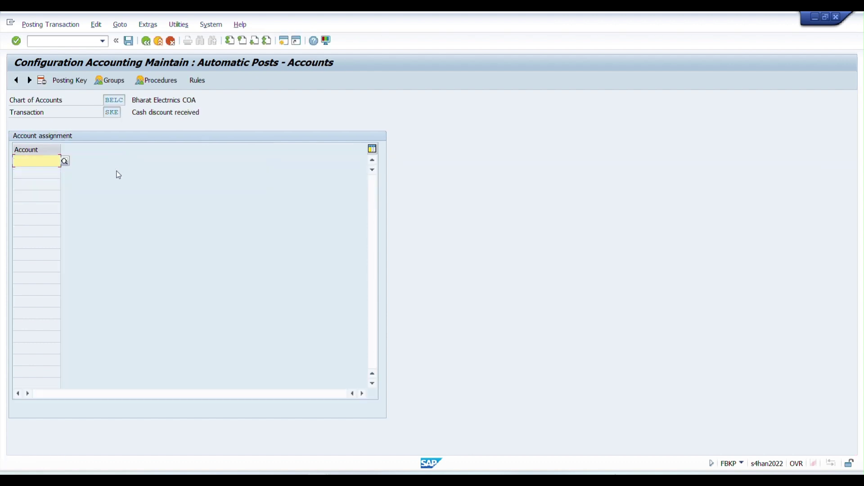
- Search the G/L accounts for "*disc", assign account 5090099 to cash discount received, and save in customizing request A4HK900022
{"action": "left_click", "coordinate": [64, 162]}
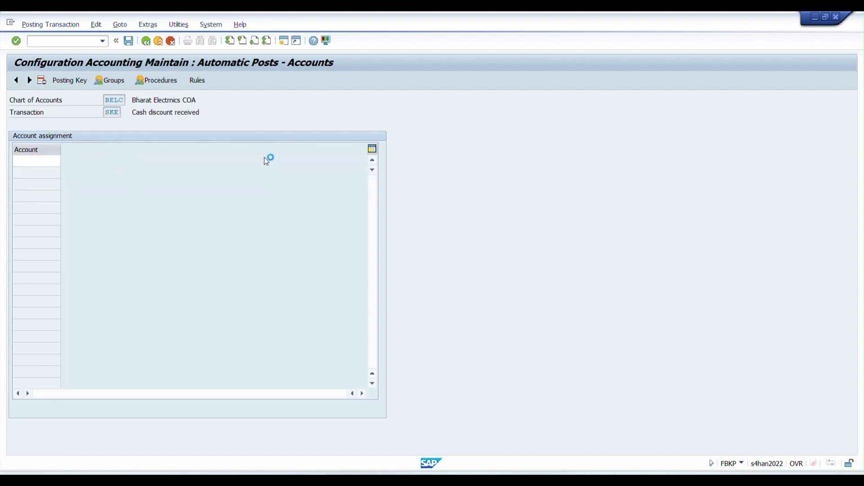
{"action": "left_click", "coordinate": [151, 172]}
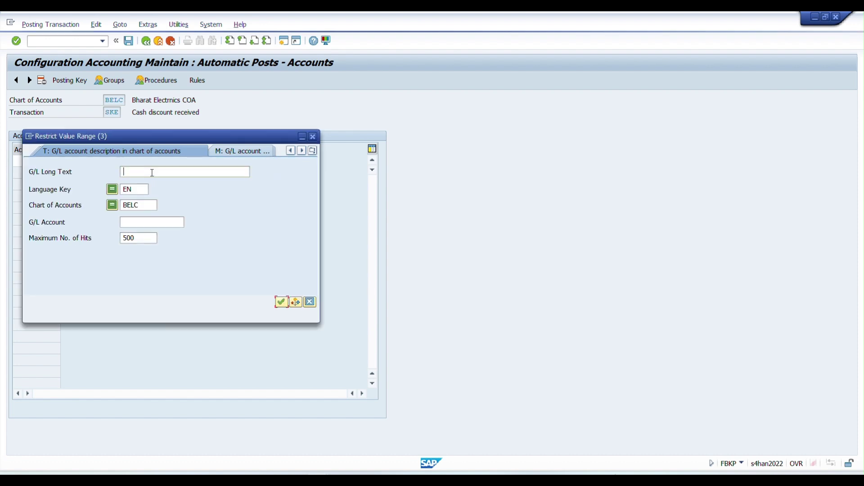
{"action": "type", "text": "*disc"}
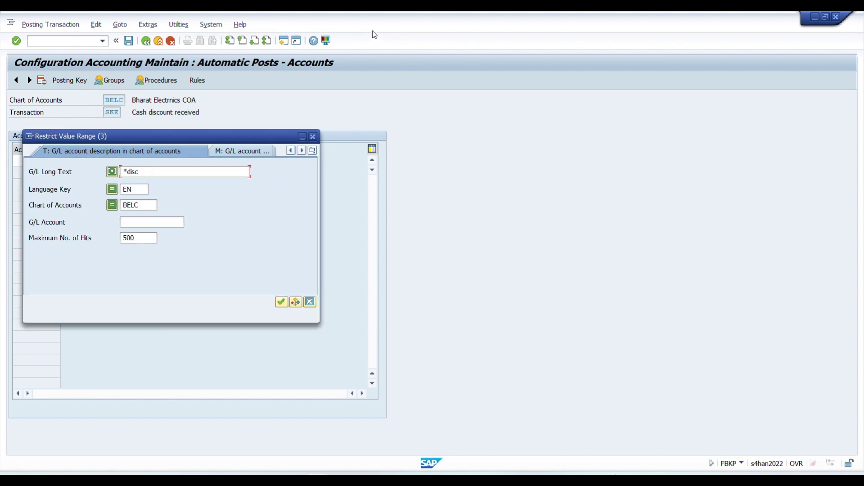
{"action": "key", "text": "Return"}
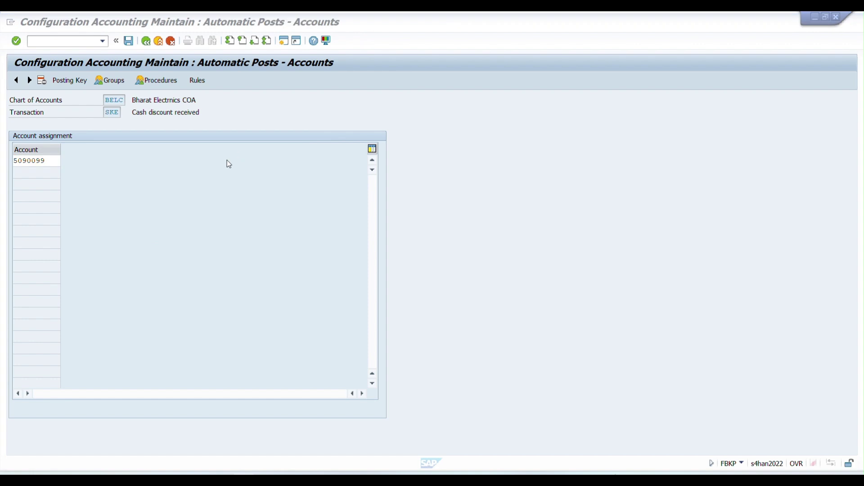
{"action": "left_click", "coordinate": [128, 41]}
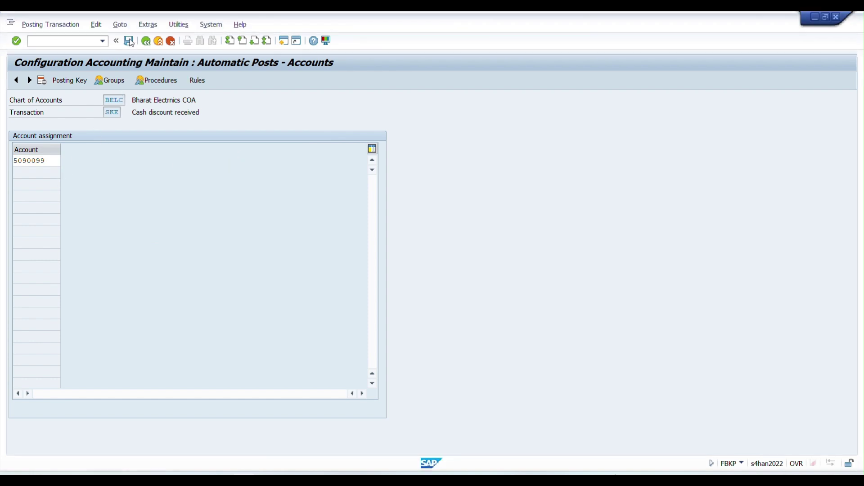
{"action": "left_click", "coordinate": [210, 199]}
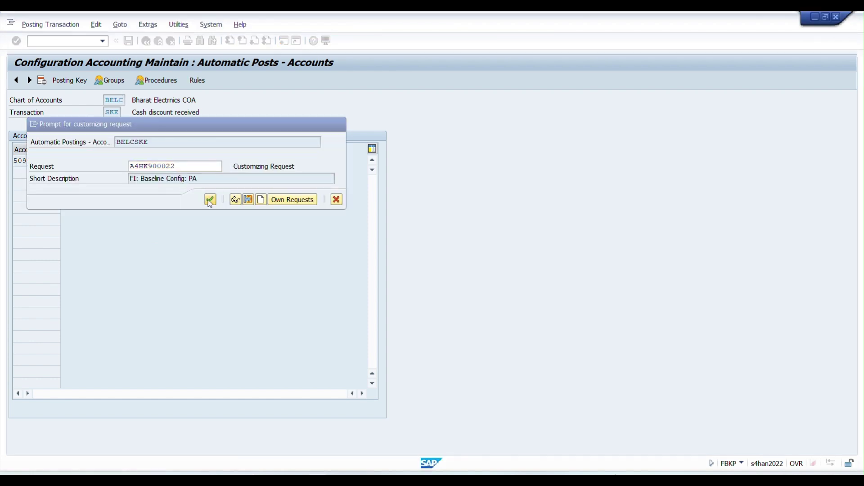
- Start an outgoing payment in transaction F-53 with document date 22.03.2025 and reference "Vendor Pay"
{"action": "left_click", "coordinate": [75, 42]}
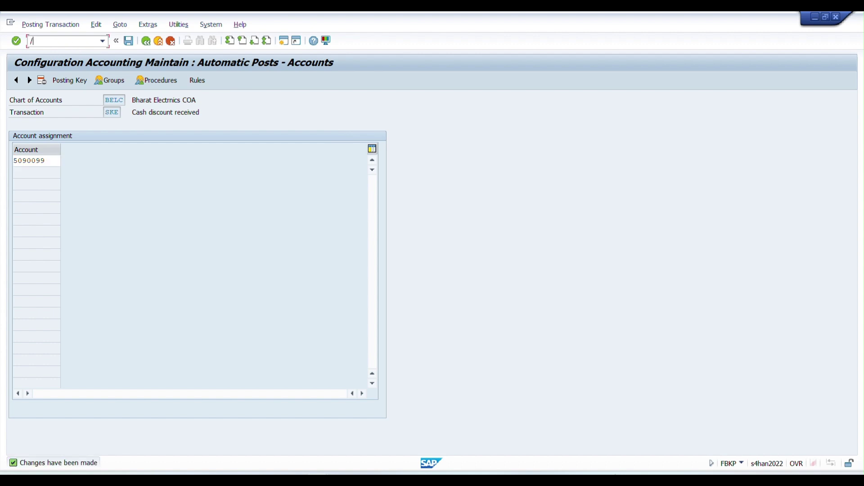
{"action": "type", "text": "/nF-53"}
{"action": "key", "text": "Return"}
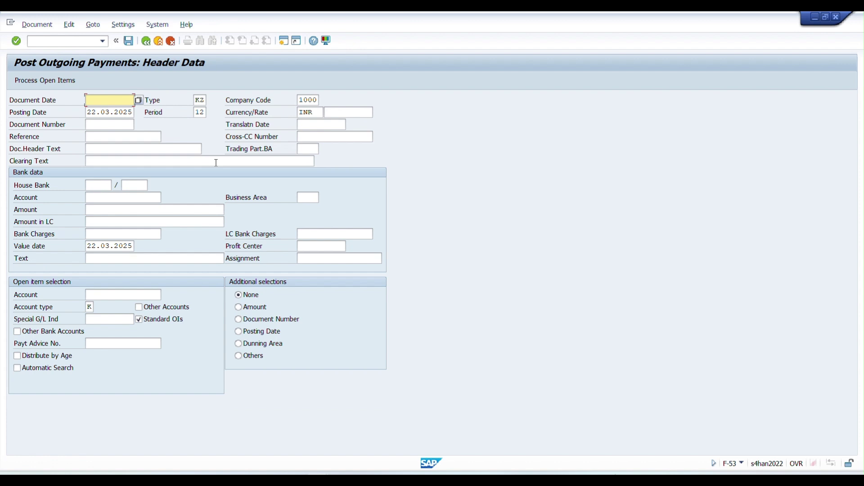
{"action": "left_click", "coordinate": [87, 112]}
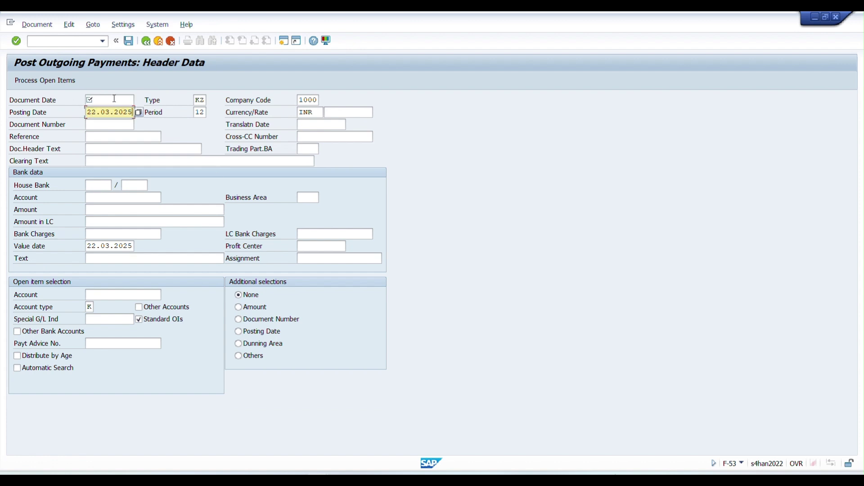
{"action": "left_click", "coordinate": [113, 99]}
{"action": "left_click", "coordinate": [114, 137]}
{"action": "type", "text": "Vendor Pay"}
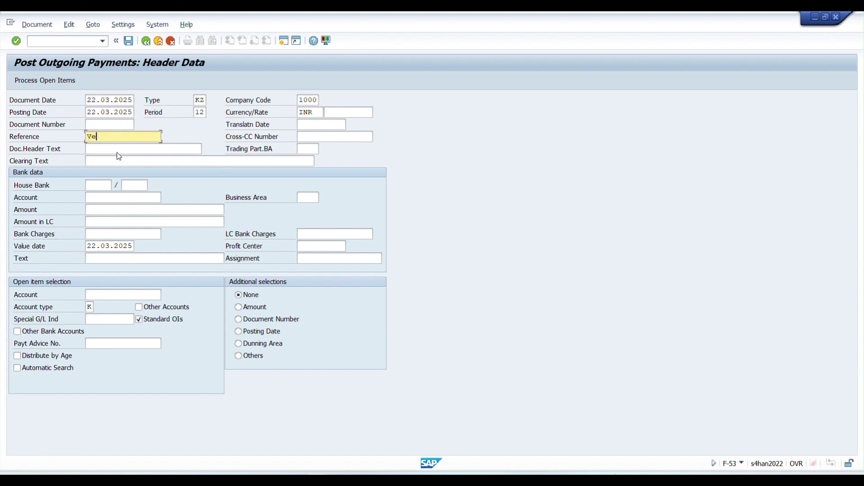
- Enter the payment's bank data: house bank ICICI / ICIC1, G/L account 4213102, and amount 1000
{"action": "left_click", "coordinate": [107, 185]}
{"action": "left_click", "coordinate": [104, 200]}
{"action": "left_click", "coordinate": [133, 185]}
{"action": "left_click", "coordinate": [125, 196]}
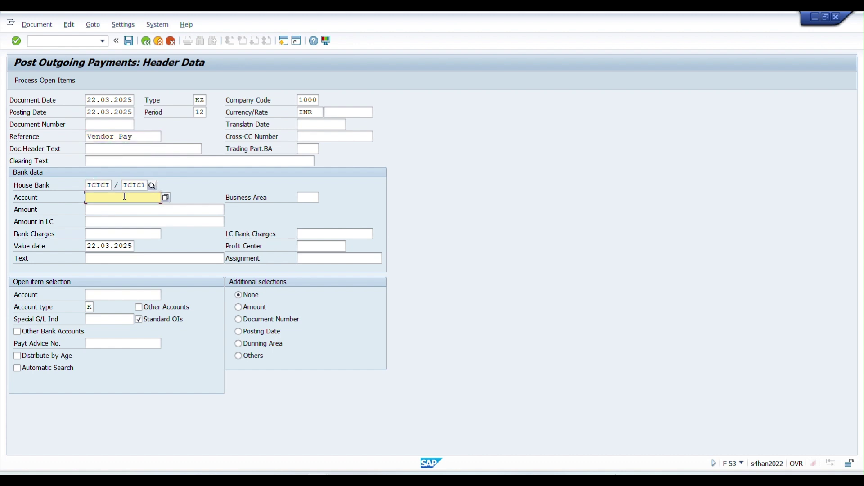
{"action": "left_click", "coordinate": [104, 210]}
{"action": "left_click", "coordinate": [112, 212]}
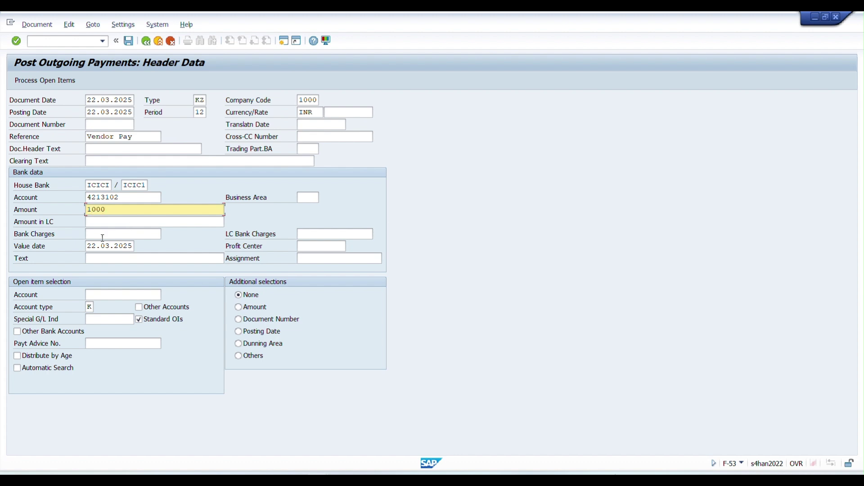
- Select the supplier's account for open items, switch the bank data to HDFC / HDFC1 with G/L account 4213612, and process the open items
{"action": "left_click", "coordinate": [106, 295]}
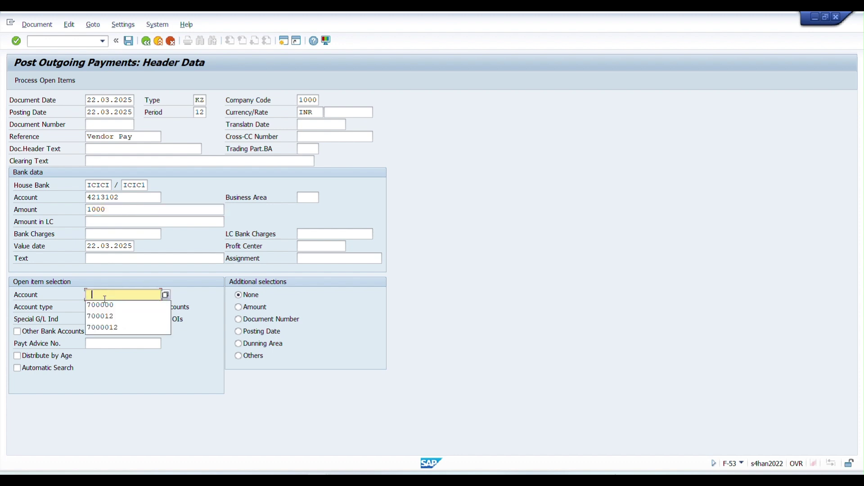
{"action": "left_click", "coordinate": [105, 305]}
{"action": "left_click", "coordinate": [89, 295]}
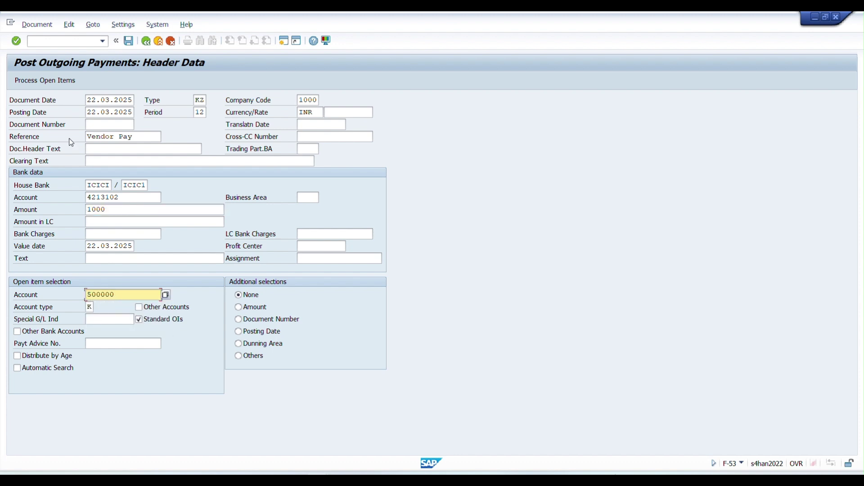
{"action": "left_click", "coordinate": [47, 78]}
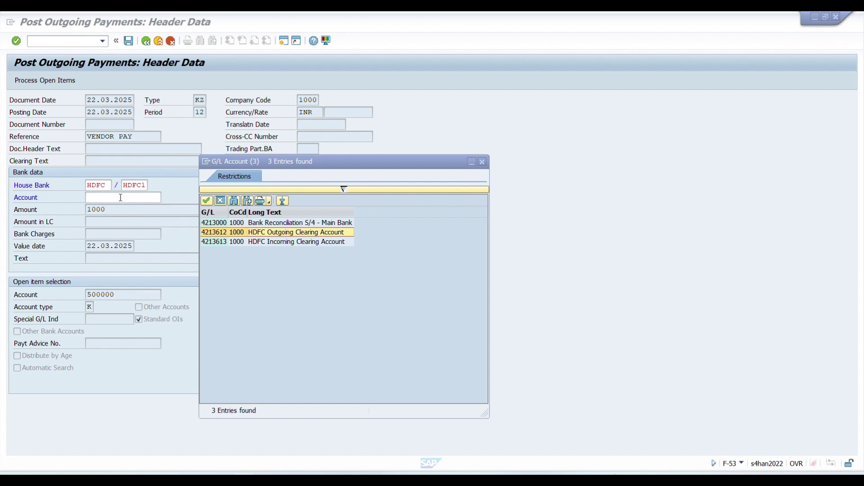
{"action": "double_click", "coordinate": [221, 234]}
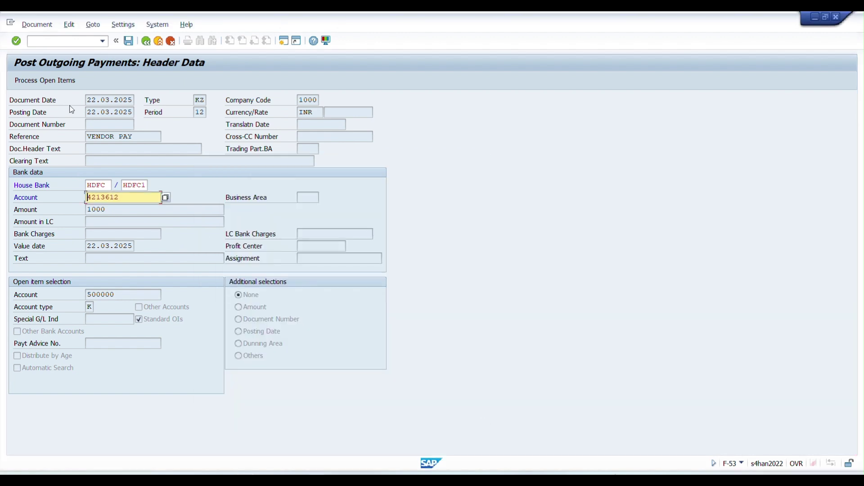
{"action": "left_click", "coordinate": [52, 81]}
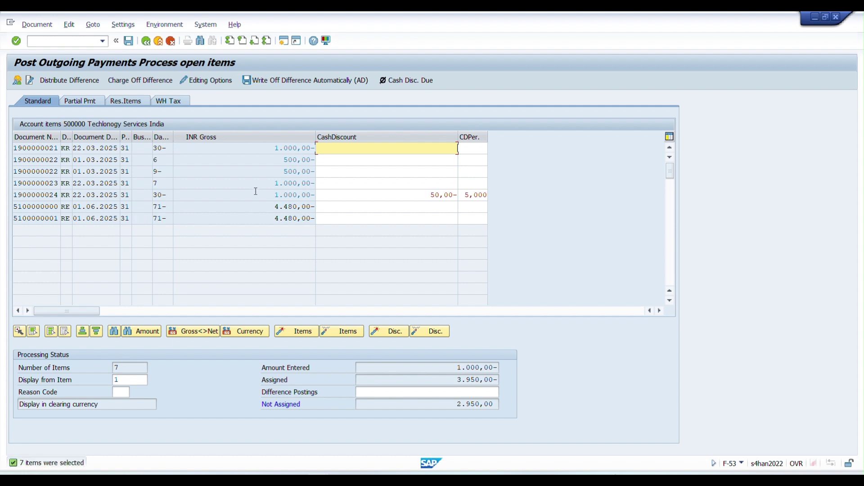
- Deactivate the supplier's other active open items so only the invoice with the 5% cash discount stays assigned
{"action": "left_click", "coordinate": [302, 147]}
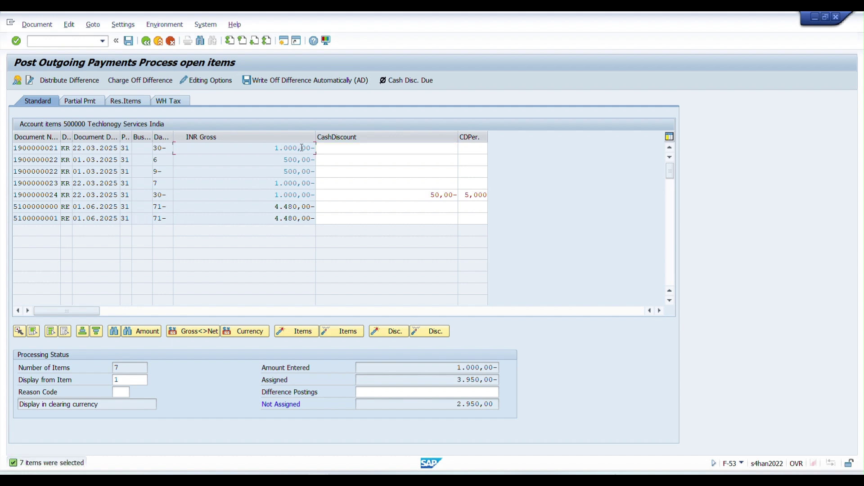
{"action": "double_click", "coordinate": [297, 183]}
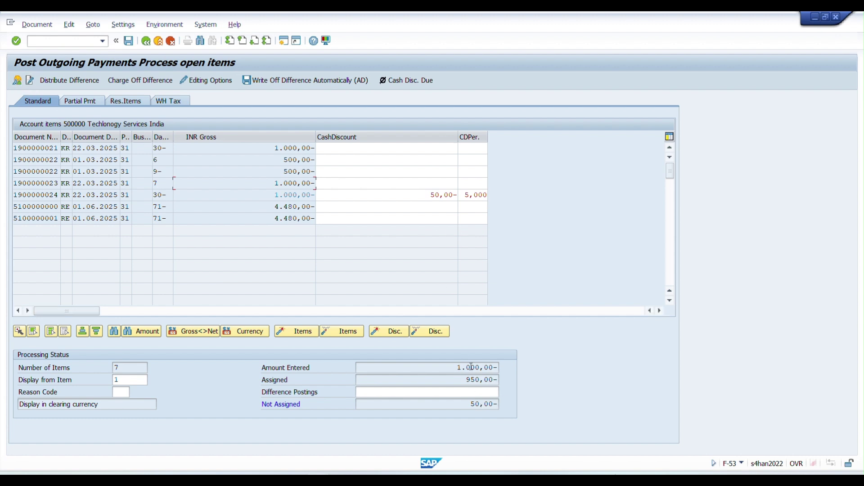
- Recalculate the HDFC outgoing clearing line item's amount with * to match the assigned items, and return to the document overview
{"action": "left_click", "coordinate": [17, 80]}
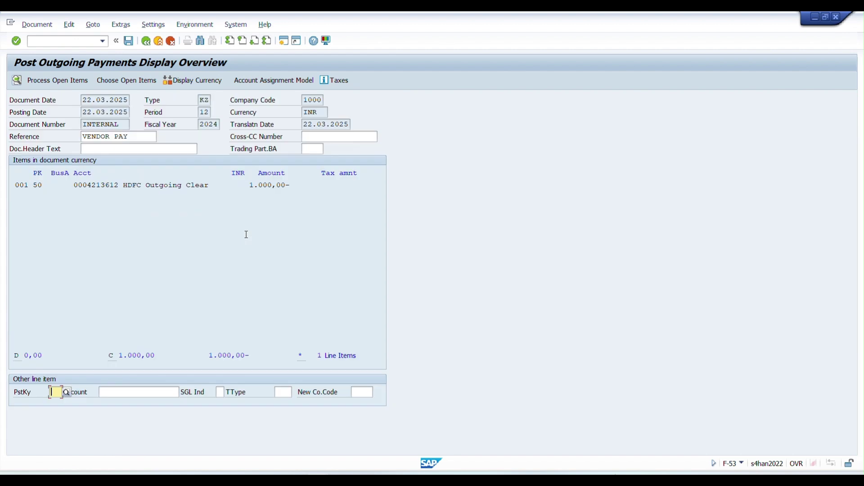
{"action": "double_click", "coordinate": [163, 189]}
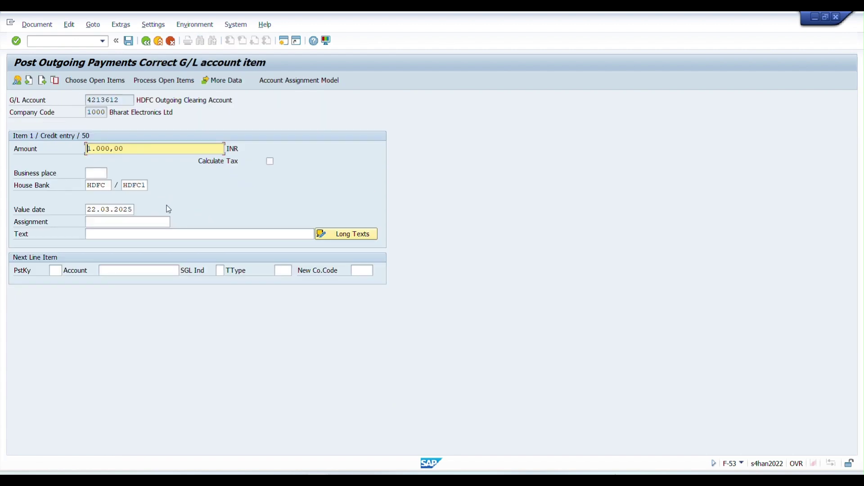
{"action": "key", "text": "ctrl+a"}
{"action": "type", "text": "*"}
{"action": "key", "text": "Return"}
{"action": "left_click", "coordinate": [18, 80]}
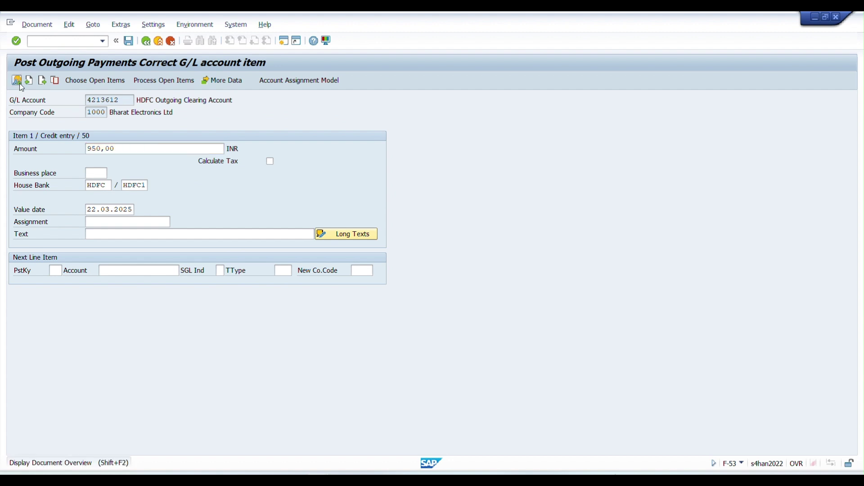
- Simulate the outgoing payment document and acknowledge the CO object information message
{"action": "left_click", "coordinate": [36, 24]}
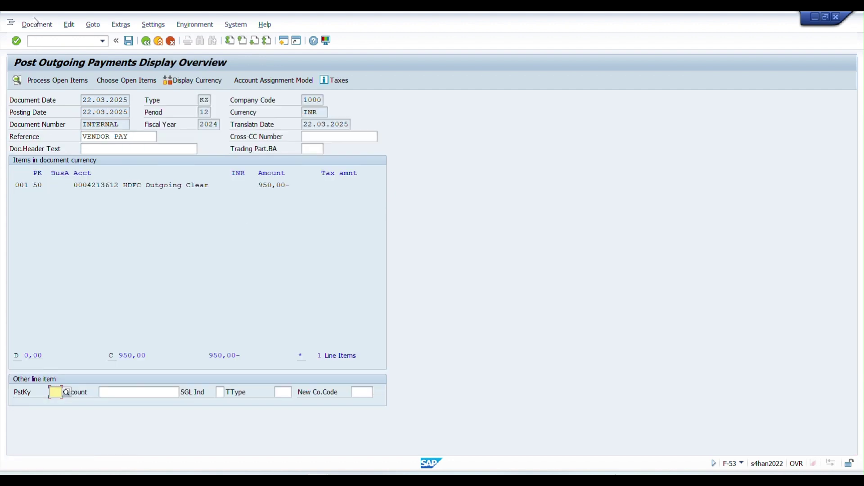
{"action": "left_click", "coordinate": [105, 145]}
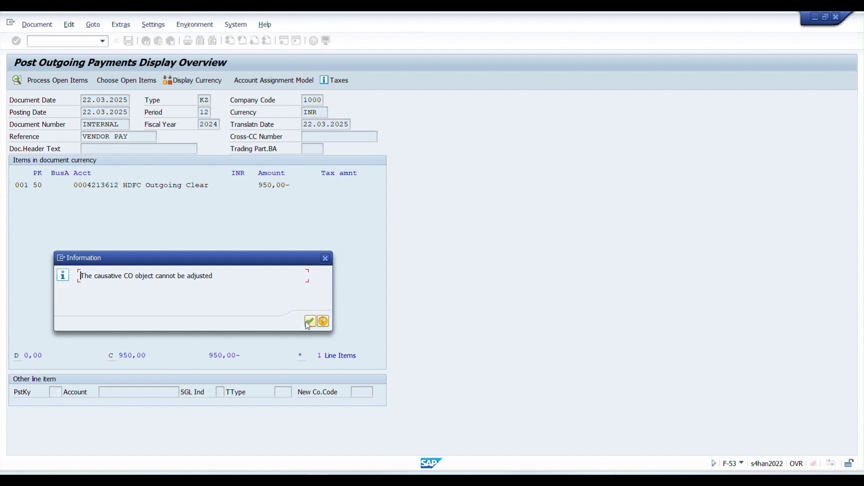
{"action": "left_click", "coordinate": [310, 321]}
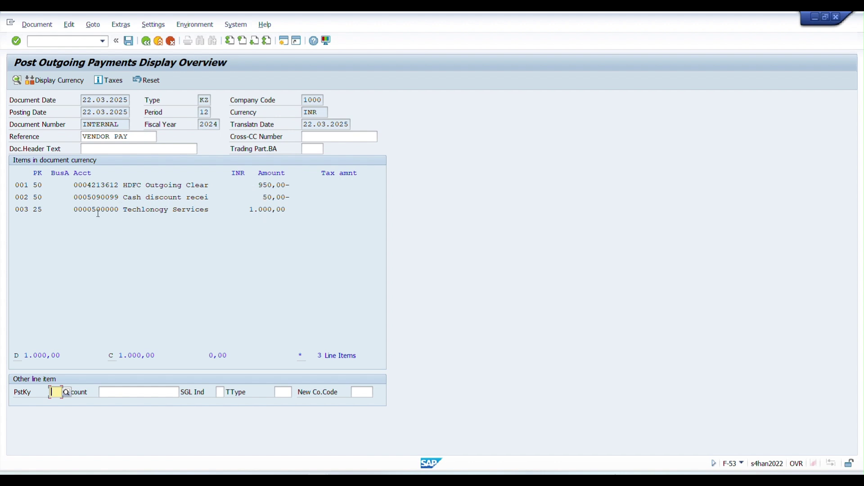
- Review the simulated supplier, bank clearing and cash discount lines, and post the outgoing payment
{"action": "left_click_drag", "start_coordinate": [127, 212], "coordinate": [224, 212]}
{"action": "left_click", "coordinate": [224, 212]}
{"action": "left_click", "coordinate": [237, 212]}
{"action": "left_click_drag", "start_coordinate": [258, 184], "coordinate": [291, 187]}
{"action": "left_click", "coordinate": [291, 190]}
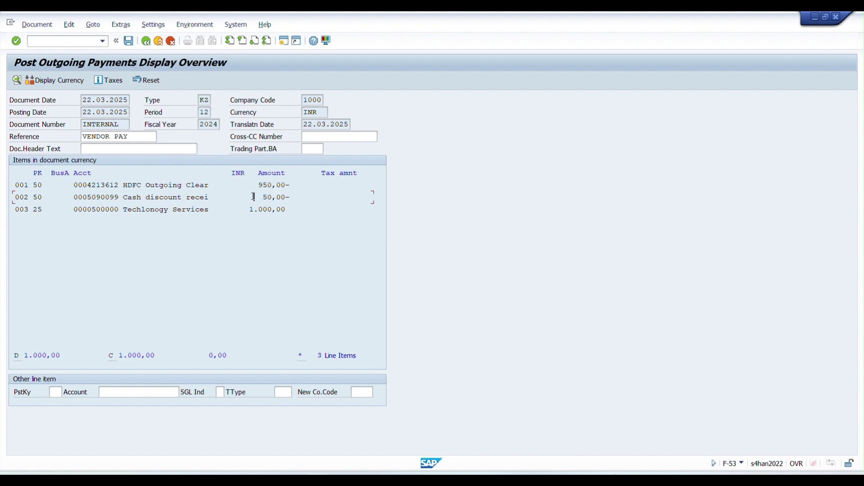
{"action": "left_click", "coordinate": [129, 42]}
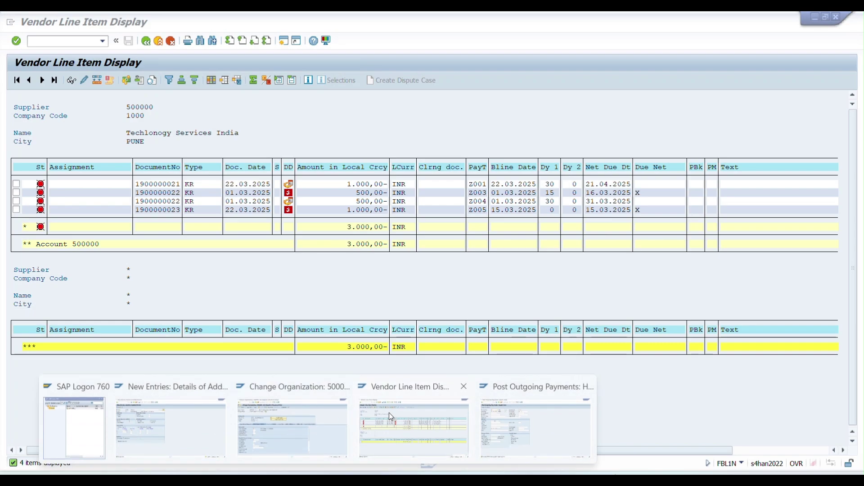
- Switch to the Vendor Line Item Display session and refresh the supplier's open items list
{"action": "left_click", "coordinate": [389, 412]}
{"action": "left_click", "coordinate": [27, 24]}
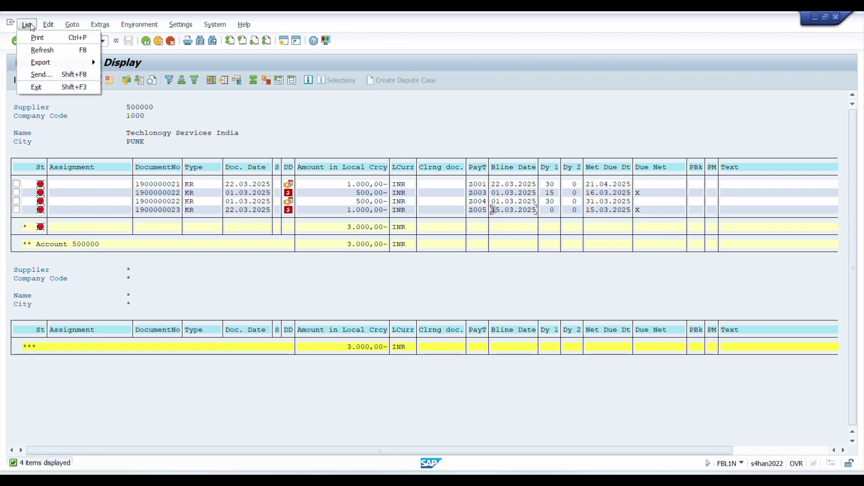
{"action": "left_click", "coordinate": [40, 49]}
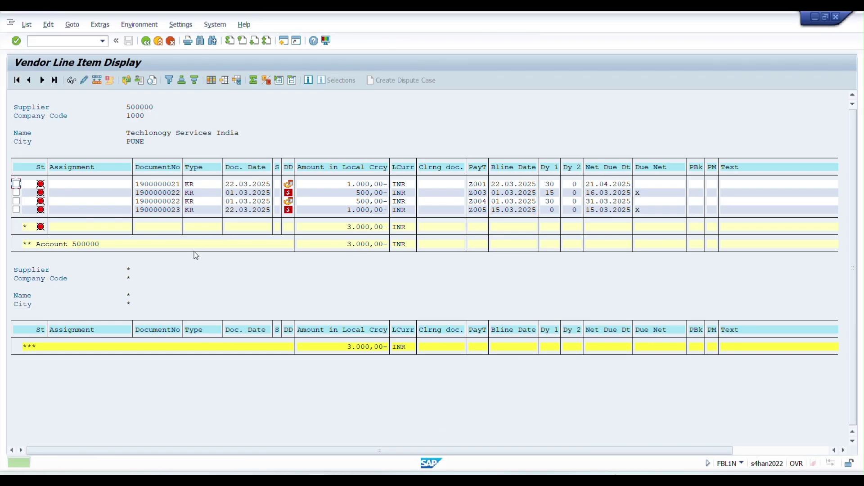
- Rerun the vendor line item report for all items with posting date 22.03.2025
{"action": "left_click", "coordinate": [146, 41]}
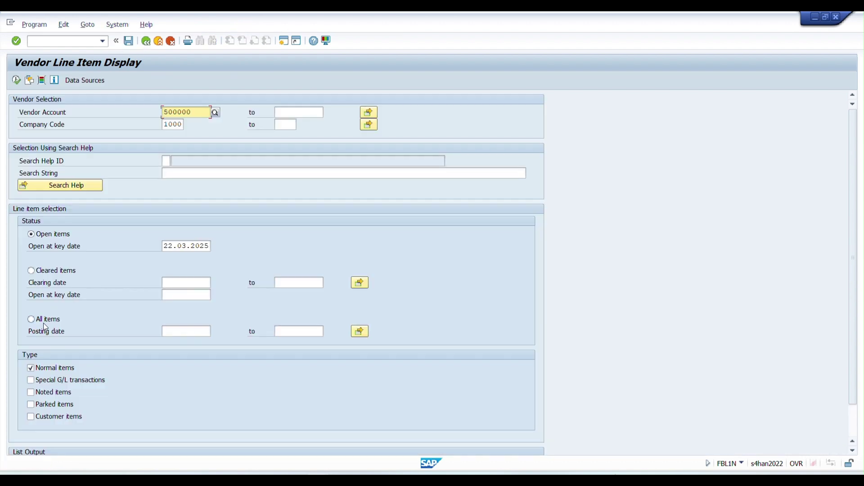
{"action": "left_click", "coordinate": [44, 321]}
{"action": "left_click", "coordinate": [163, 246]}
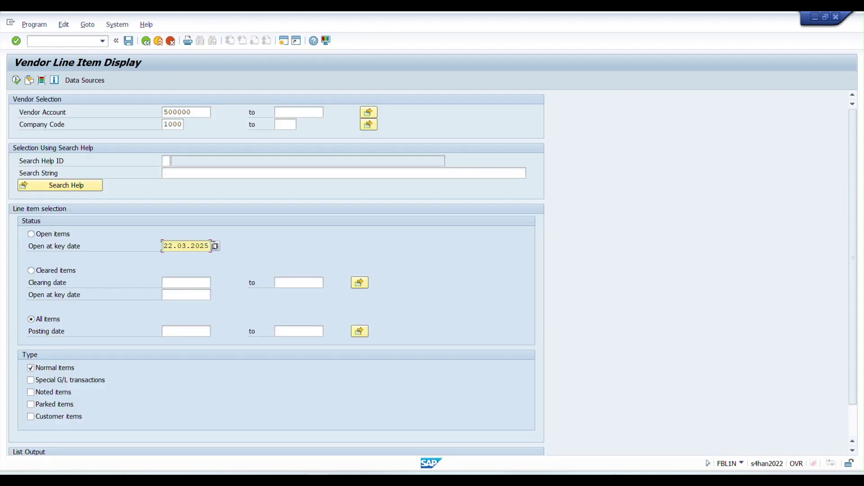
{"action": "left_click", "coordinate": [184, 333]}
{"action": "type", "text": "22.03.2025"}
{"action": "left_click", "coordinate": [16, 80]}
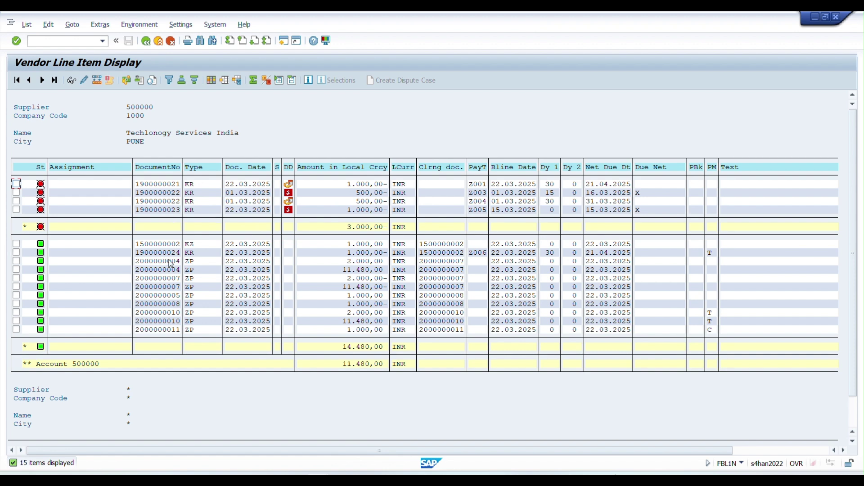
- Inspect the cleared Z006 invoice's payment terms, discount and clearing data in its line item, and return to the list
{"action": "left_click_drag", "start_coordinate": [137, 252], "coordinate": [182, 257]}
{"action": "key", "text": "ctrl+c"}
{"action": "left_click", "coordinate": [349, 244]}
{"action": "double_click", "coordinate": [151, 251]}
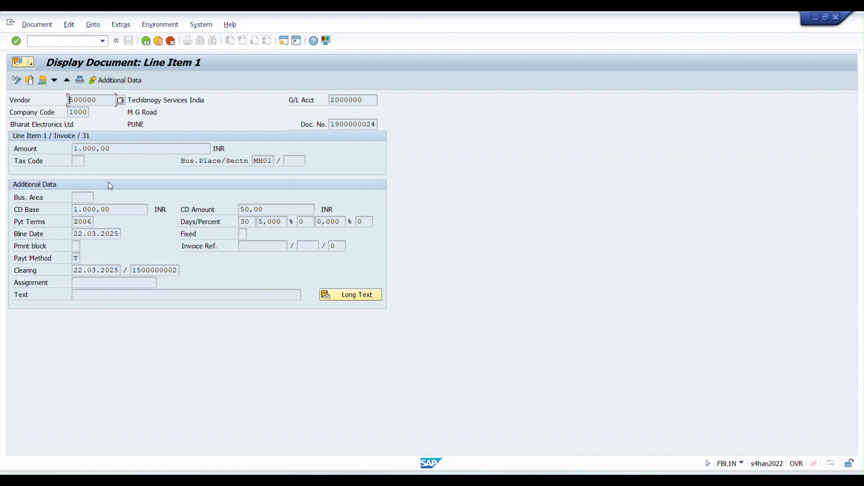
{"action": "left_click", "coordinate": [146, 41]}
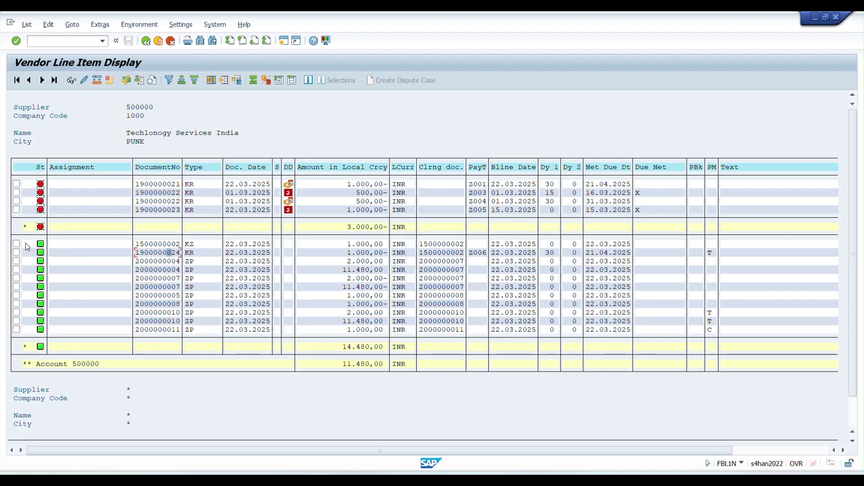
- Open the KZ payment document's data entry view, examine its cash discount received line, and go back
{"action": "double_click", "coordinate": [265, 185]}
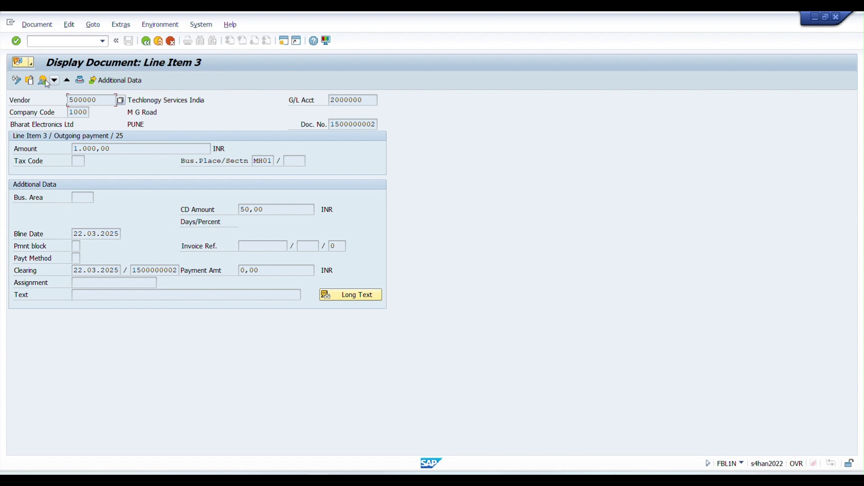
{"action": "left_click", "coordinate": [251, 211]}
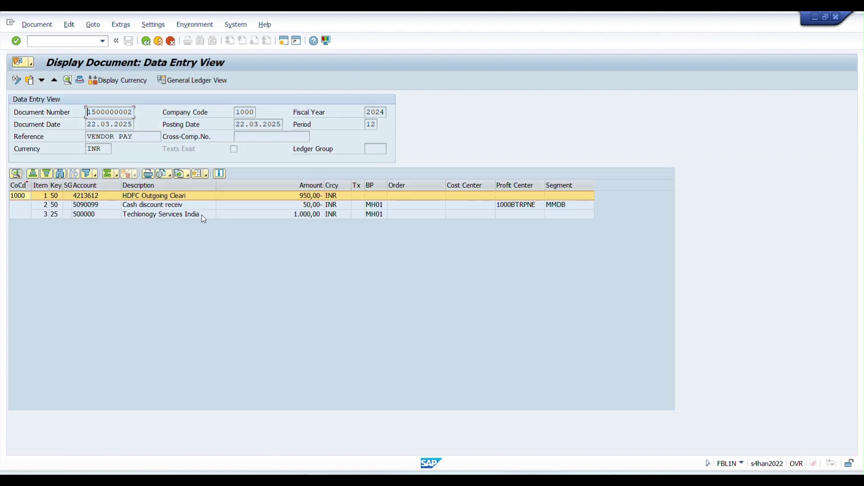
{"action": "left_click", "coordinate": [335, 205]}
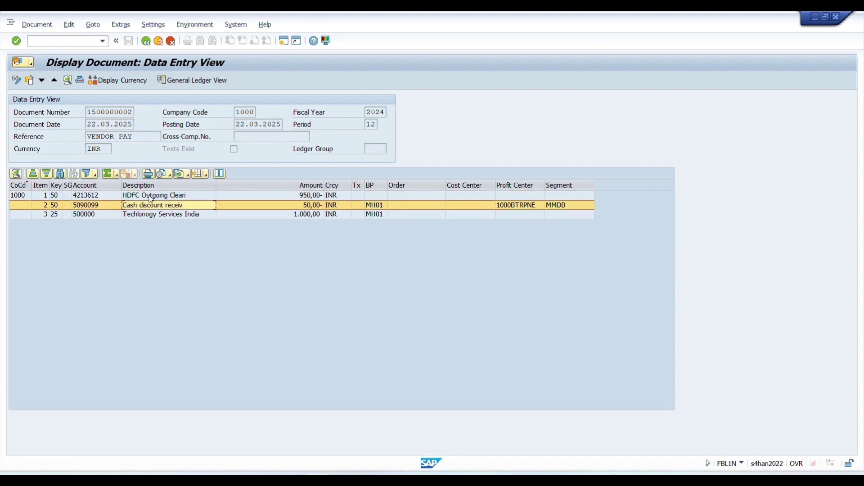
{"action": "left_click", "coordinate": [145, 41]}
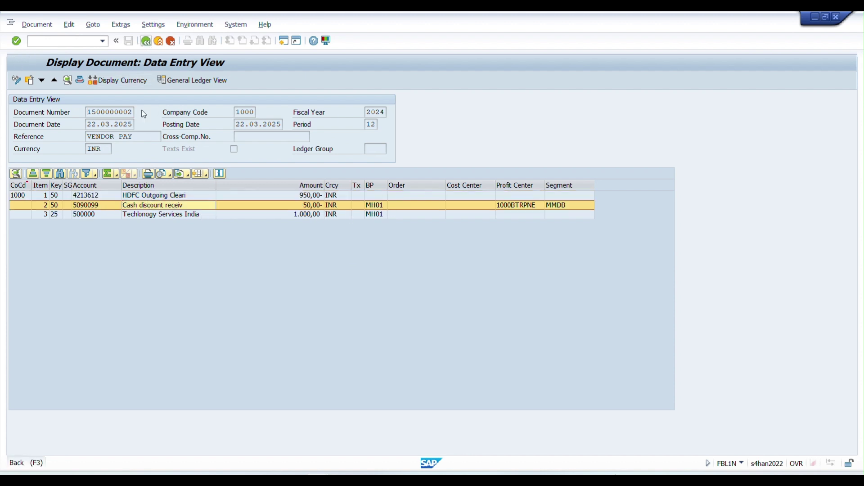